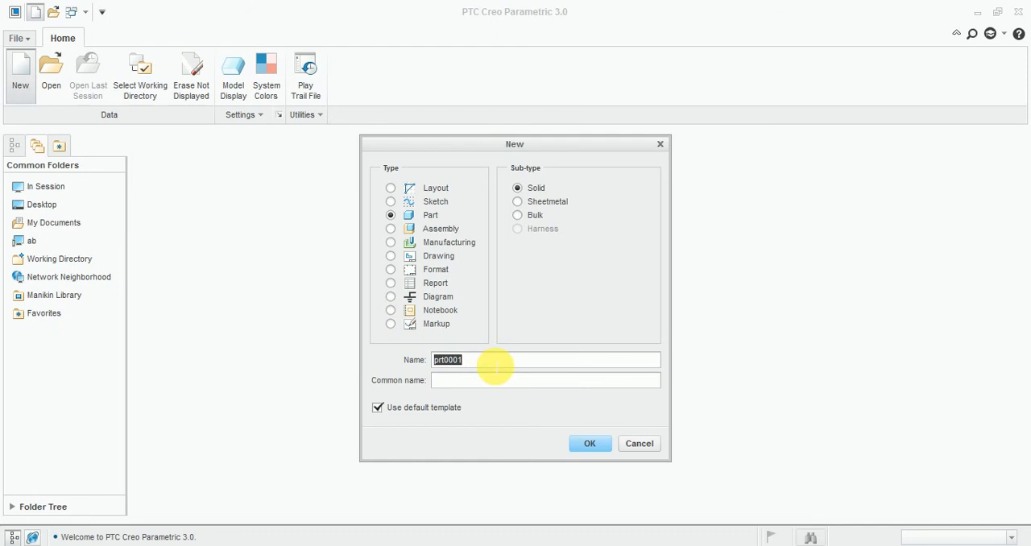
# Step: Create a new solid part named Exercise_11 with the default template
pyautogui.write('Exercise_11')
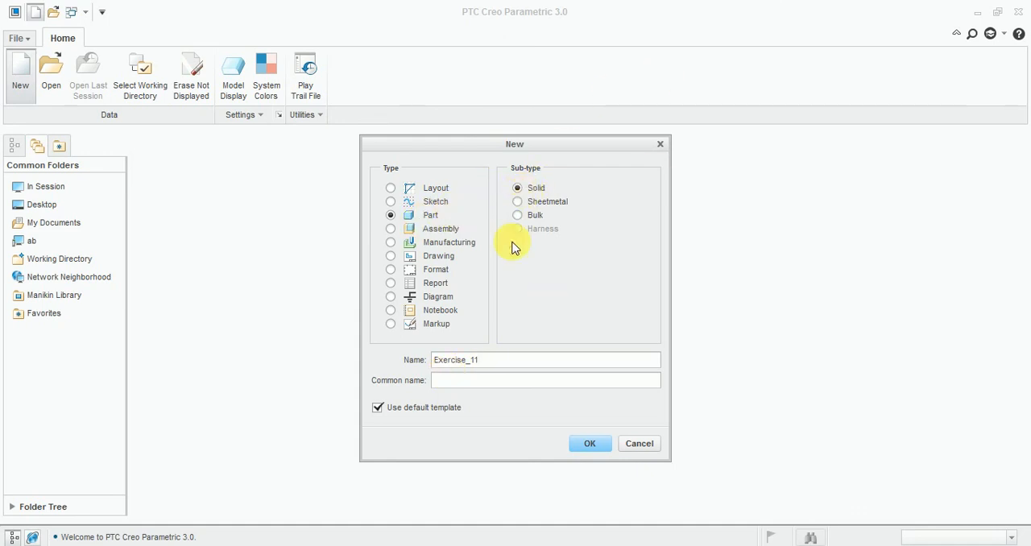
pyautogui.click(589, 444)
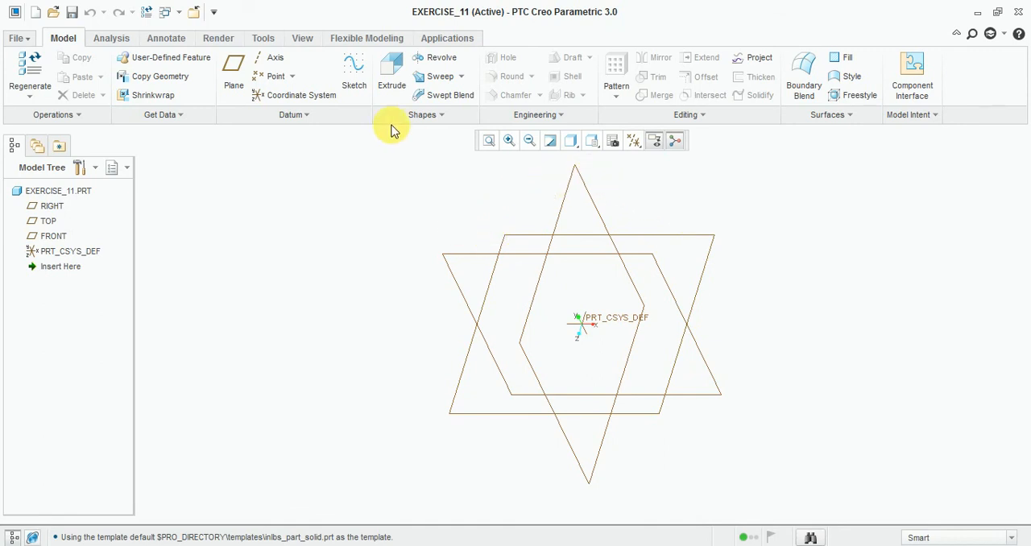
# Step: Start a sketch on the RIGHT datum plane, using TOP as the reference with Left orientation
pyautogui.click(352, 74)
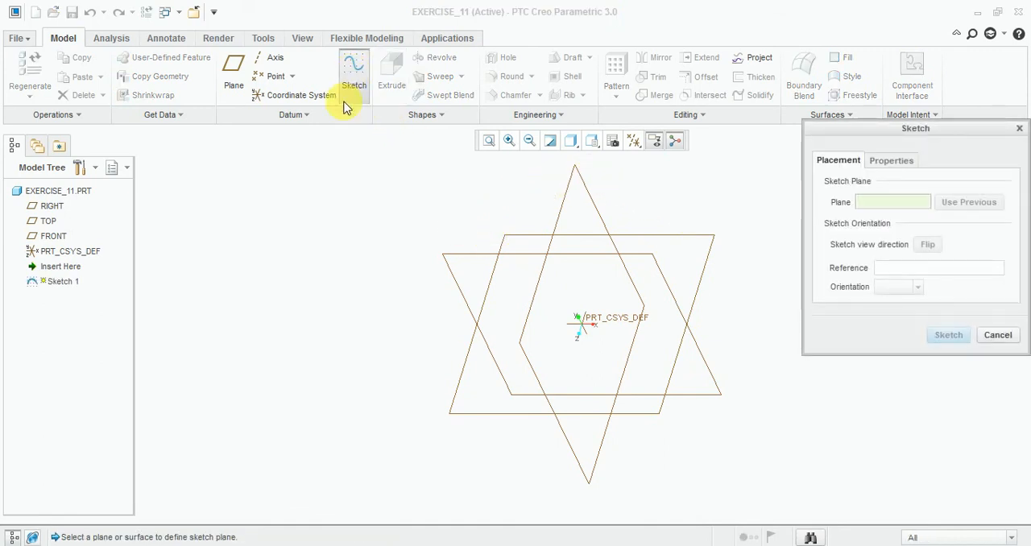
pyautogui.click(565, 203)
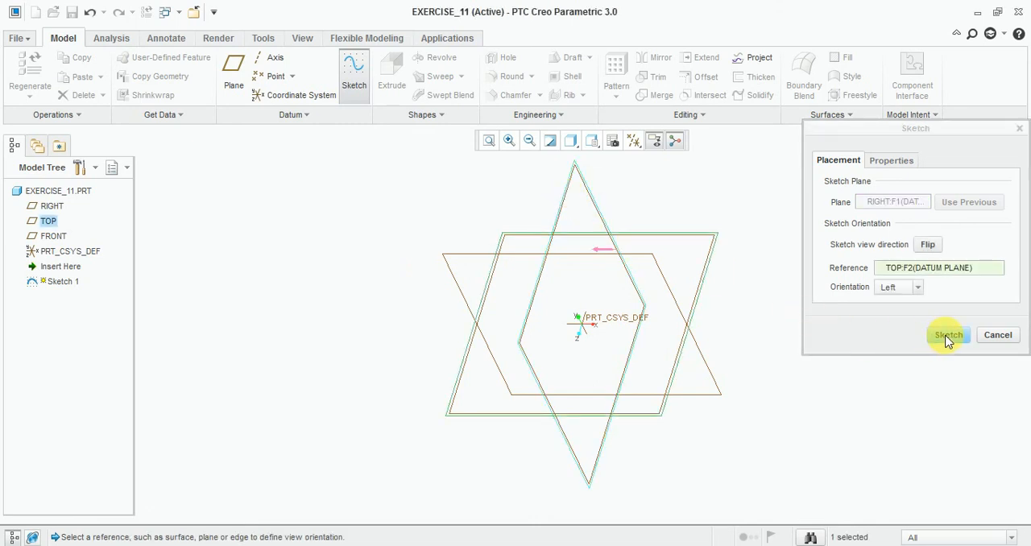
pyautogui.click(948, 336)
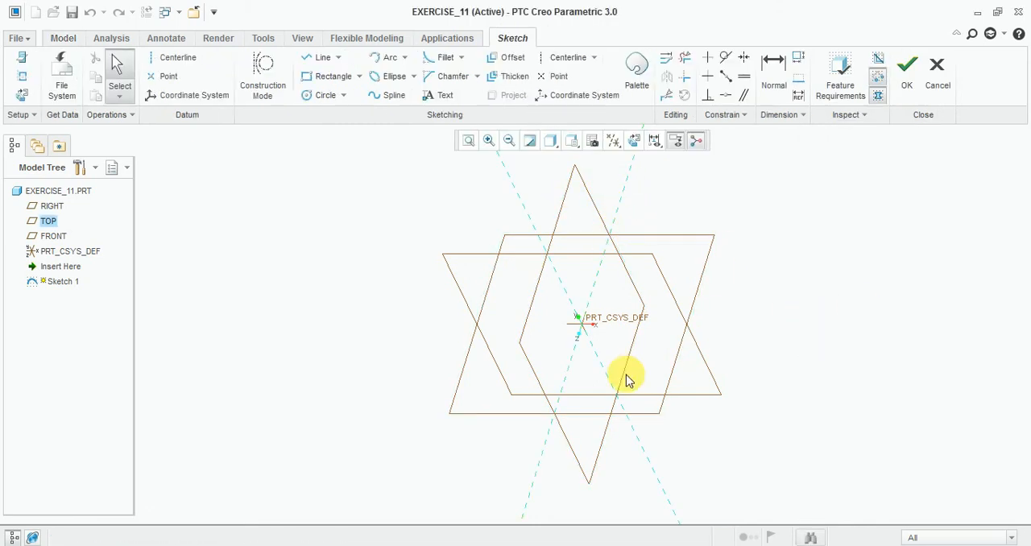
pyautogui.moveTo(625, 370)
pyautogui.mouseDown(button='middle')
pyautogui.moveTo(609, 363)
pyautogui.moveTo(571, 408)
pyautogui.moveTo(647, 411)
pyautogui.mouseUp(button='middle')
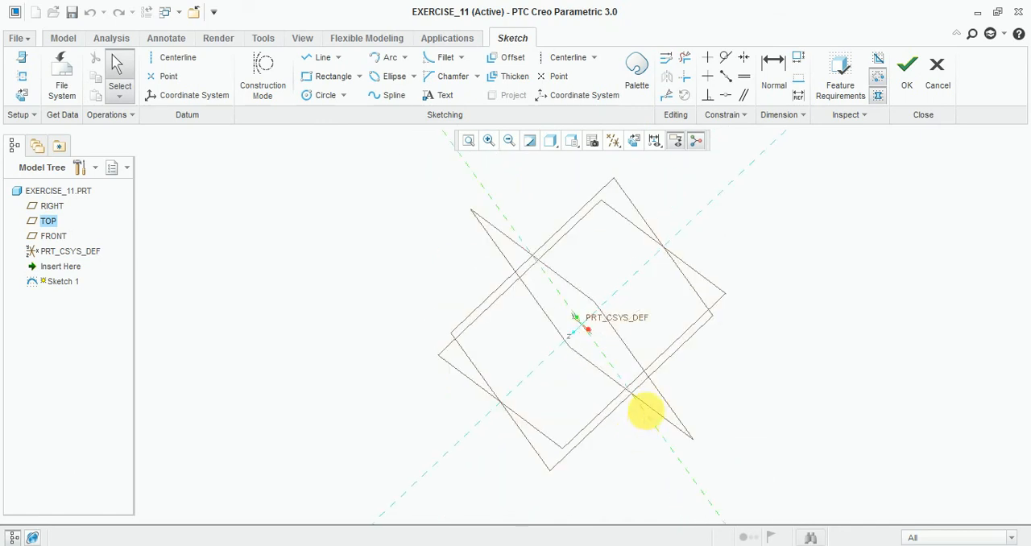
pyautogui.click(552, 145)
pyautogui.click(576, 151)
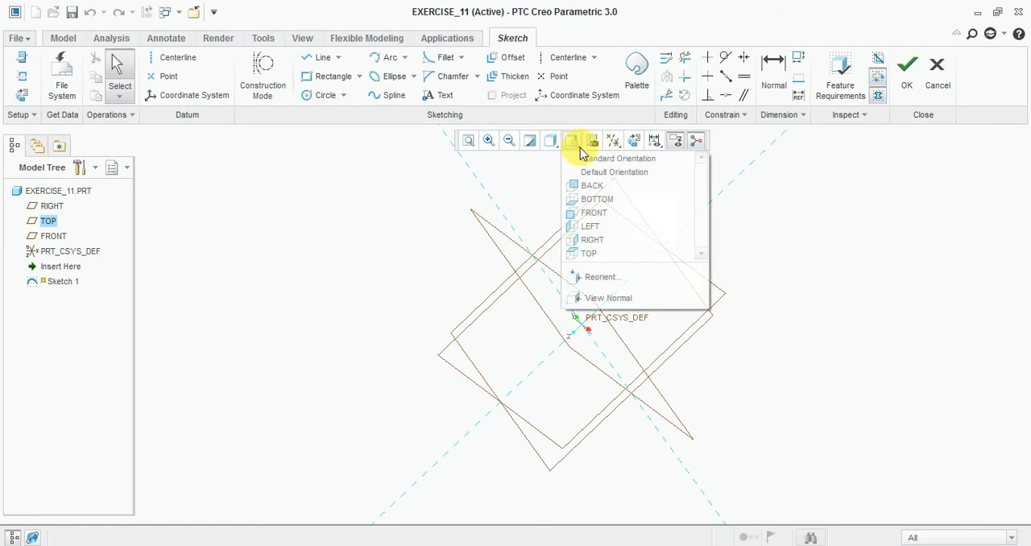
pyautogui.click(600, 171)
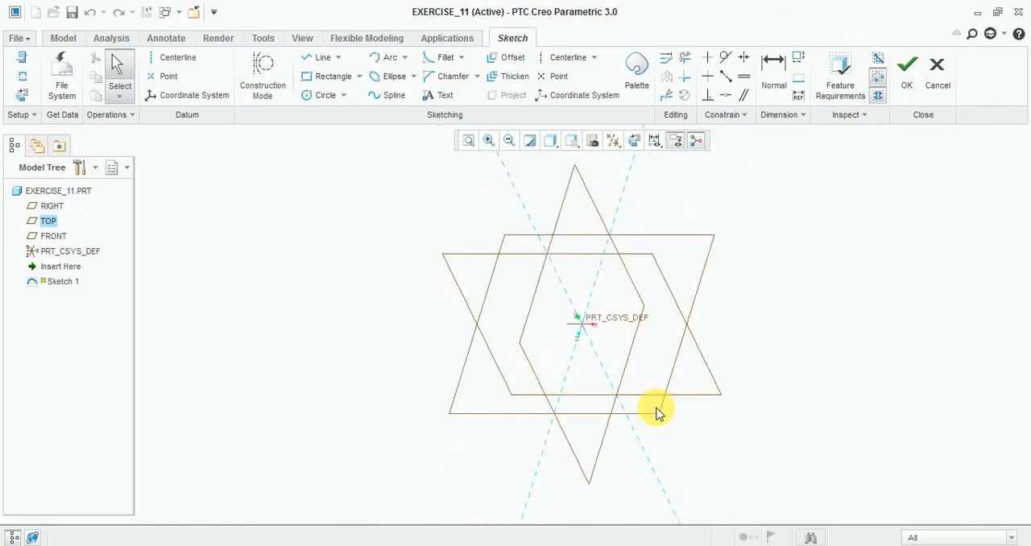
pyautogui.moveTo(713, 465)
pyautogui.mouseDown(button='middle')
pyautogui.moveTo(658, 488)
pyautogui.moveTo(709, 456)
pyautogui.mouseUp(button='middle')
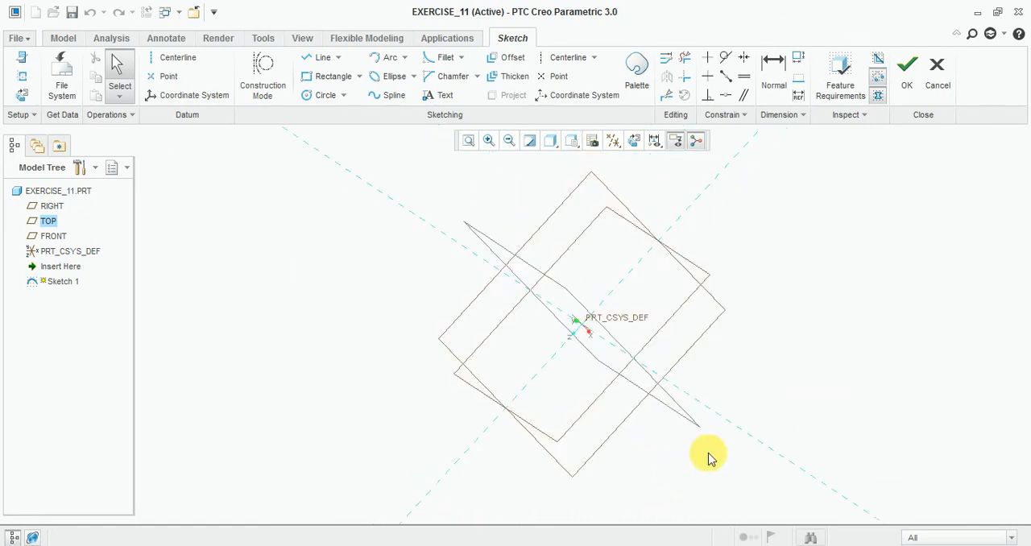
pyautogui.click(583, 148)
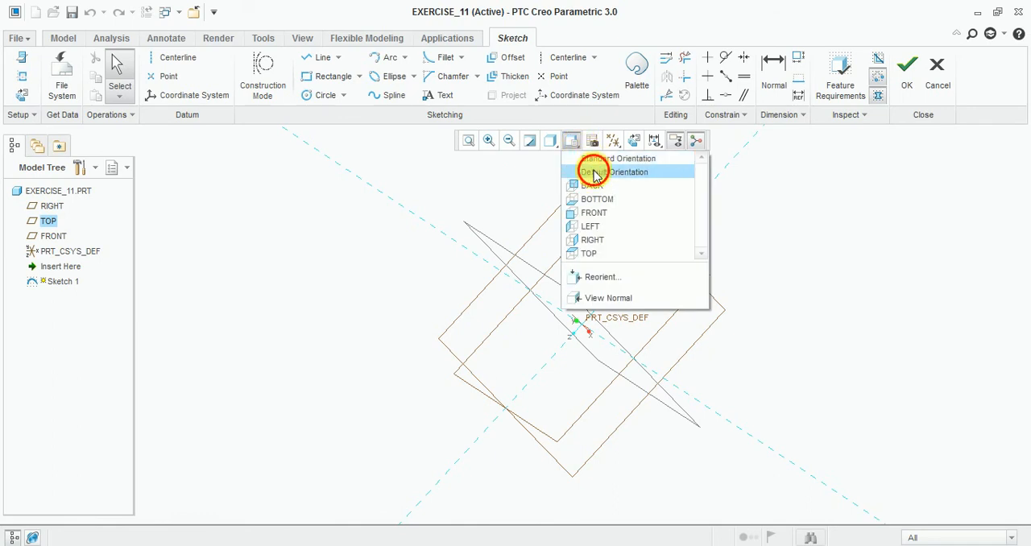
pyautogui.click(590, 172)
# Step: In the RIGHT view, sketch a rectangle about 450 by 84 across the vertical reference with its base on the horizontal reference
pyautogui.click(574, 145)
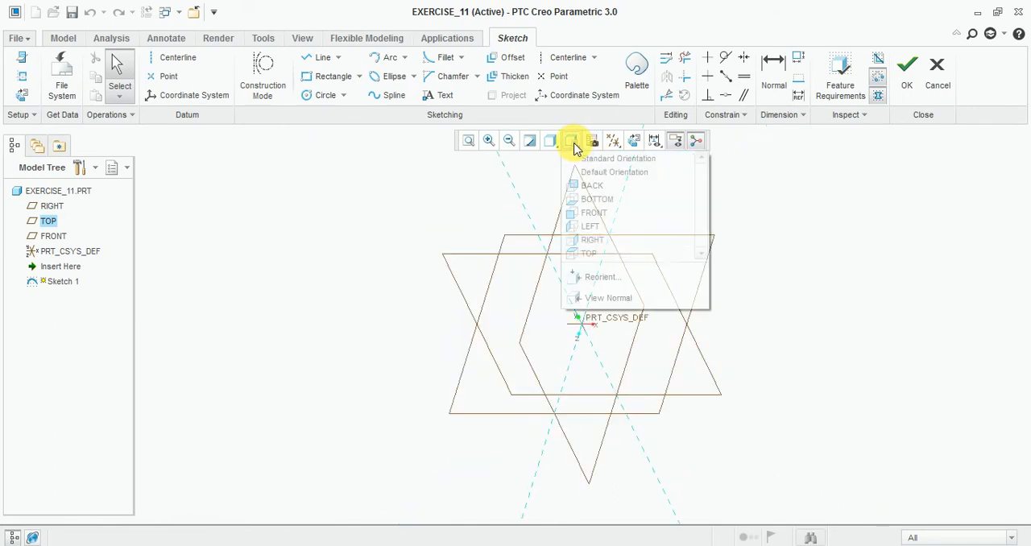
pyautogui.click(604, 241)
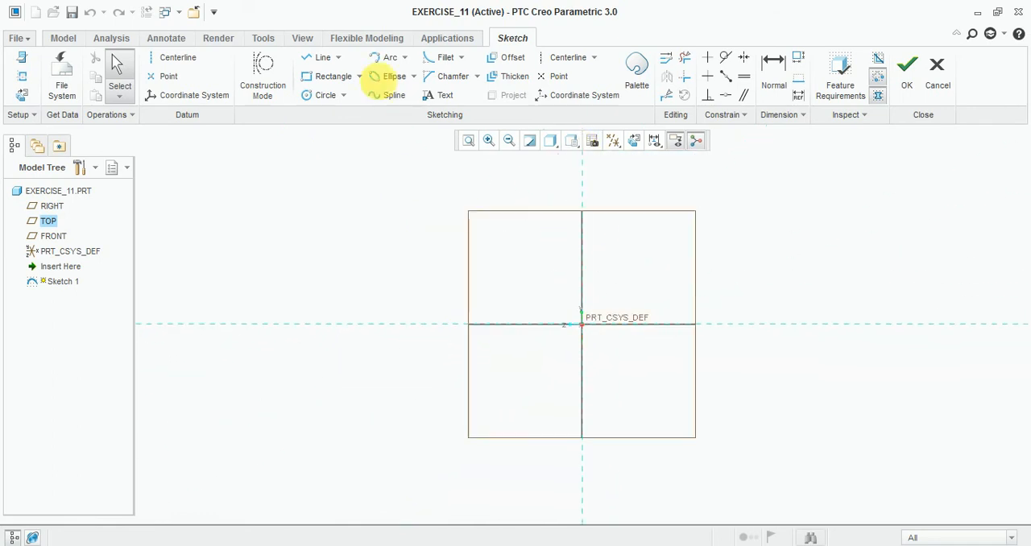
pyautogui.click(329, 76)
pyautogui.click(480, 287)
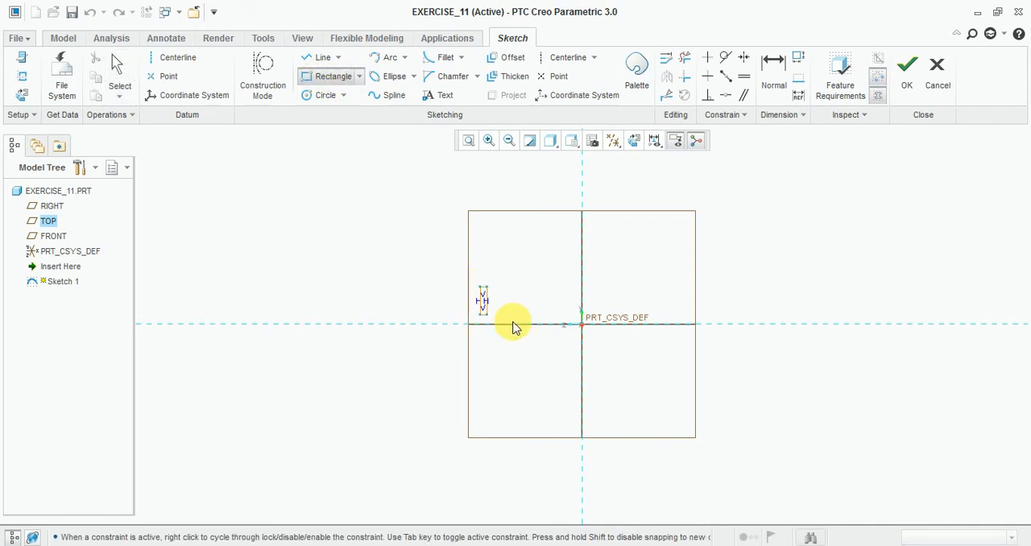
pyautogui.click(682, 332)
pyautogui.middleClick(757, 292)
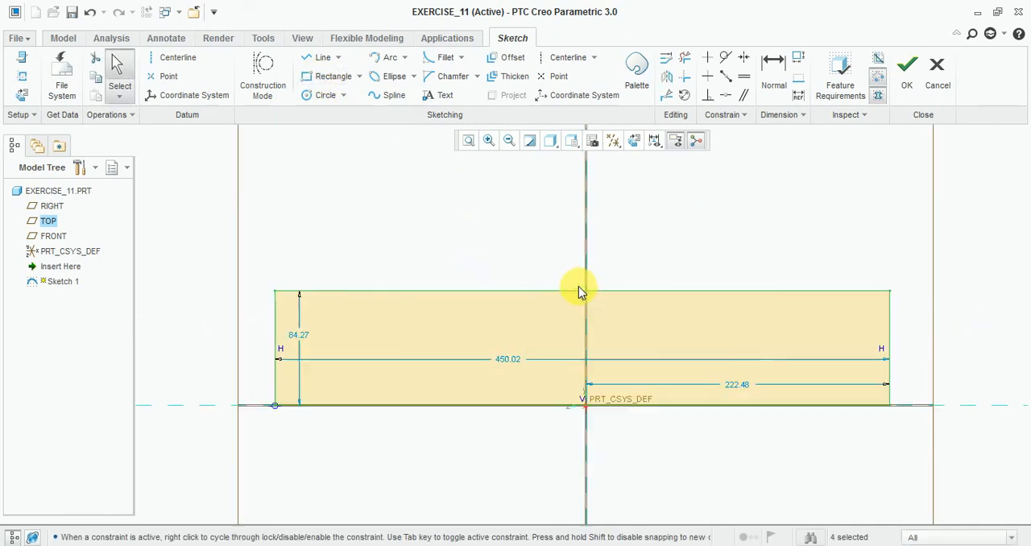
# Step: Set the rectangle's width to 56 and the distance from the vertical reference to its right side to 56/2
pyautogui.moveTo(506, 356); pyautogui.dragTo(507, 212)
pyautogui.doubleClick(511, 210)
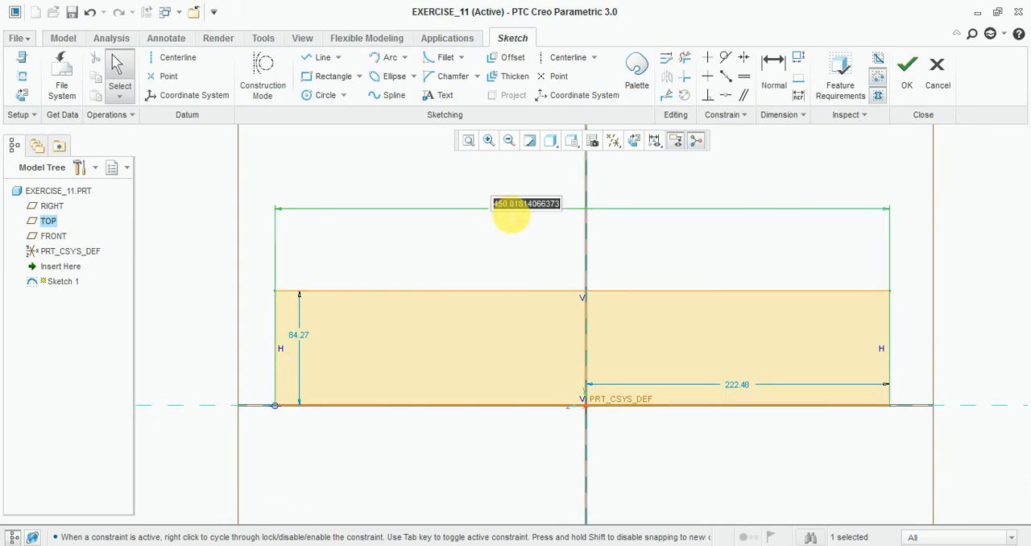
pyautogui.press('Return')
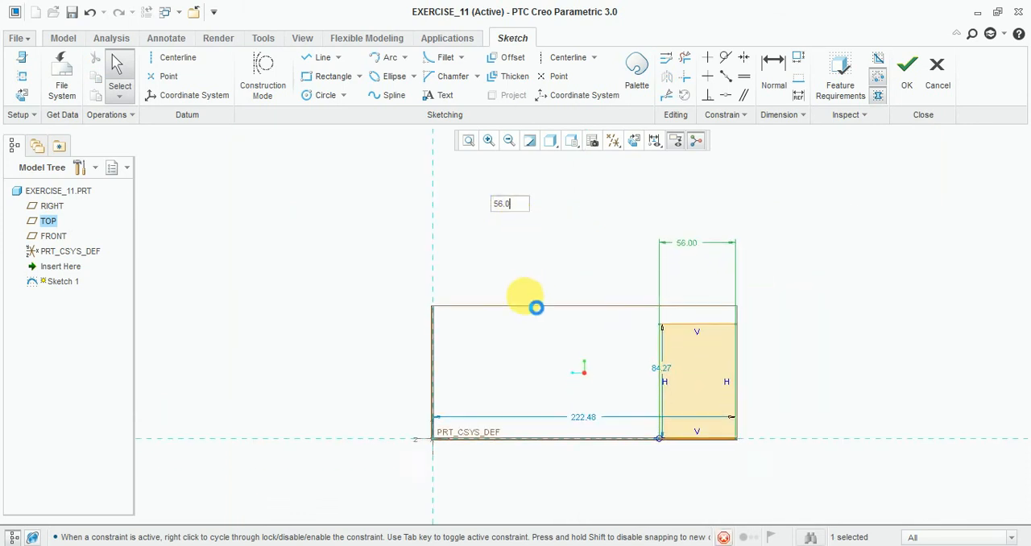
pyautogui.scroll(-4, 665, 371)
pyautogui.doubleClick(504, 367)
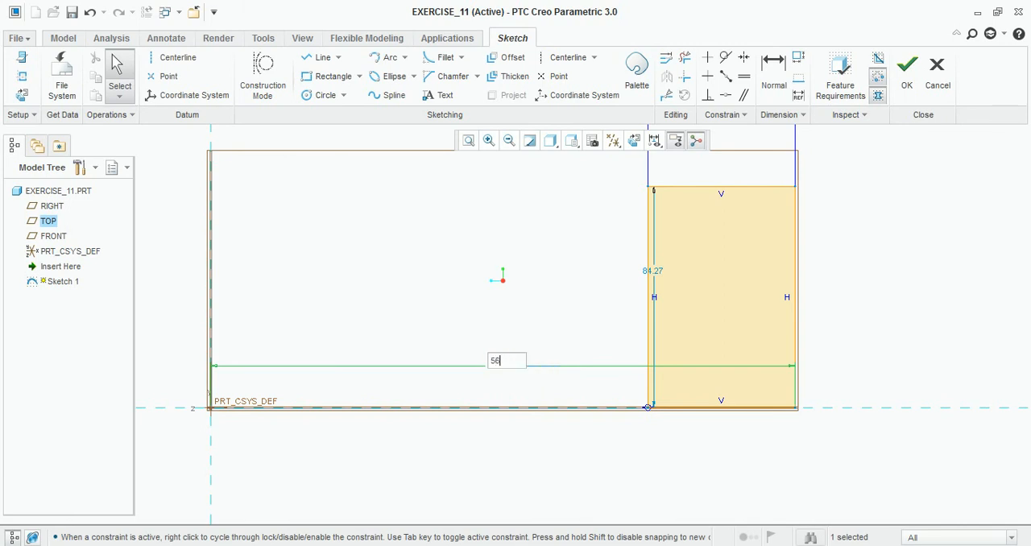
pyautogui.write('56/2')
pyautogui.press('Return')
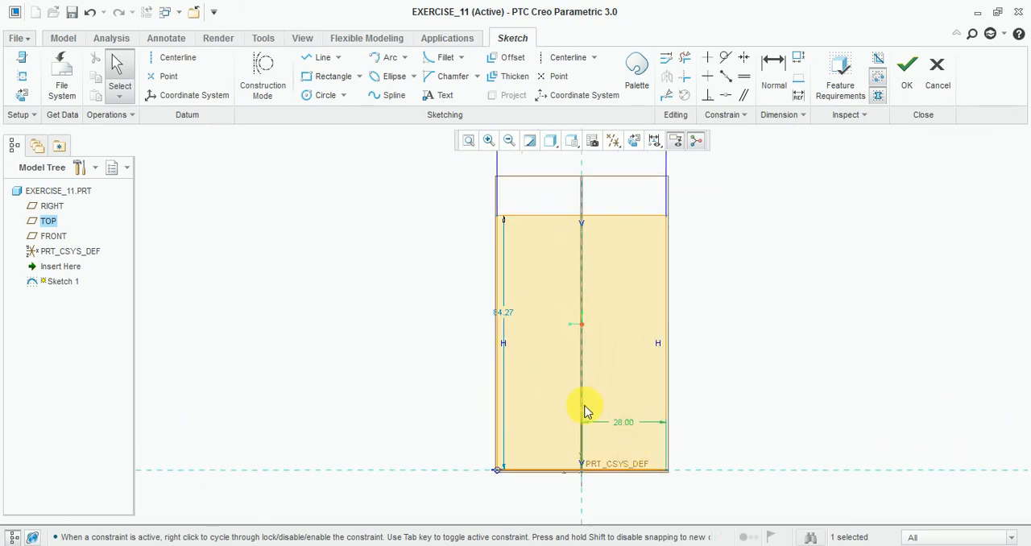
# Step: Set the rectangle's height to 15
pyautogui.doubleClick(503, 317)
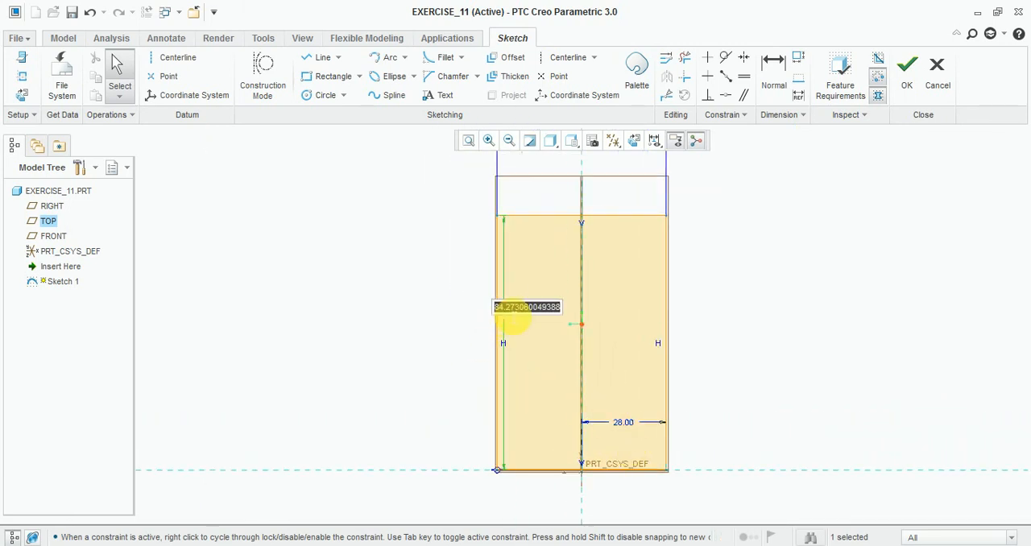
pyautogui.write('15')
pyautogui.press('Return')
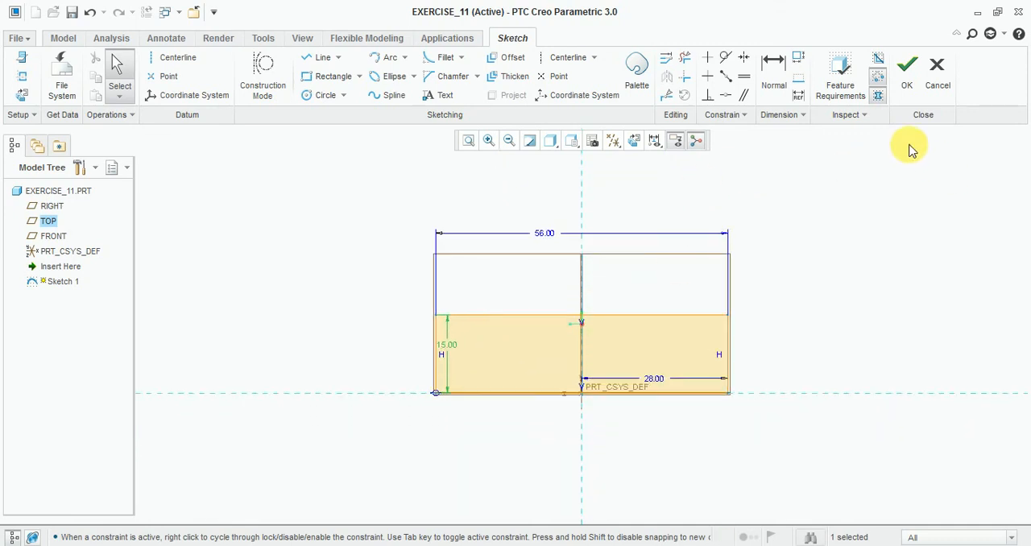
# Step: Check the Exercise-11 drawing in Windows Photo Viewer, and sketch a notch rectangle about 40 by 6 on the base line inside the first rectangle
pyautogui.click(358, 545)
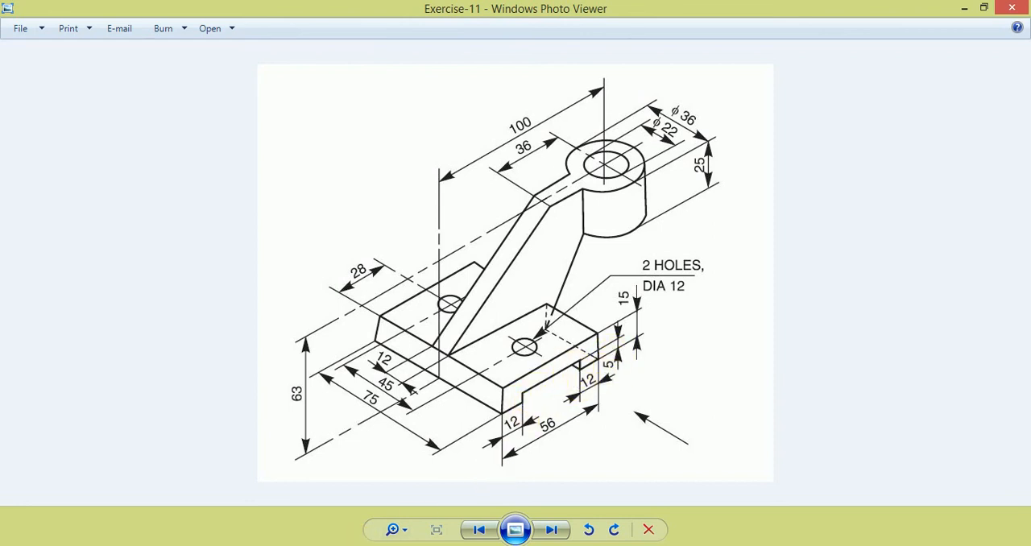
pyautogui.click(665, 545)
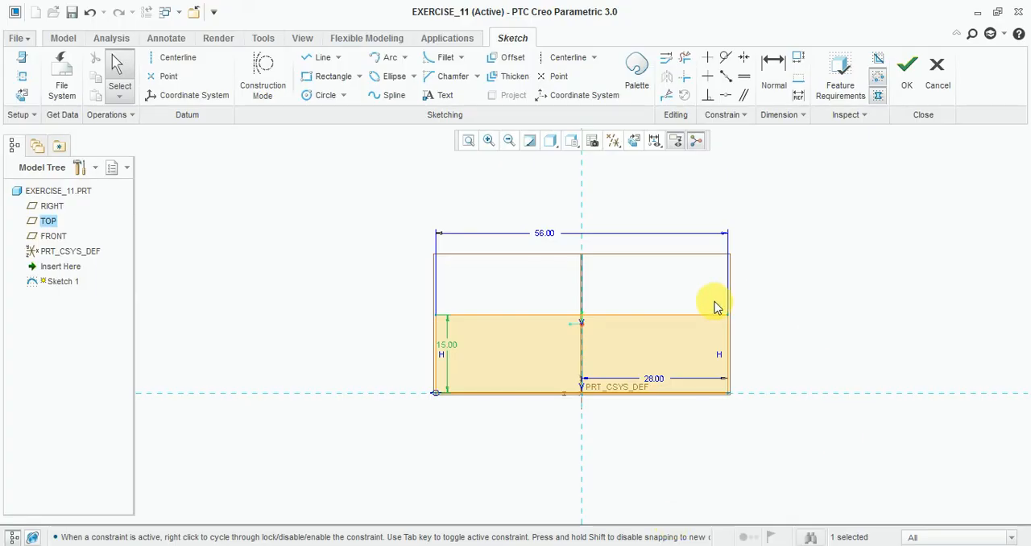
pyautogui.click(326, 76)
pyautogui.click(475, 362)
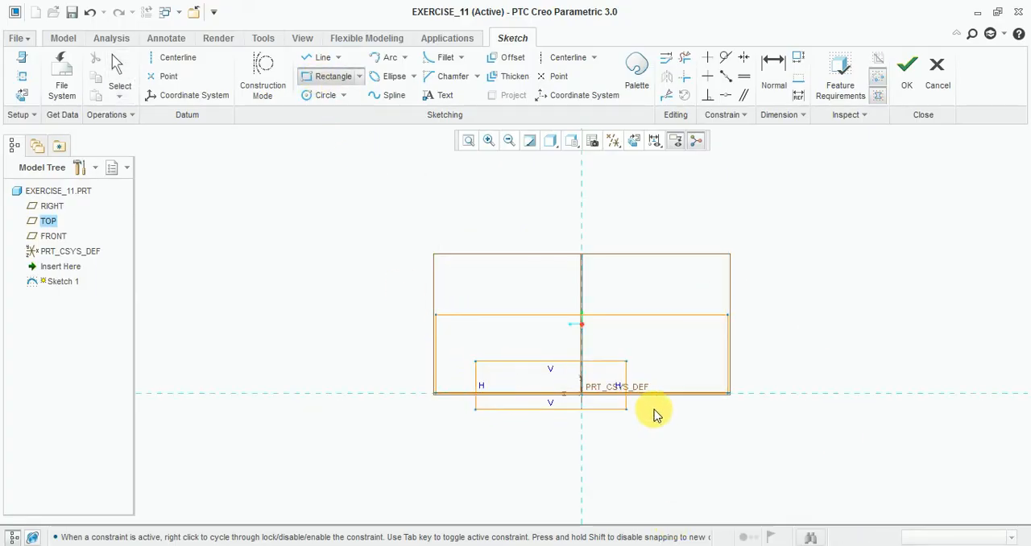
pyautogui.click(680, 395)
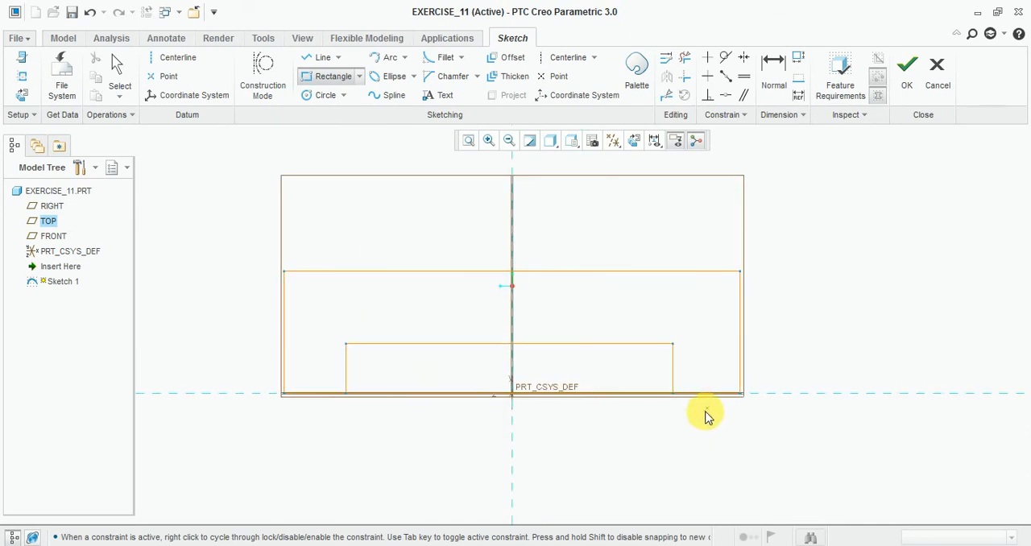
pyautogui.middleClick(683, 385)
# Step: Dimension the gap between the right sides of the notch and the outer rectangle as 12
pyautogui.click(773, 73)
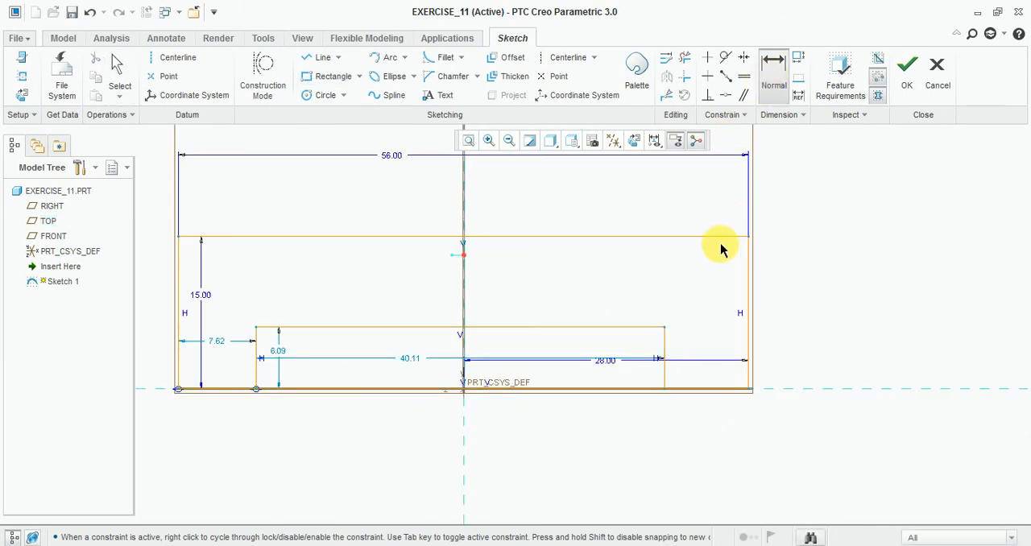
pyautogui.click(665, 351)
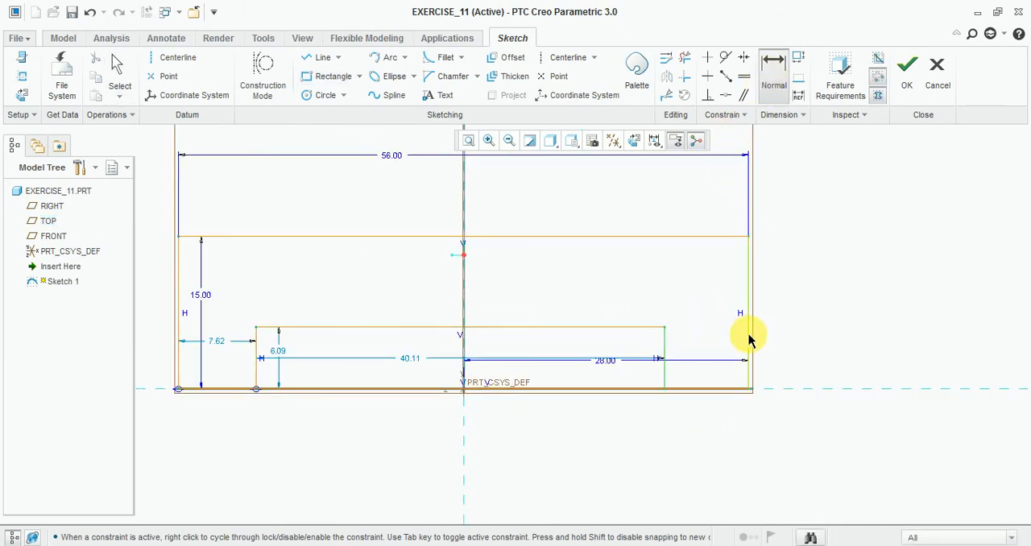
pyautogui.click(748, 339)
pyautogui.middleClick(694, 416)
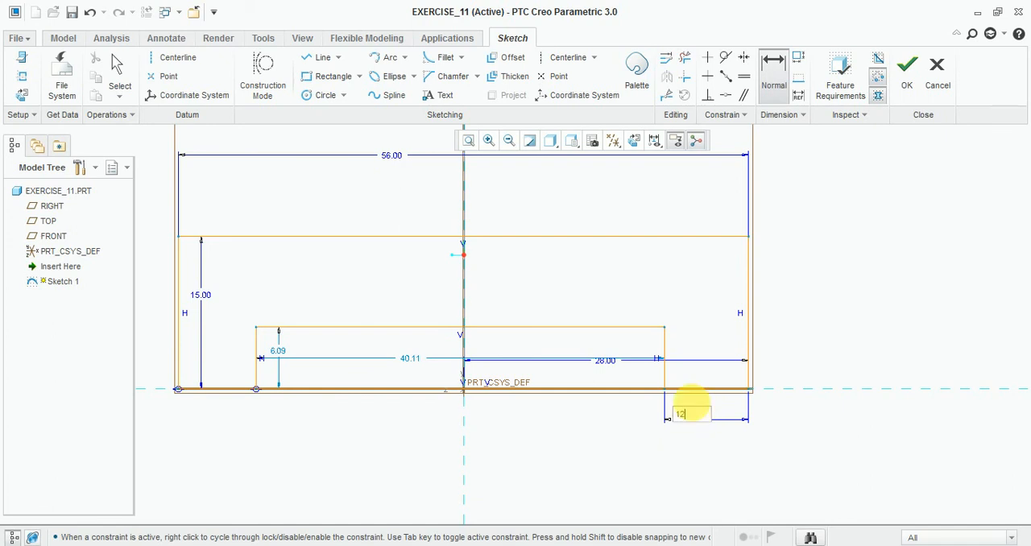
pyautogui.press('Return')
# Step: Dimension the gap between the left sides of the notch and the outer rectangle as 12
pyautogui.scroll(3, 691, 398)
pyautogui.scroll(-5, 430, 366)
pyautogui.click(536, 386)
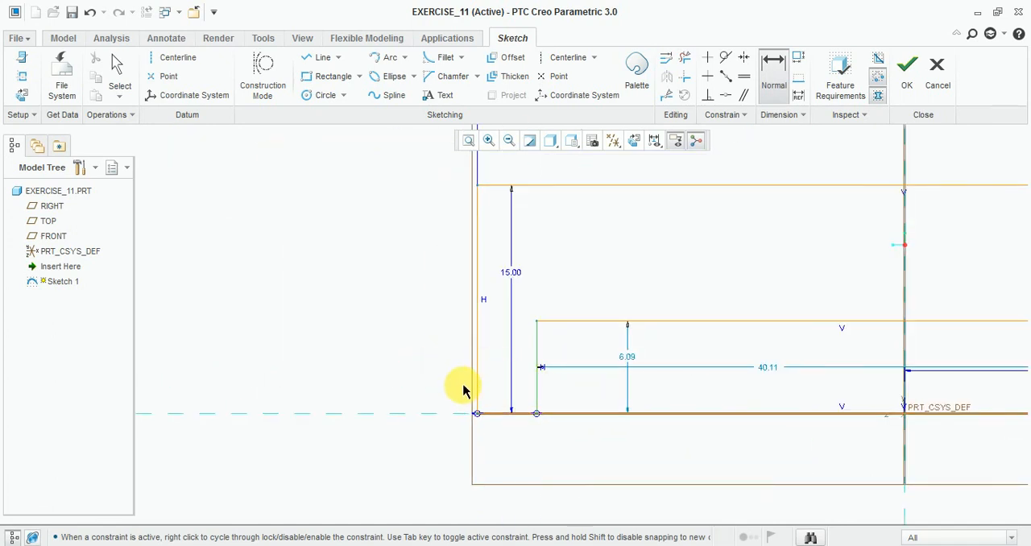
pyautogui.click(476, 387)
pyautogui.middleClick(511, 449)
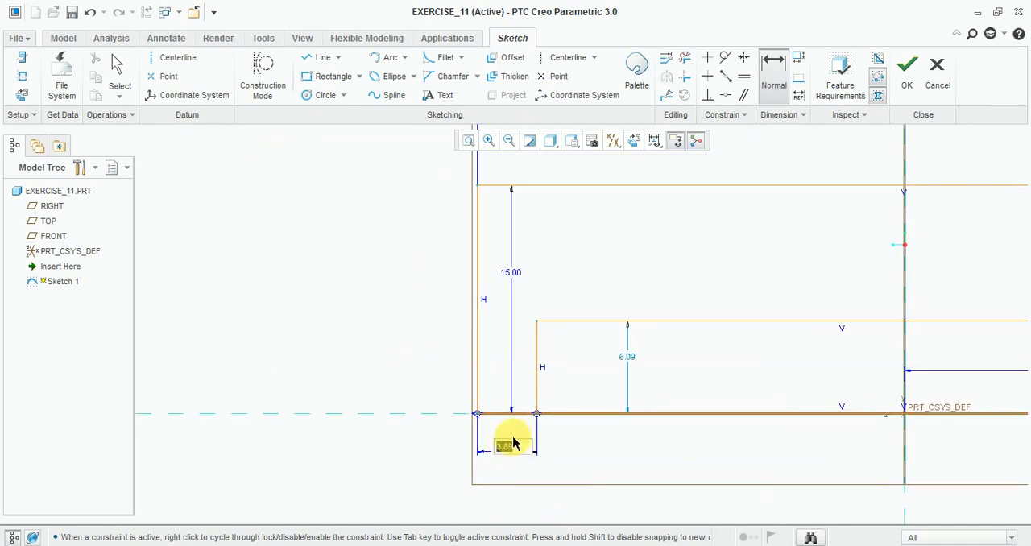
pyautogui.write('12')
pyautogui.press('Return')
# Step: Set the notch rectangle's height to 5
pyautogui.scroll(3, 621, 411)
pyautogui.scroll(-3, 459, 368)
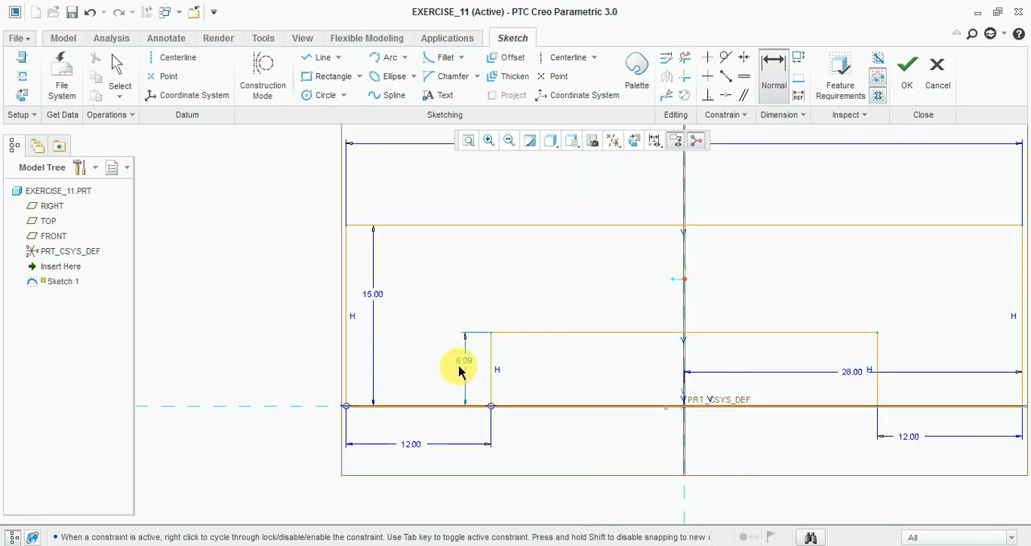
pyautogui.doubleClick(465, 355)
pyautogui.write('5.0')
pyautogui.press('Return')
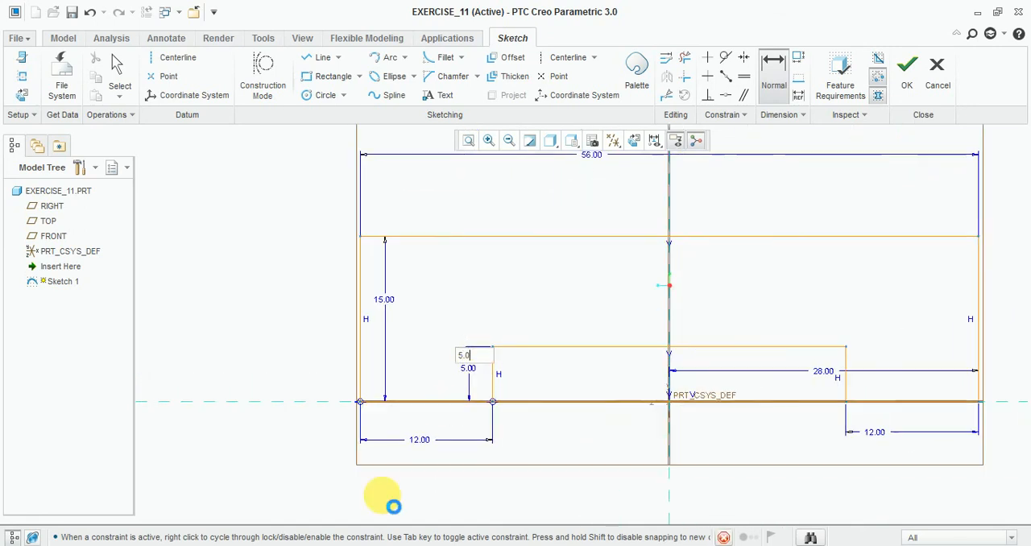
# Step: Check the reference drawing again and trim away the overlapping base lines between the two sides of the notch
pyautogui.hotkey('alt', 'Tab')
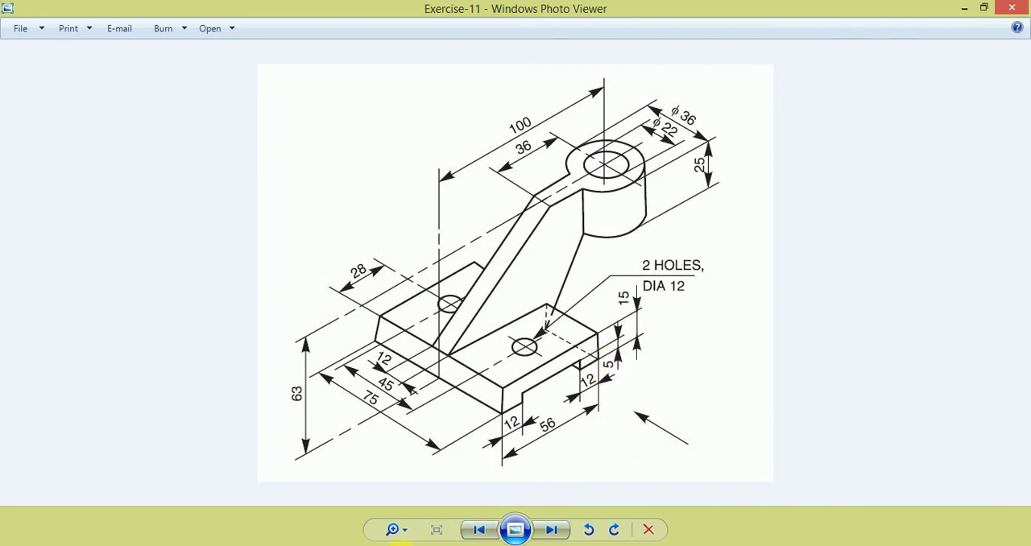
pyautogui.hotkey('alt', 'Tab')
pyautogui.scroll(-3, 656, 391)
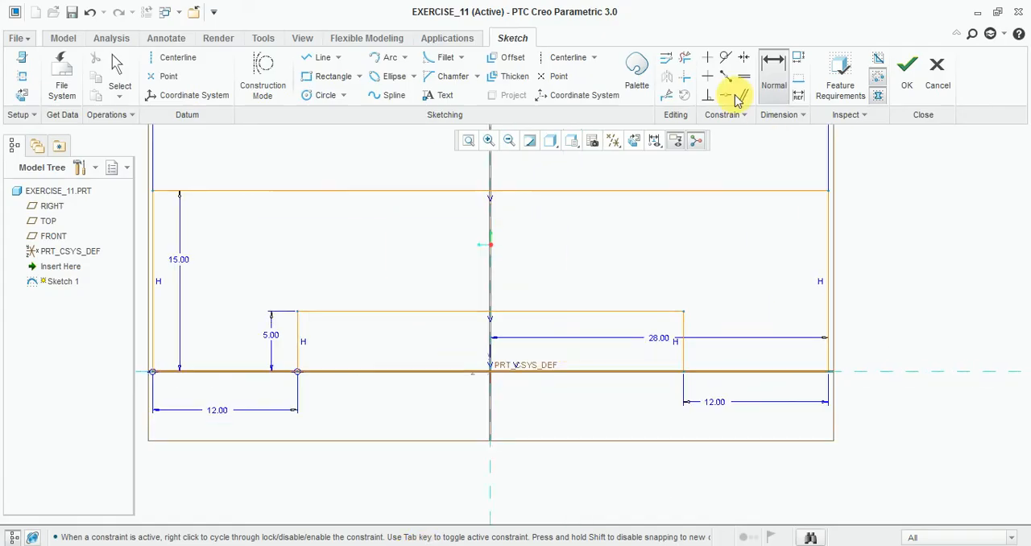
pyautogui.click(684, 57)
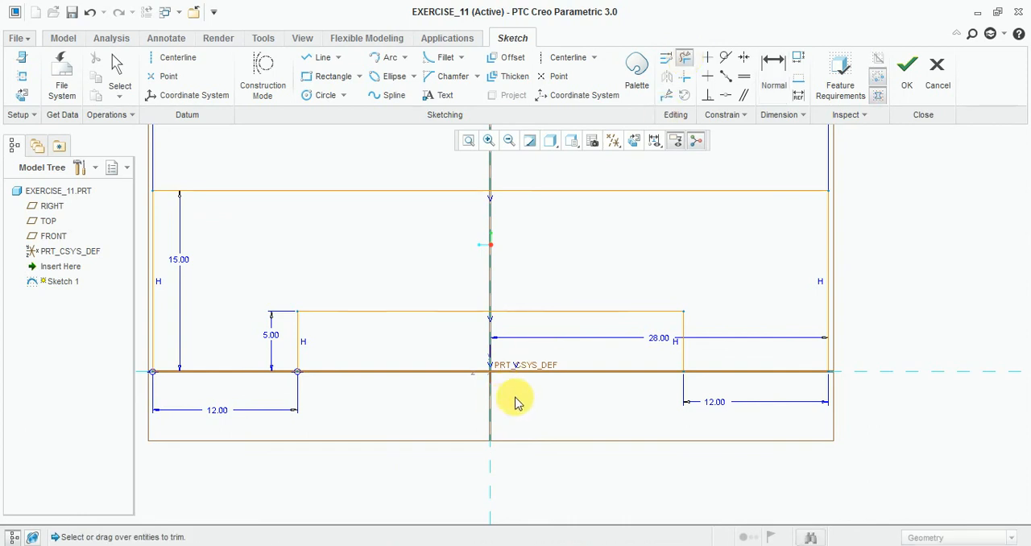
pyautogui.scroll(-1, 612, 351)
pyautogui.moveTo(578, 362); pyautogui.dragTo(538, 406)
pyautogui.moveTo(384, 337); pyautogui.dragTo(387, 413)
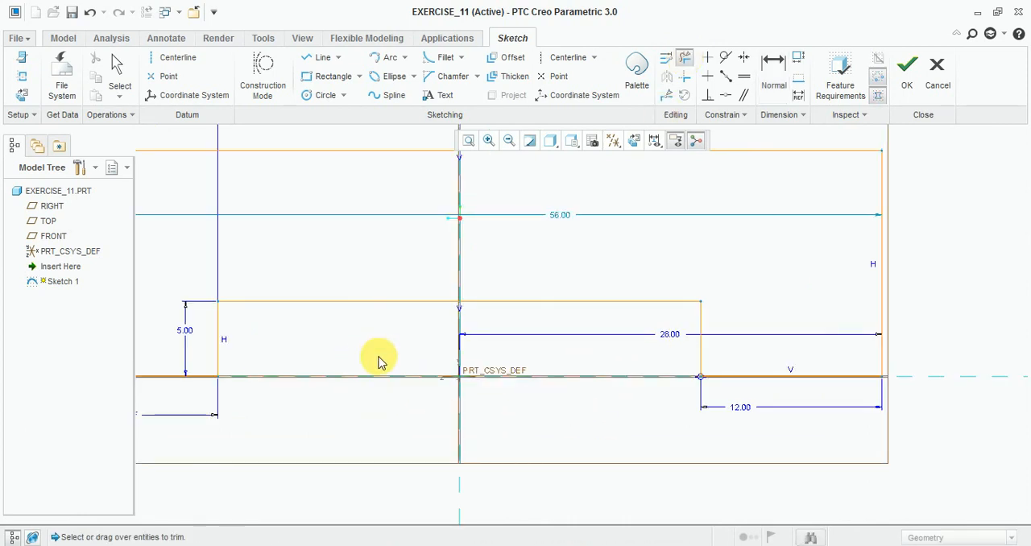
# Step: Finish the sketch of the notched base profile
pyautogui.scroll(2, 483, 316)
pyautogui.scroll(-1, 373, 319)
pyautogui.scroll(1, 636, 322)
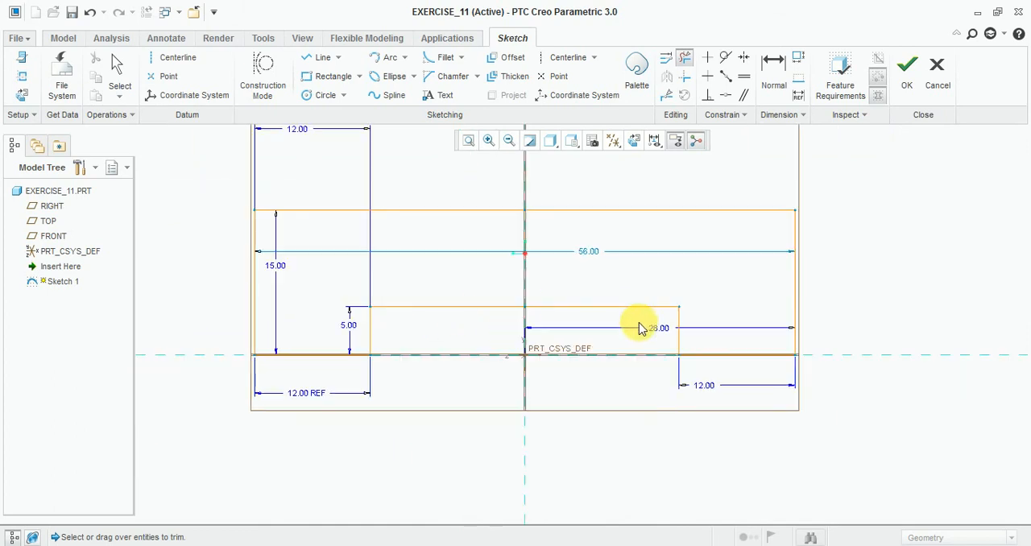
pyautogui.click(907, 74)
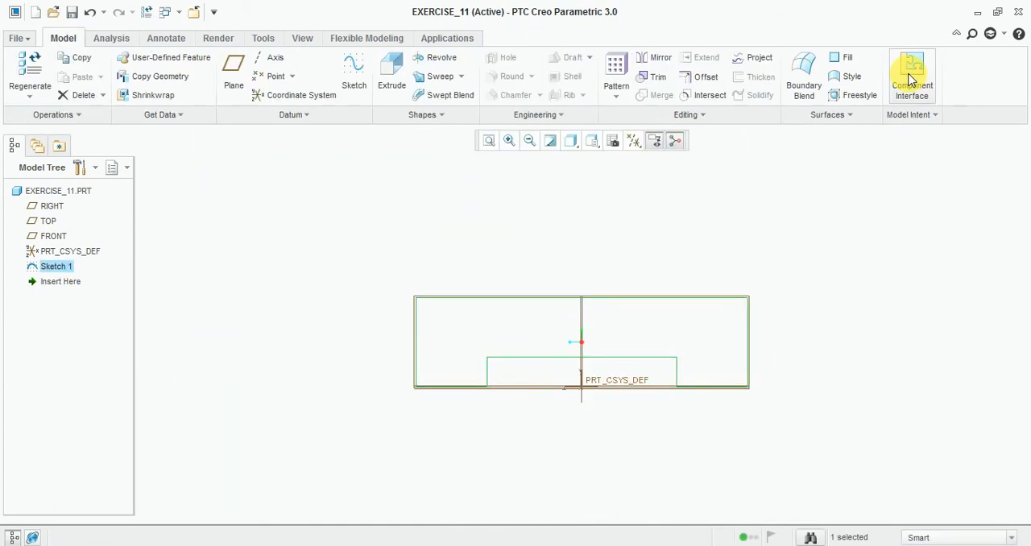
# Step: Display the model as Shading With Edges and turn the view to the standard 3D orientation
pyautogui.click(568, 144)
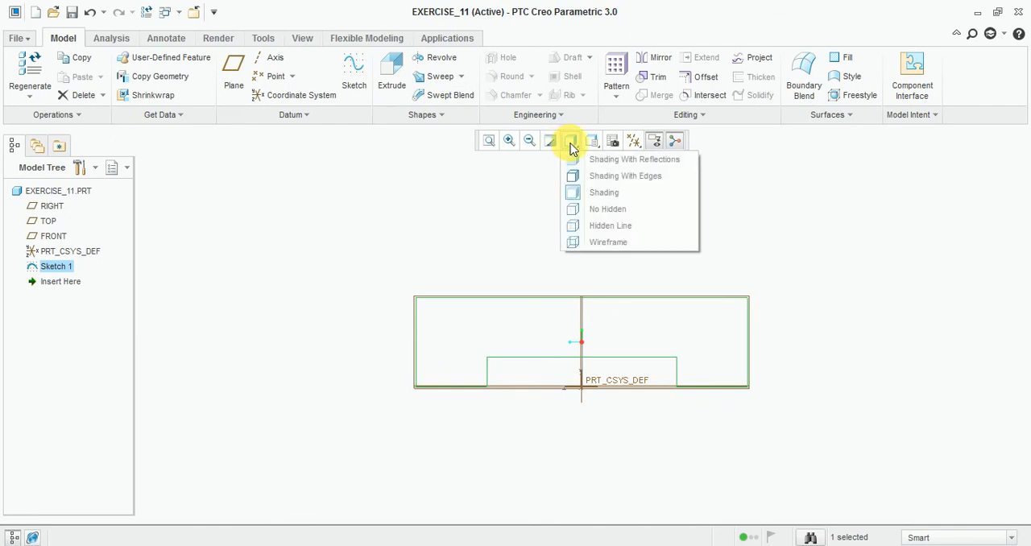
pyautogui.click(603, 176)
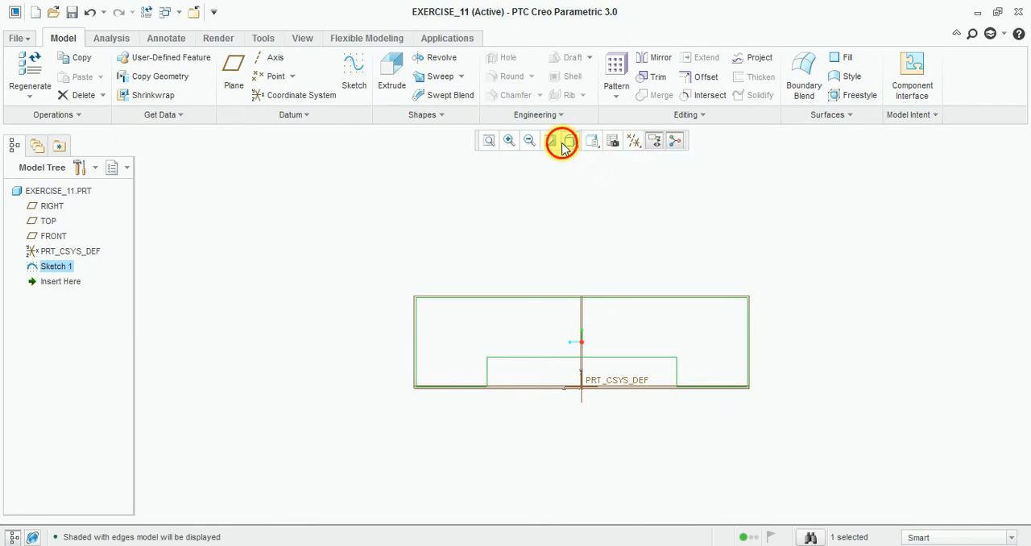
pyautogui.click(570, 141)
pyautogui.click(590, 142)
pyautogui.click(592, 142)
pyautogui.click(600, 158)
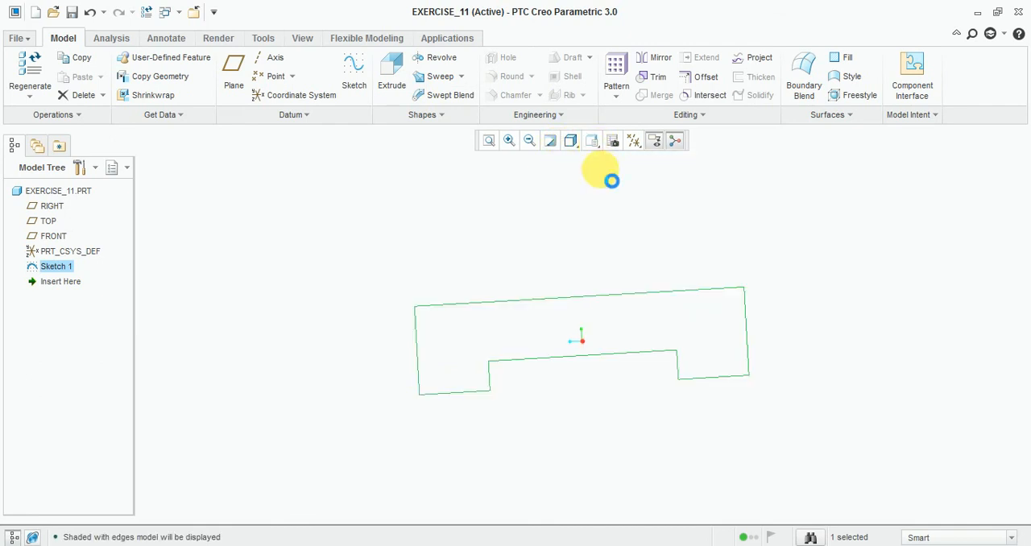
# Step: Check the base width on the reference drawing and extrude the notched profile symmetrically about its sketch plane to a total depth of 75
pyautogui.click(394, 81)
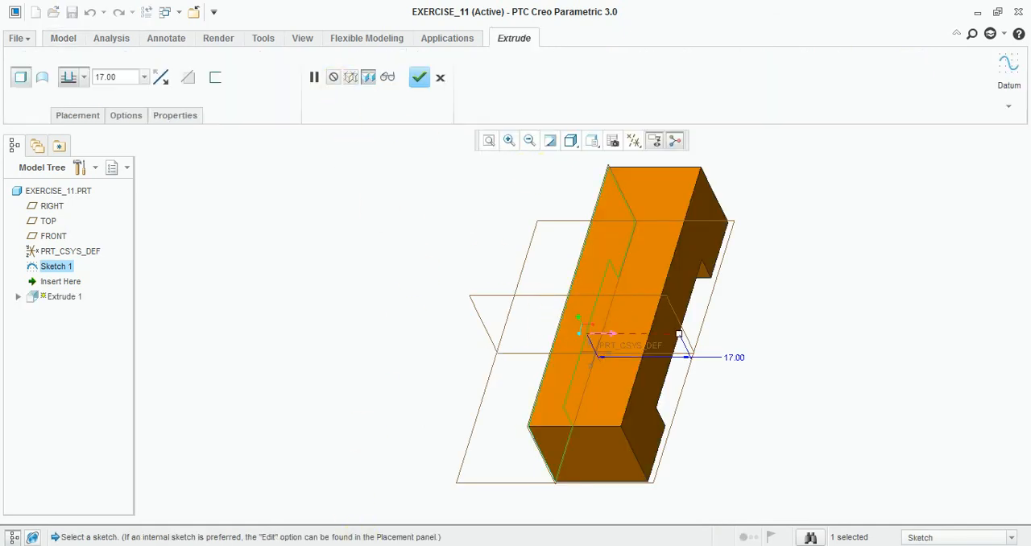
pyautogui.click(387, 545)
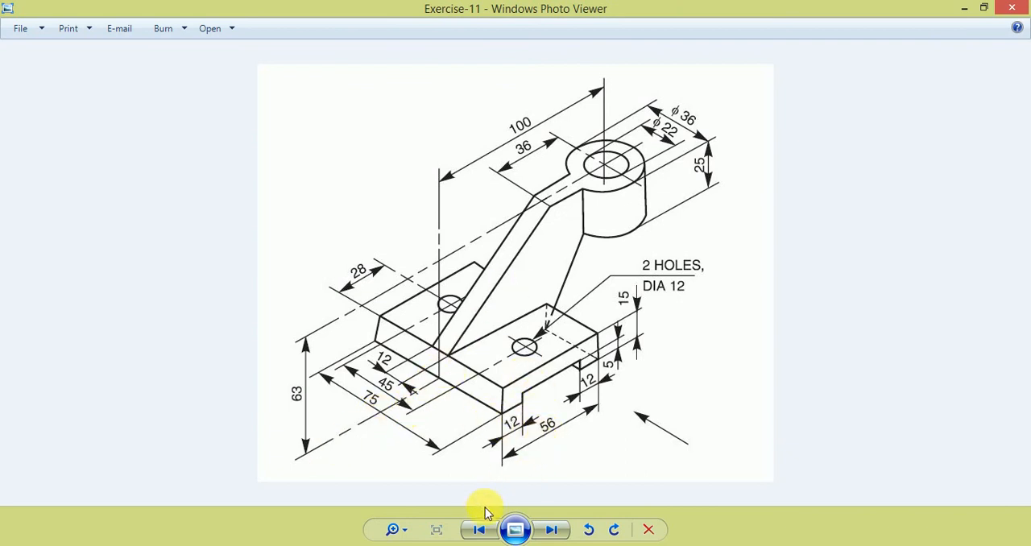
pyautogui.click(461, 545)
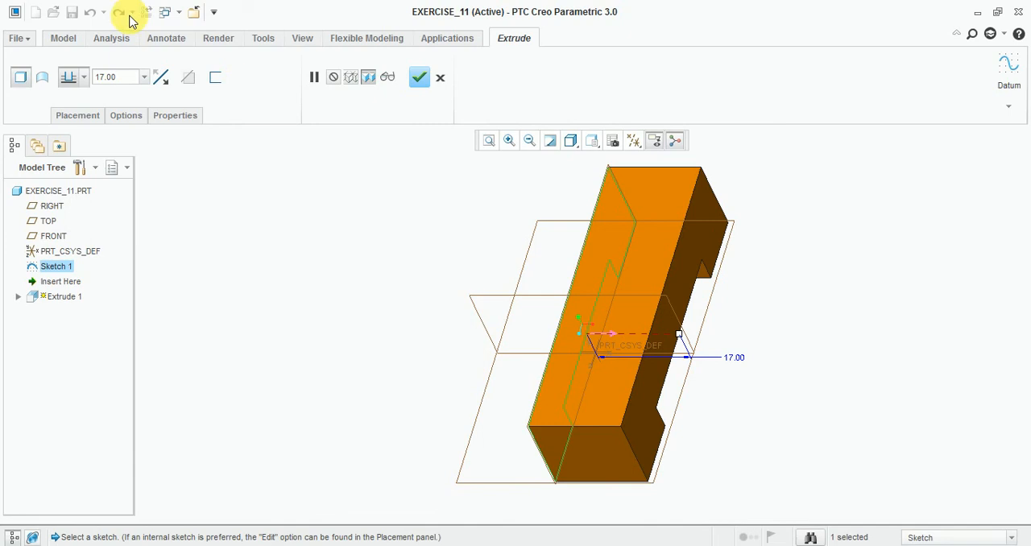
pyautogui.click(143, 78)
pyautogui.click(84, 78)
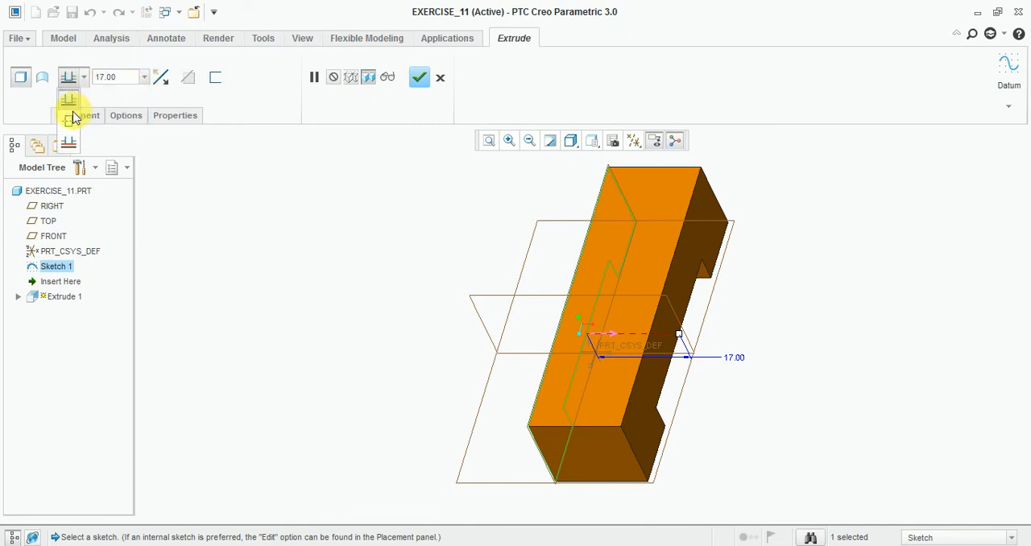
pyautogui.click(70, 122)
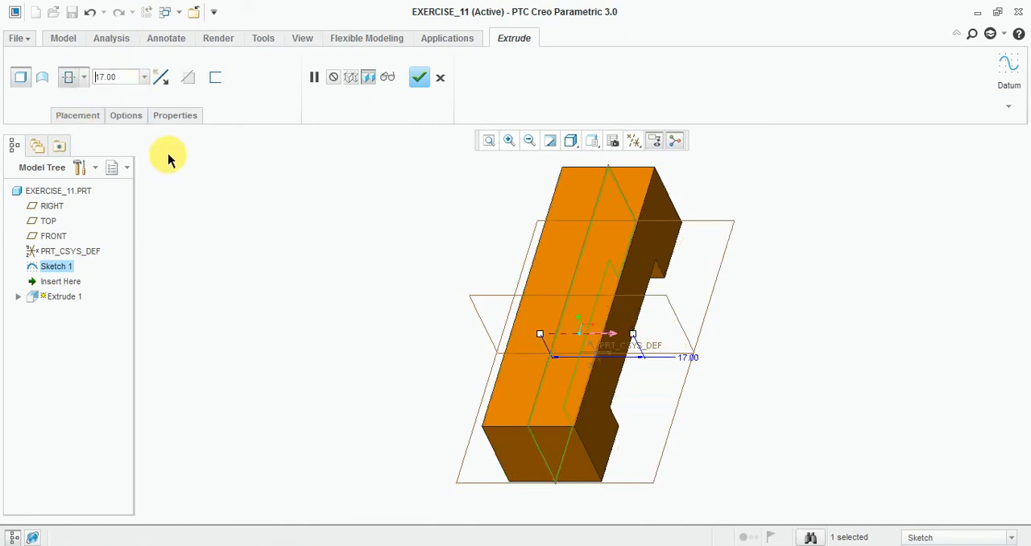
pyautogui.doubleClick(121, 77)
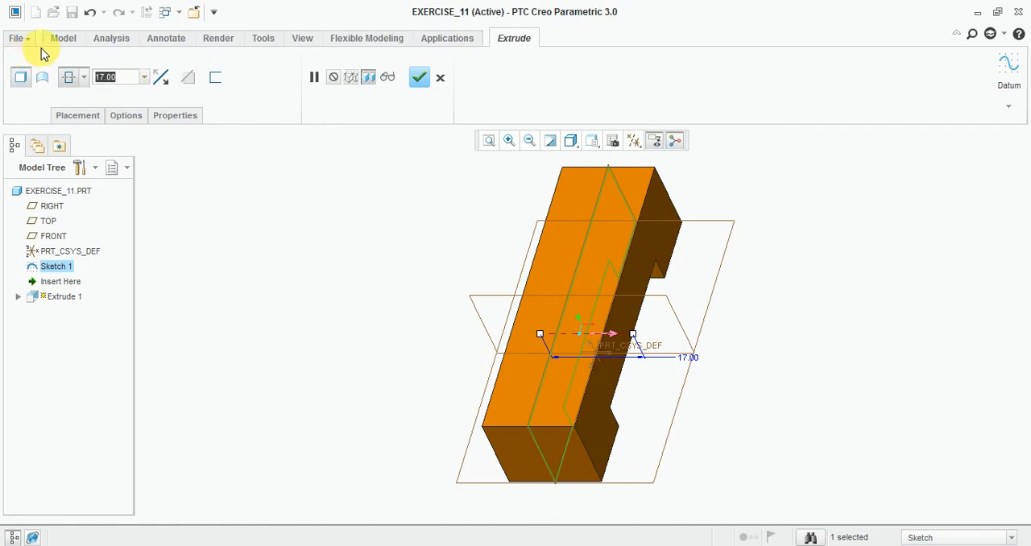
pyautogui.write('75')
pyautogui.press('Return')
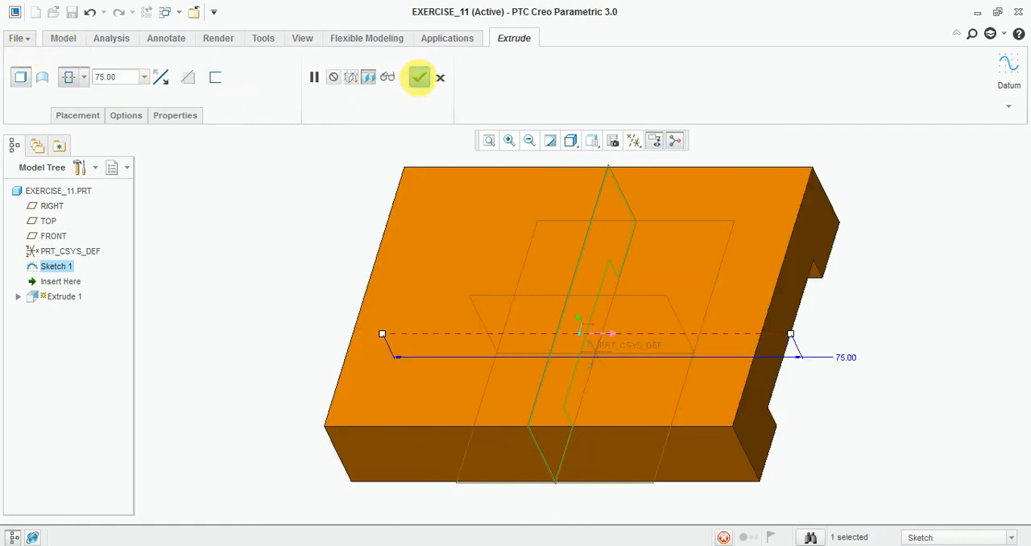
pyautogui.click(418, 76)
pyautogui.moveTo(729, 282); pyautogui.dragTo(732, 306, button='middle')
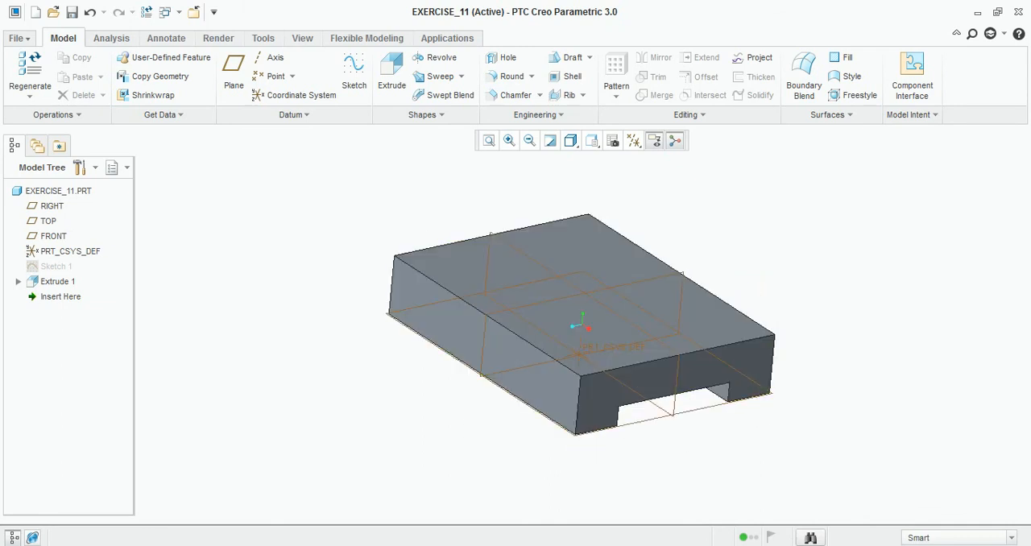
# Step: Check the hole positions on the reference drawing, start a sketch on the base's top face and orient the view flat to it
pyautogui.click(356, 545)
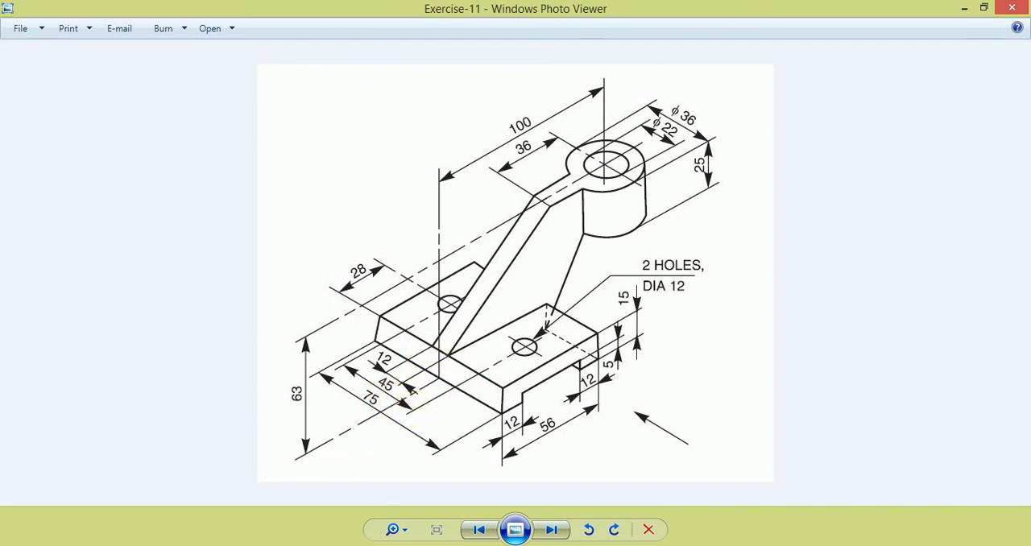
pyautogui.hotkey('alt', 'Tab')
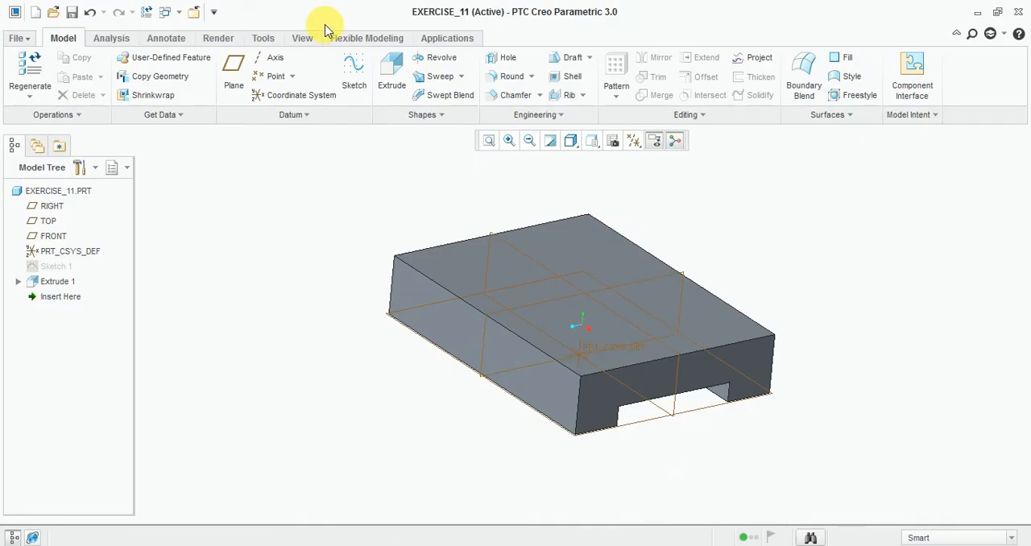
pyautogui.click(345, 67)
pyautogui.click(716, 331)
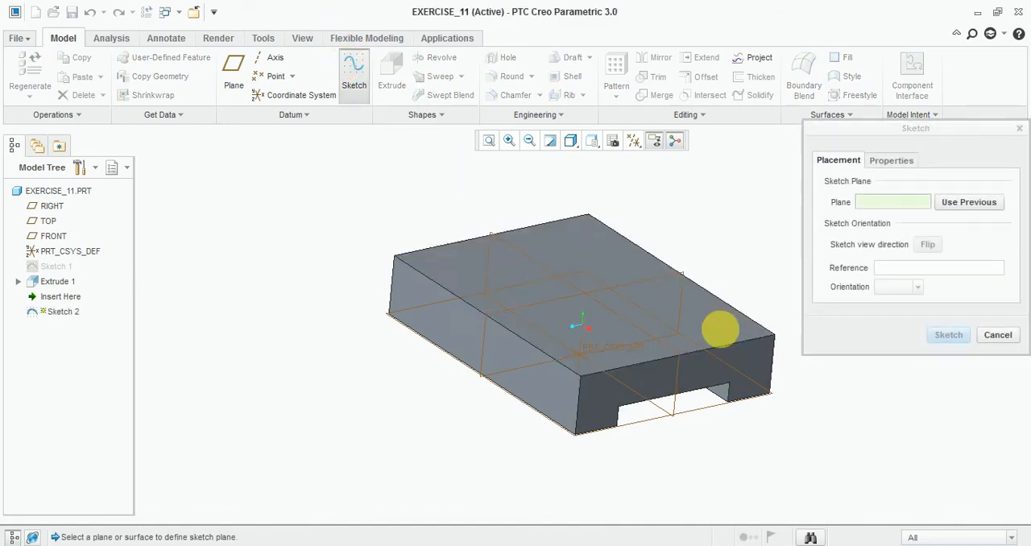
pyautogui.click(962, 336)
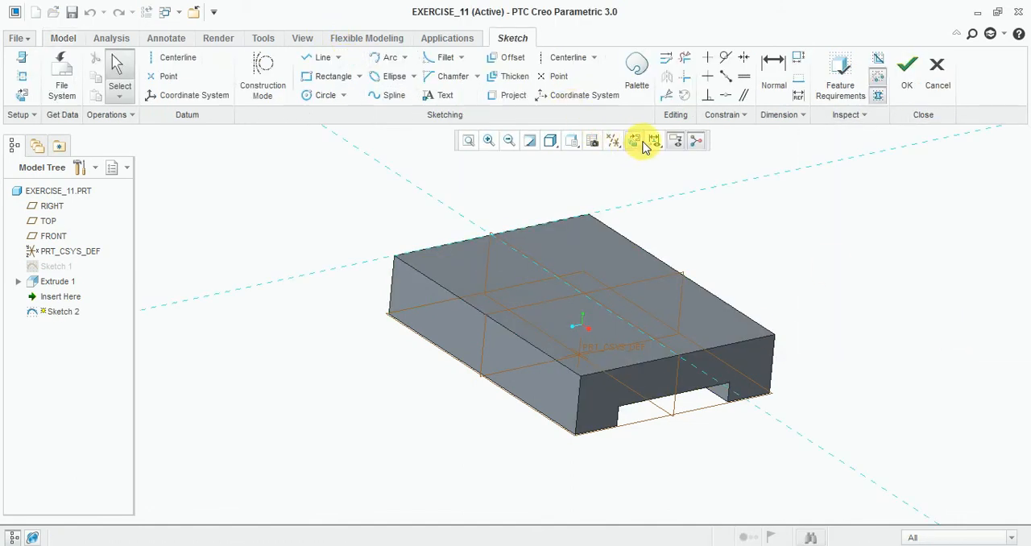
pyautogui.click(636, 142)
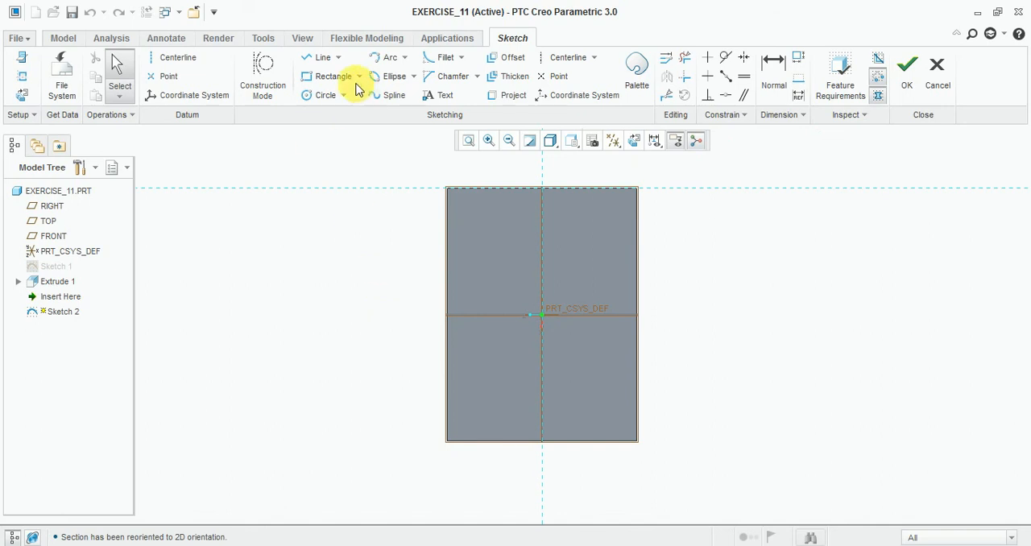
# Step: Sketch two equal, vertically aligned circles about 12.5 in diameter on the left half of the base's top face
pyautogui.click(308, 59)
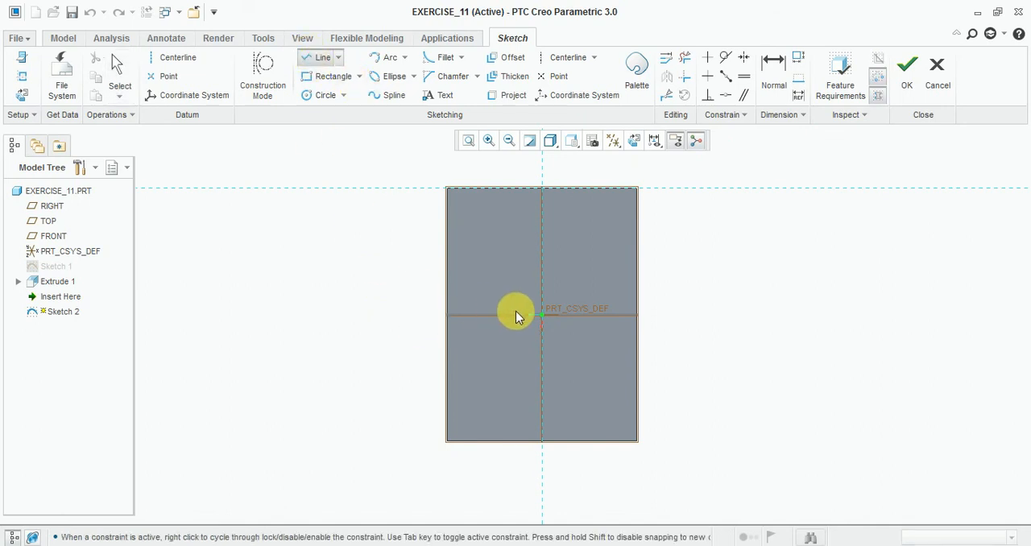
pyautogui.click(539, 315)
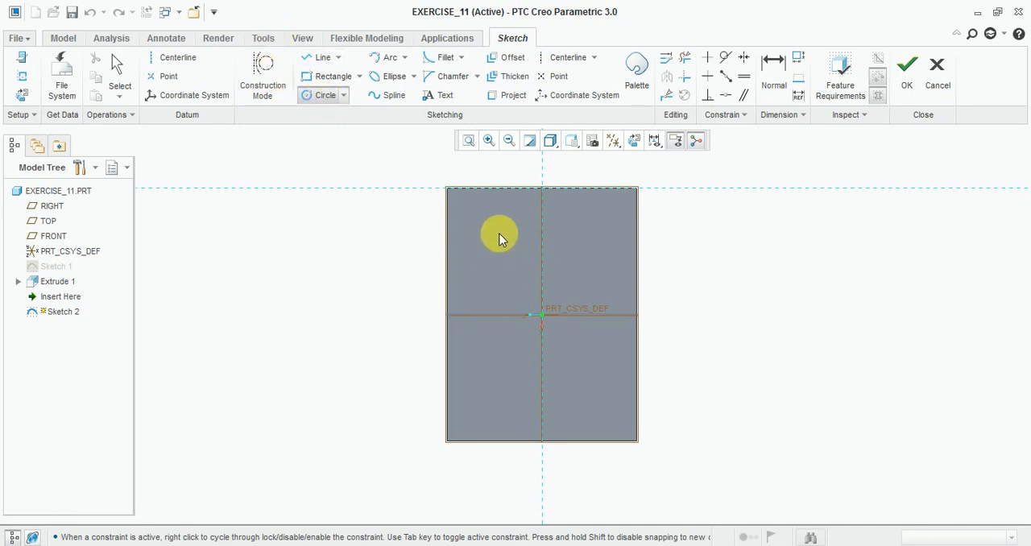
pyautogui.click(507, 252)
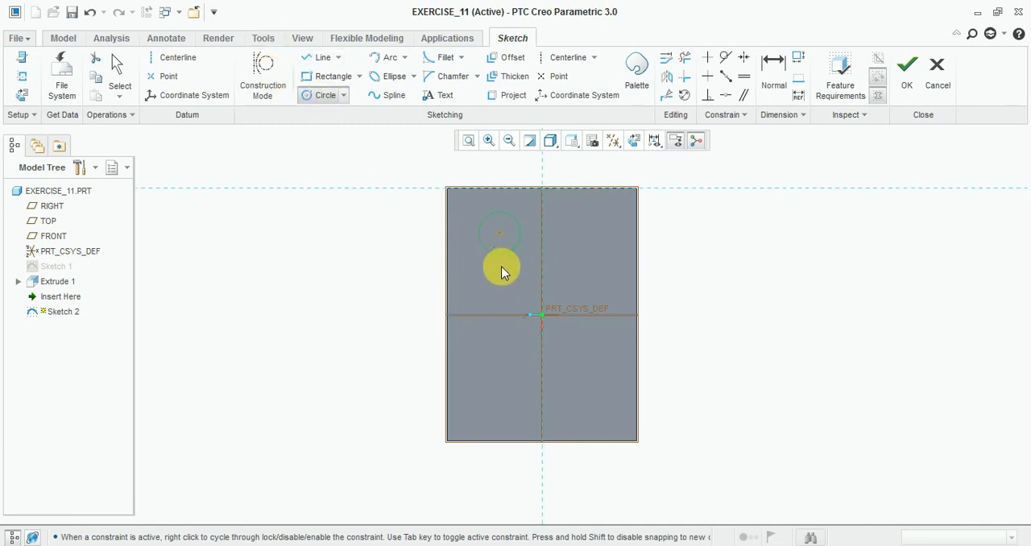
pyautogui.click(498, 372)
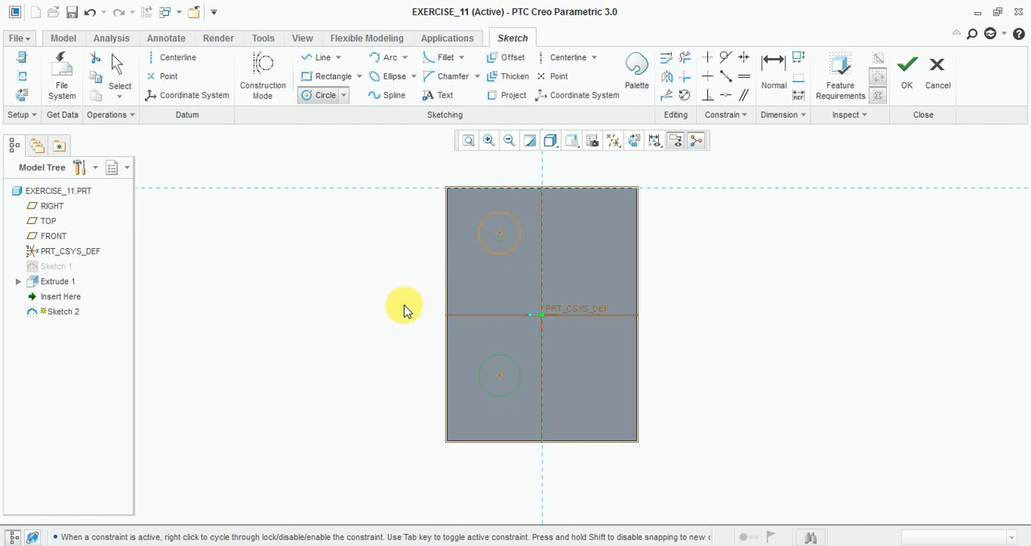
pyautogui.scroll(-1, 404, 306)
pyautogui.middleClick(425, 285)
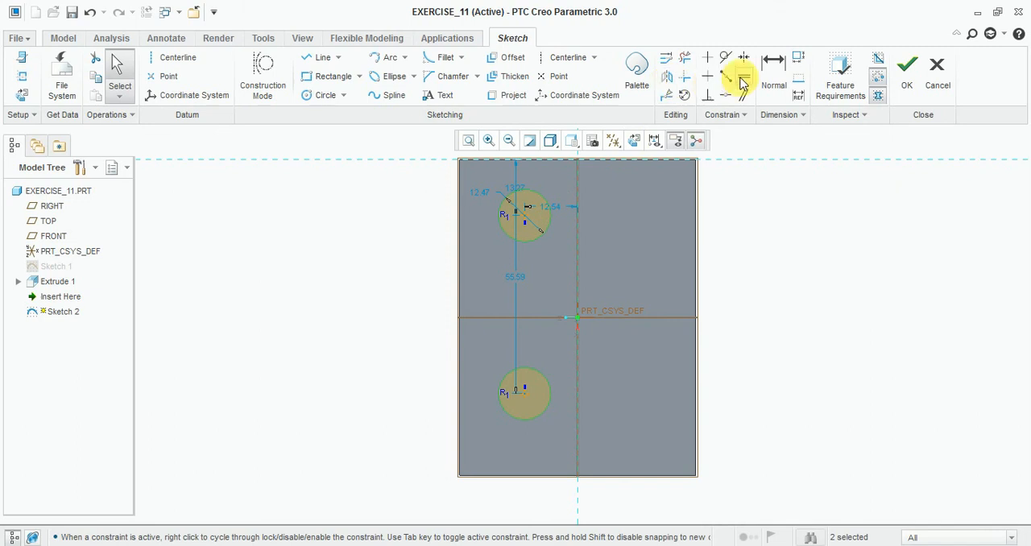
pyautogui.click(553, 218)
pyautogui.click(526, 370)
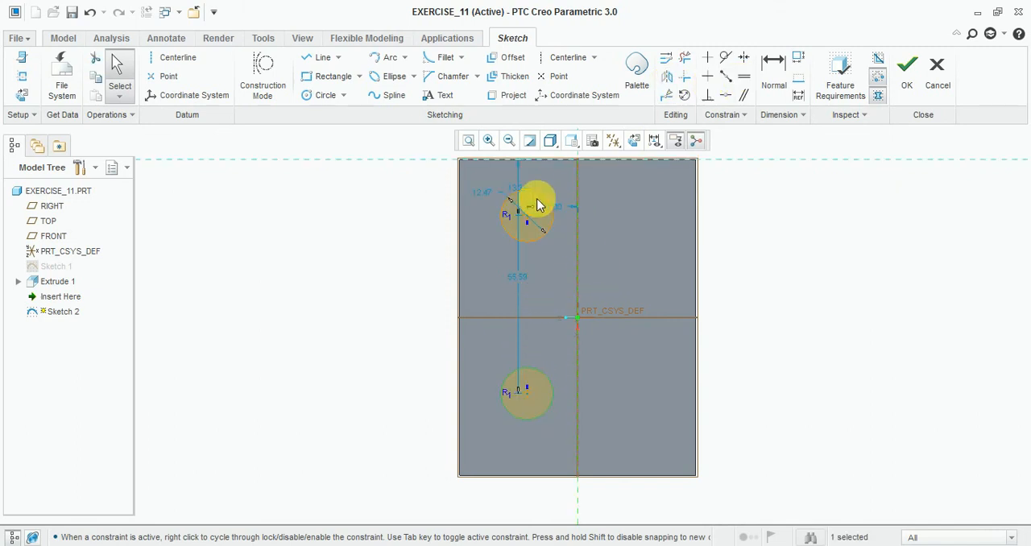
# Step: Dimension the upper circle's centre as 28 from the left edge of the base
pyautogui.scroll(-1, 539, 202)
pyautogui.click(778, 84)
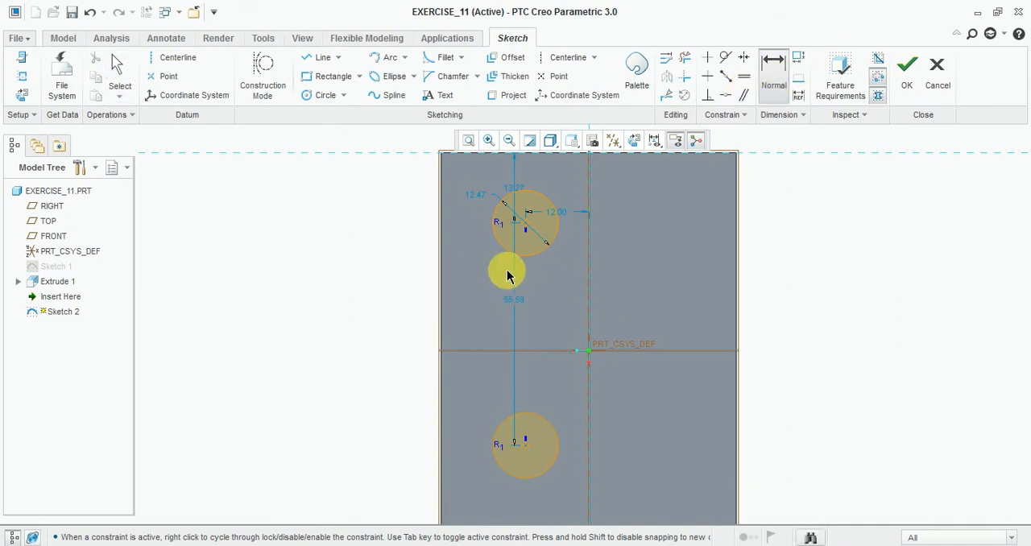
pyautogui.click(527, 228)
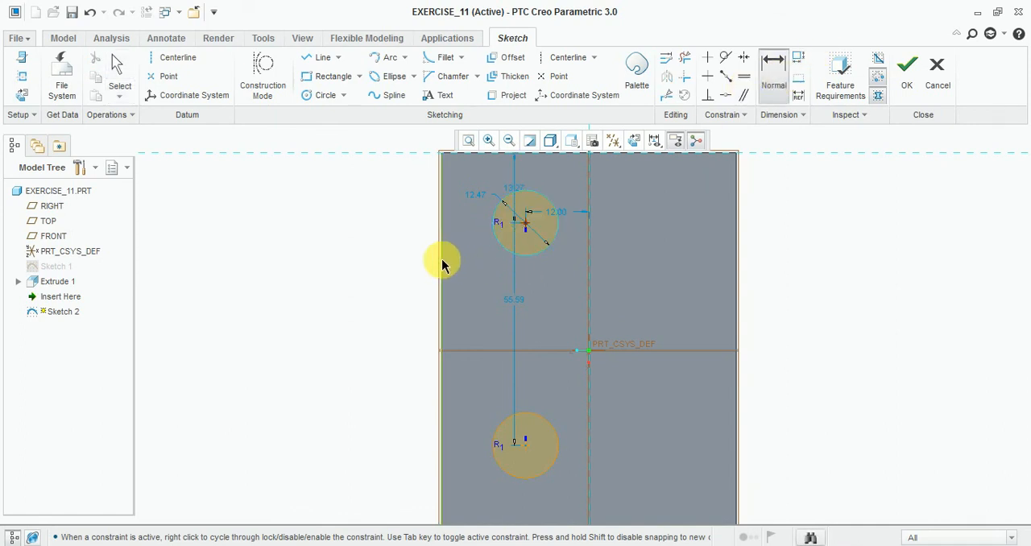
pyautogui.click(442, 265)
pyautogui.middleClick(391, 241)
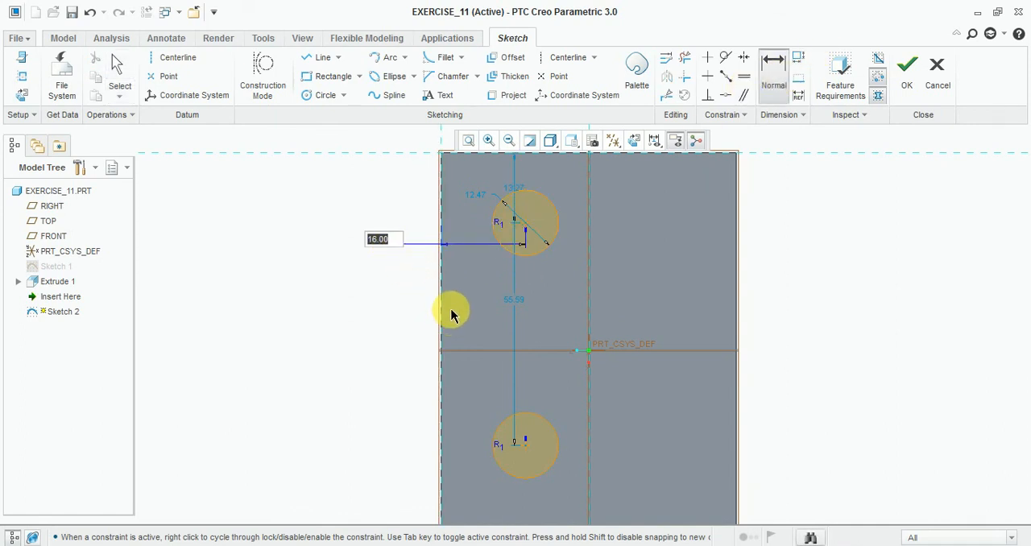
pyautogui.write('28')
pyautogui.press('Return')
pyautogui.scroll(3, 604, 363)
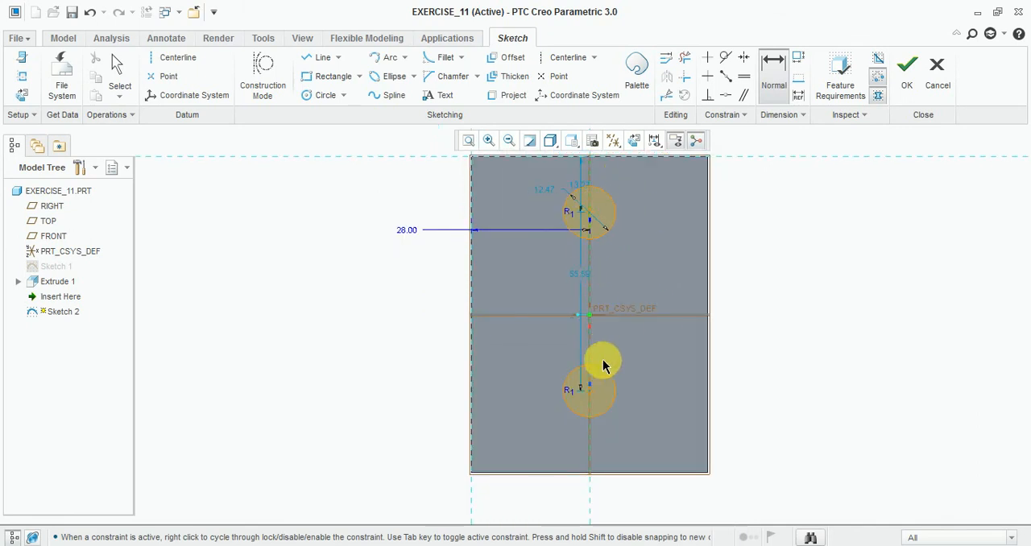
# Step: Dimension the upper circle's centre as 22.5 from the horizontal centre plane of the base
pyautogui.scroll(-1, 578, 405)
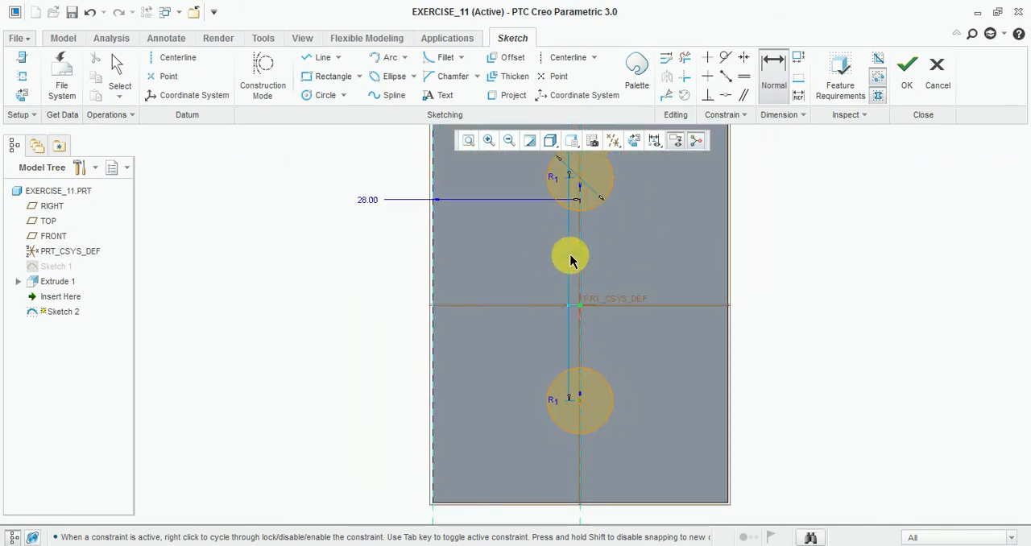
pyautogui.click(580, 178)
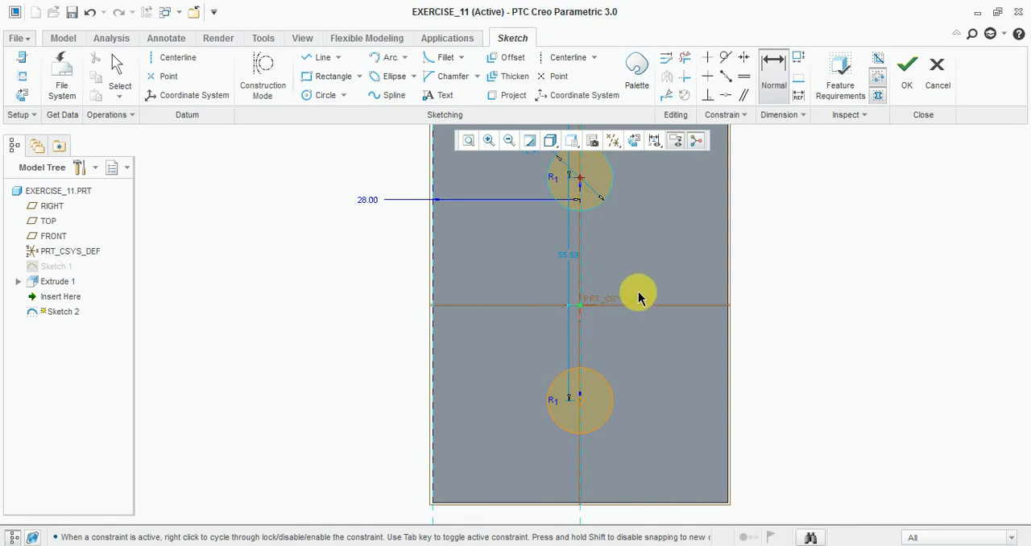
pyautogui.click(645, 306)
pyautogui.middleClick(712, 254)
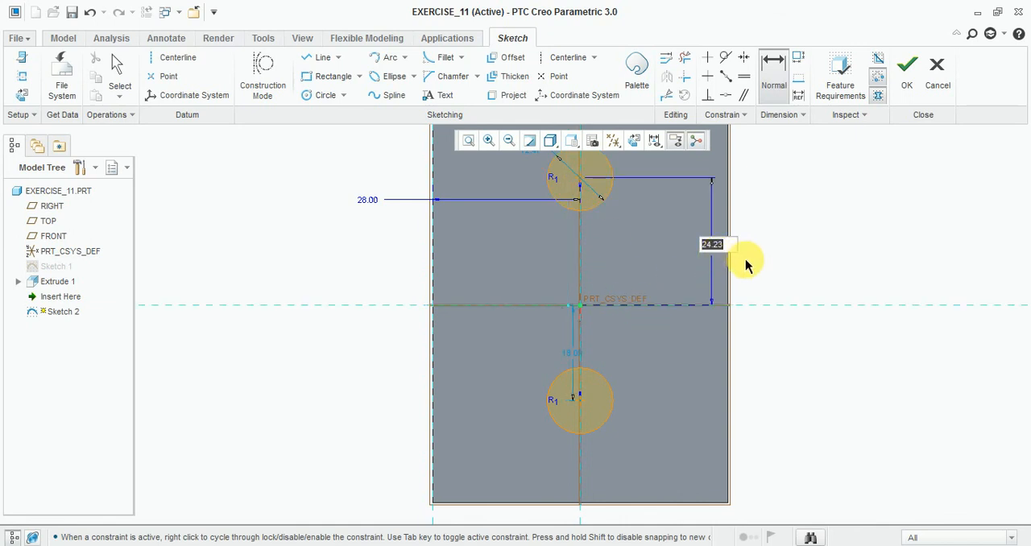
pyautogui.press('Return')
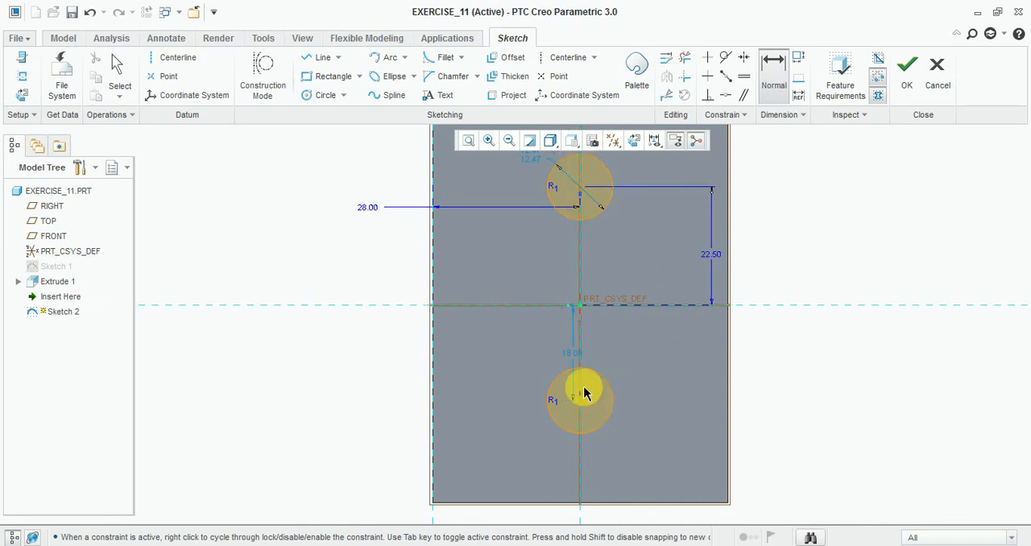
# Step: Set the distance from the lower circle's centre to the base's horizontal centre plane to 45/2
pyautogui.click(578, 400)
pyautogui.click(683, 306)
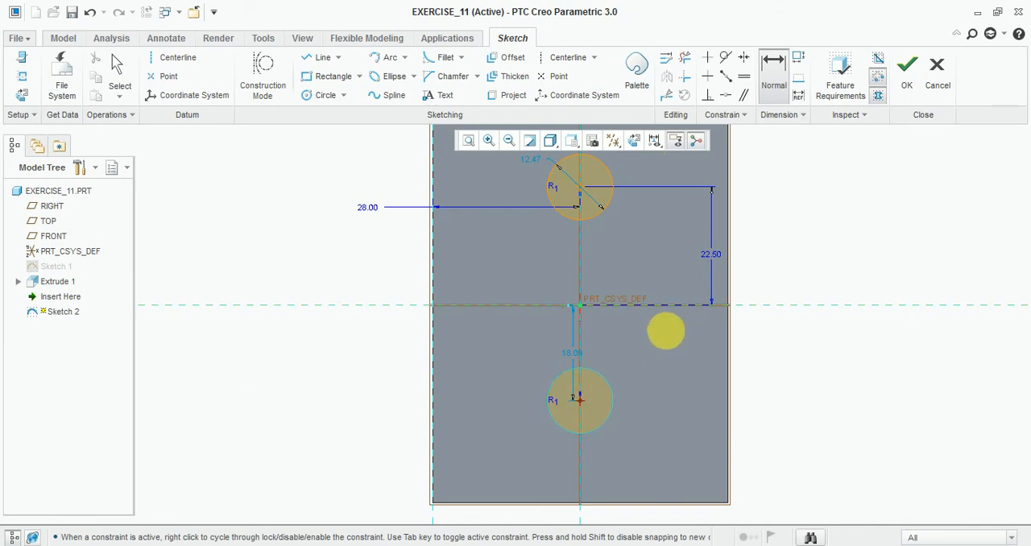
pyautogui.middleClick(573, 355)
pyautogui.doubleClick(573, 355)
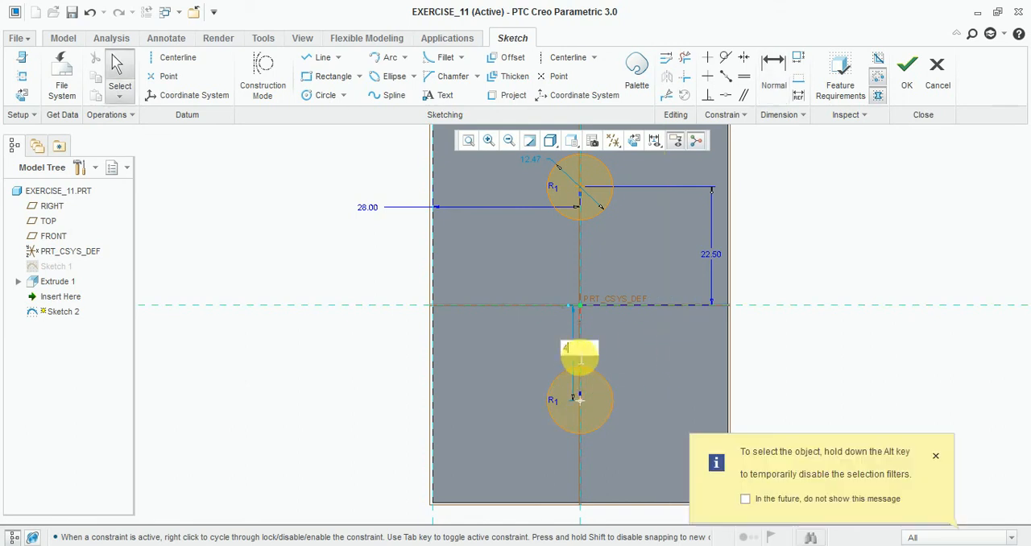
pyautogui.write('45/2')
pyautogui.press('Return')
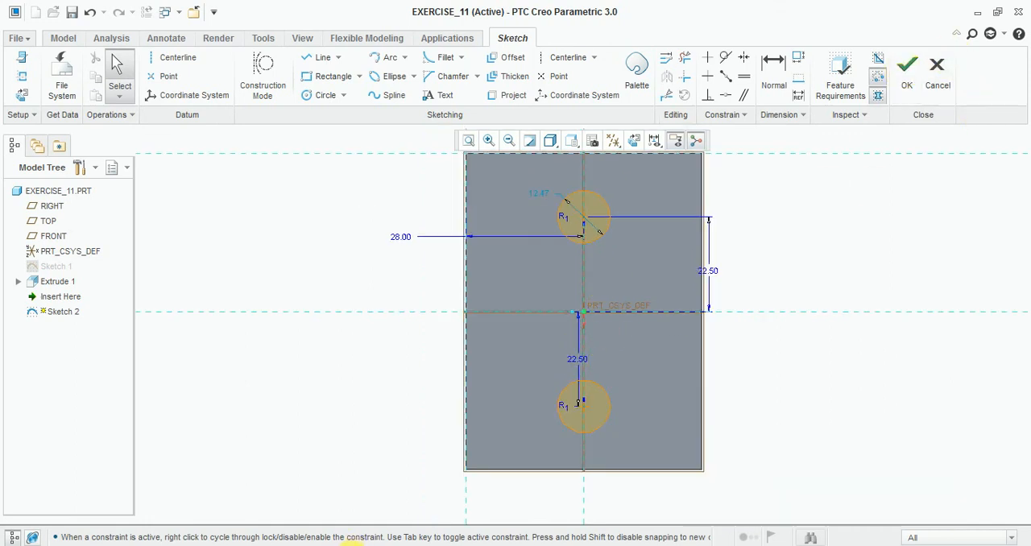
# Step: Check the diameter of the two base holes on the reference drawing
pyautogui.hotkey('alt', 'Tab')
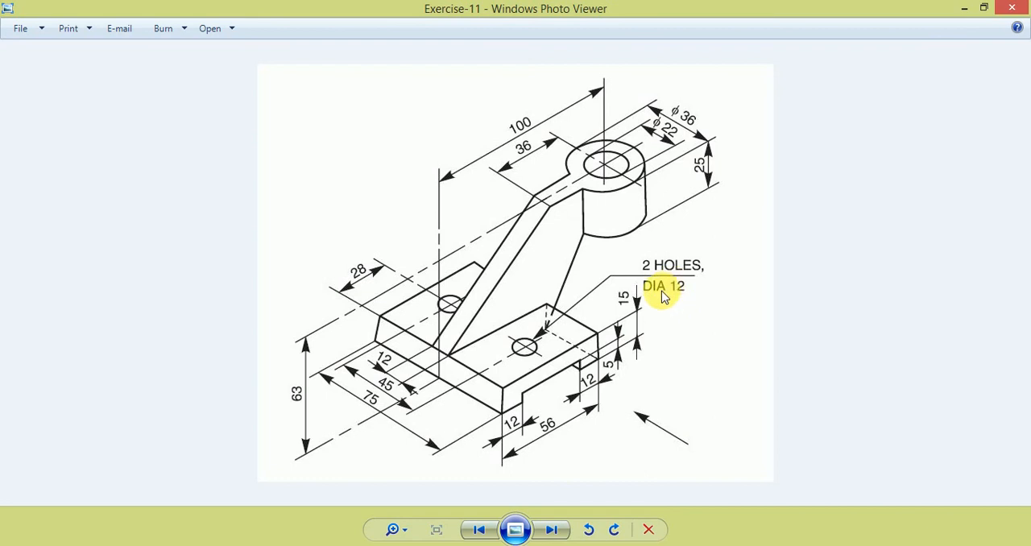
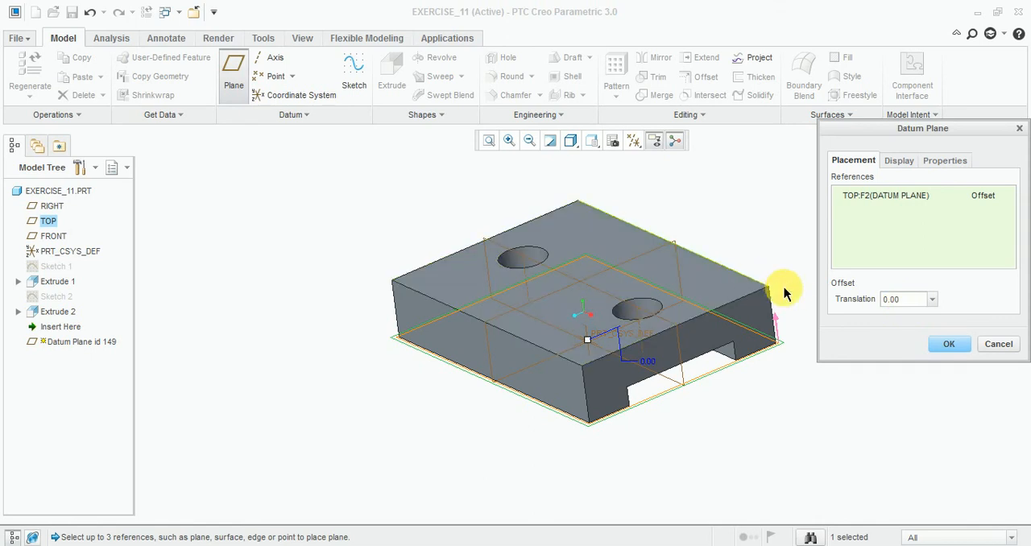
# Step: Create a datum plane offset 63 above the TOP plane
pyautogui.moveTo(905, 301); pyautogui.dragTo(874, 306)
pyautogui.write('63')
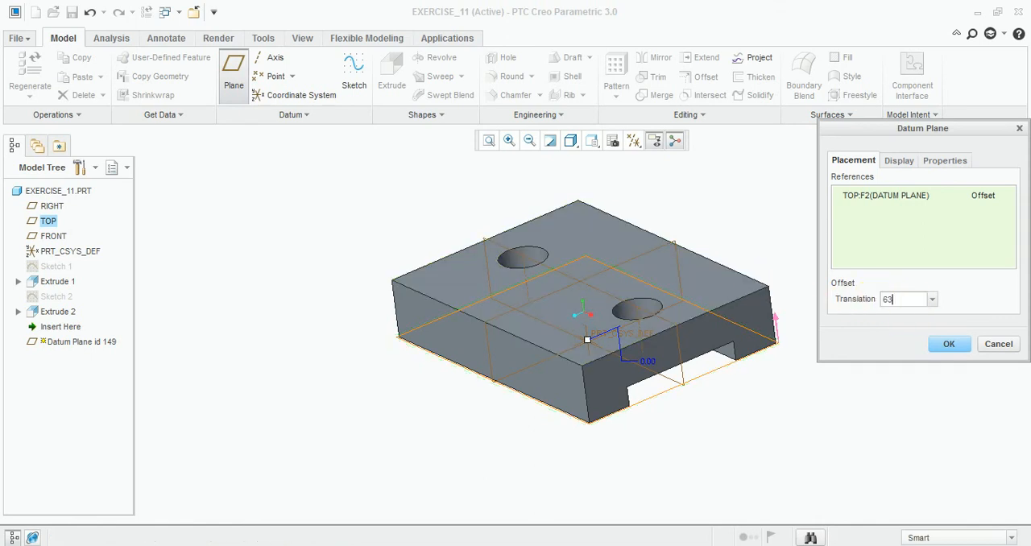
pyautogui.press('Return')
pyautogui.click(948, 346)
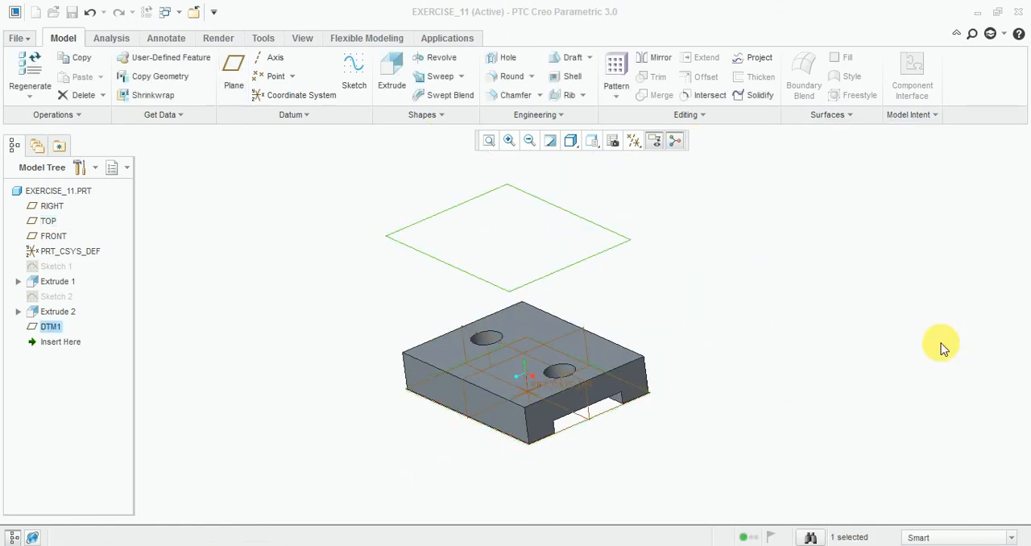
# Step: On the offset plane, sketch two concentric circles about 28 and 49 in diameter, centred on the horizontal axis to the right of the base
pyautogui.moveTo(720, 405)
pyautogui.mouseDown(button='middle')
pyautogui.moveTo(651, 387)
pyautogui.moveTo(691, 437)
pyautogui.moveTo(679, 453)
pyautogui.mouseUp(button='middle')
pyautogui.click(362, 81)
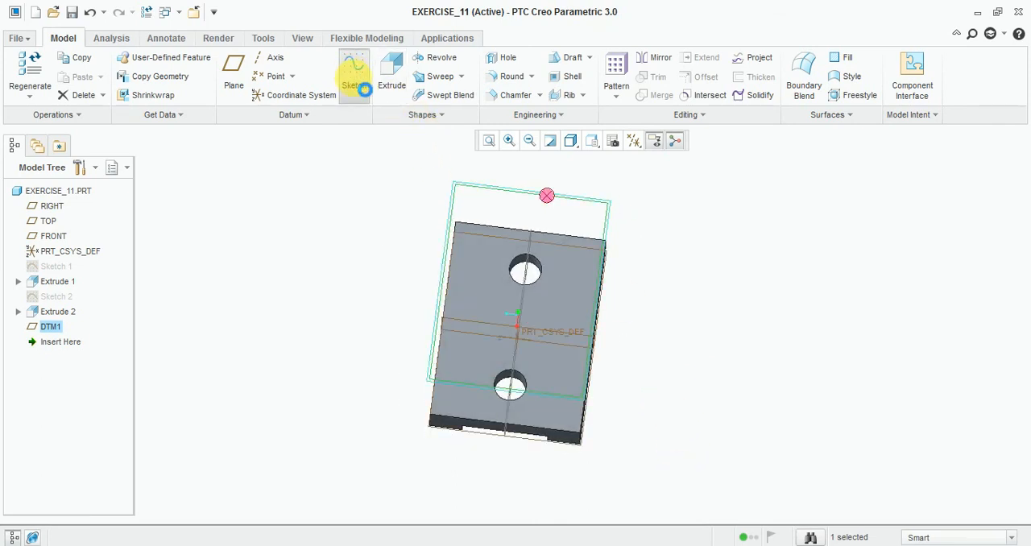
pyautogui.click(635, 141)
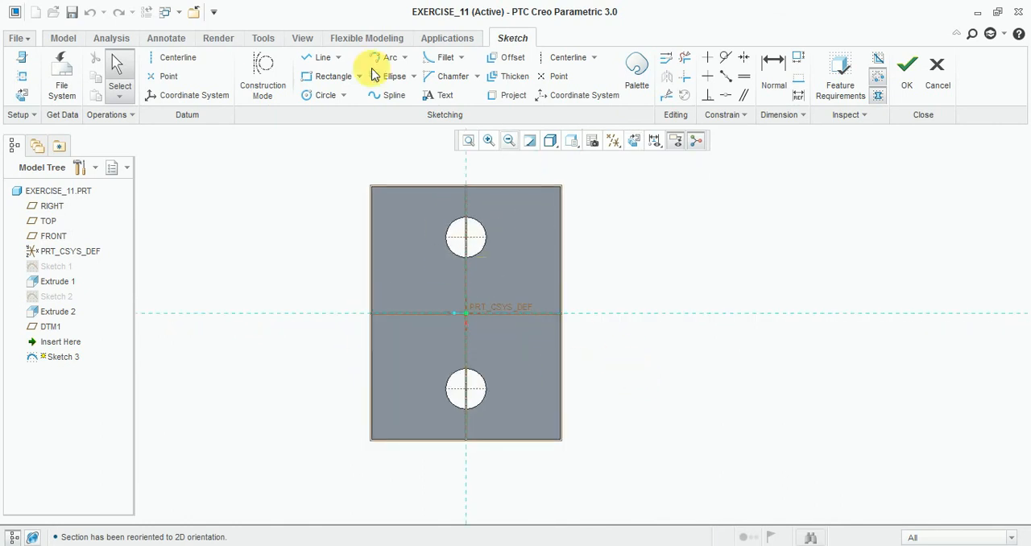
pyautogui.click(321, 96)
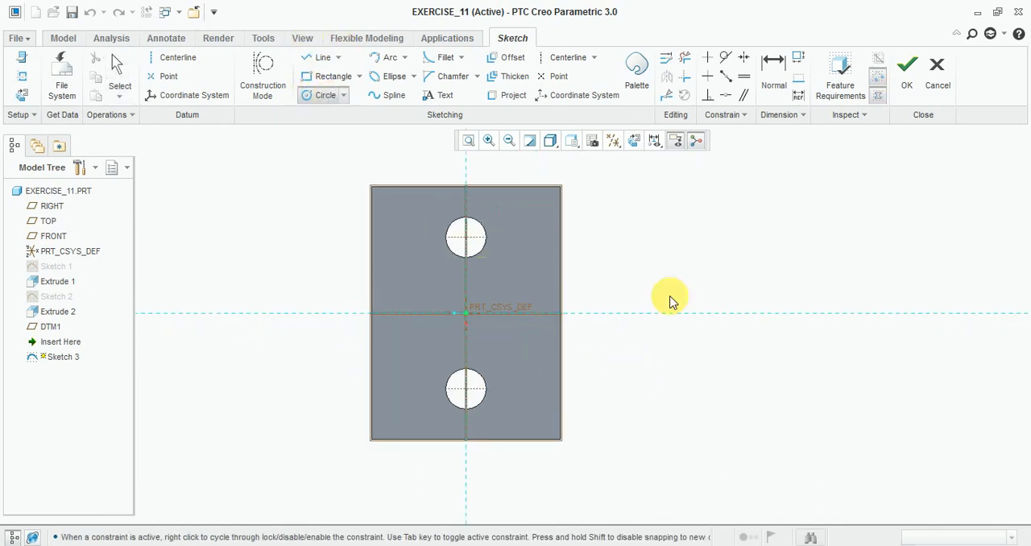
pyautogui.click(807, 313)
pyautogui.click(818, 358)
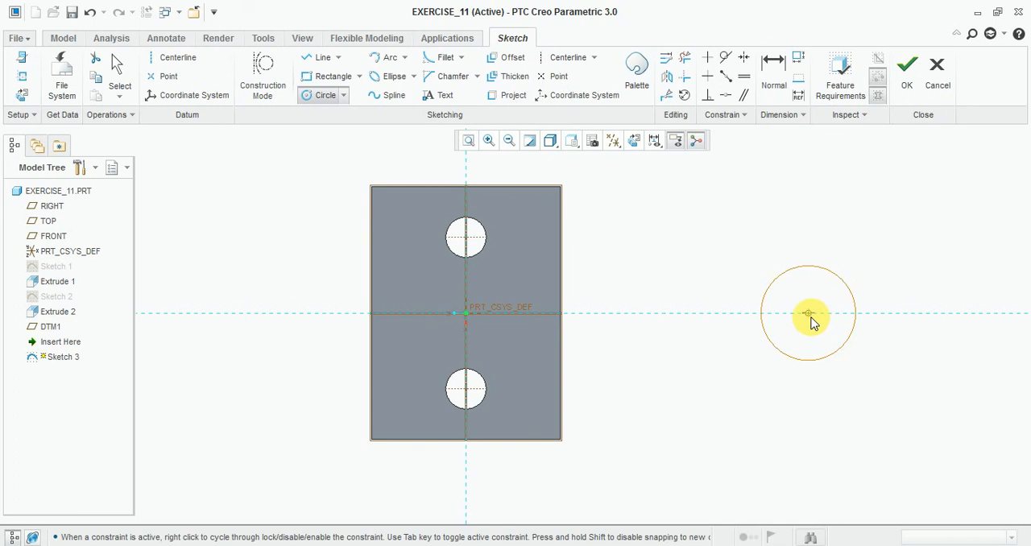
pyautogui.click(810, 314)
pyautogui.click(840, 394)
pyautogui.middleClick(681, 262)
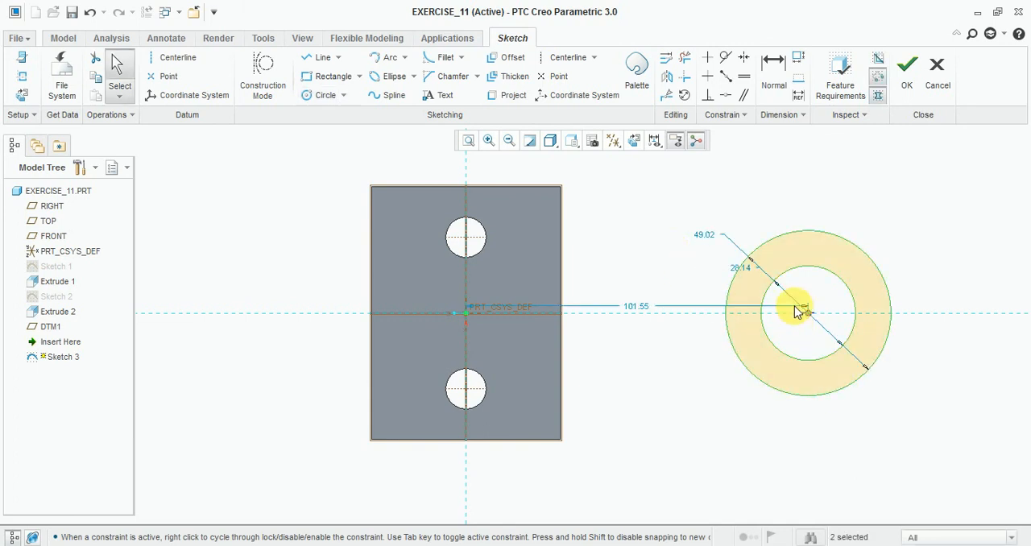
# Step: Set the inner circle's diameter to 22, as given in the reference drawing
pyautogui.scroll(1, 759, 263)
pyautogui.doubleClick(746, 275)
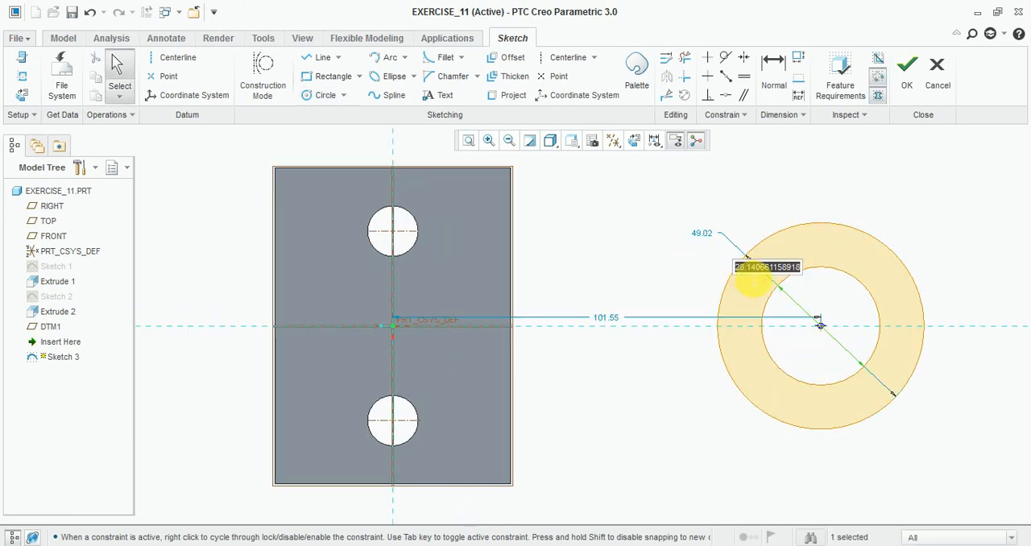
pyautogui.click(706, 234)
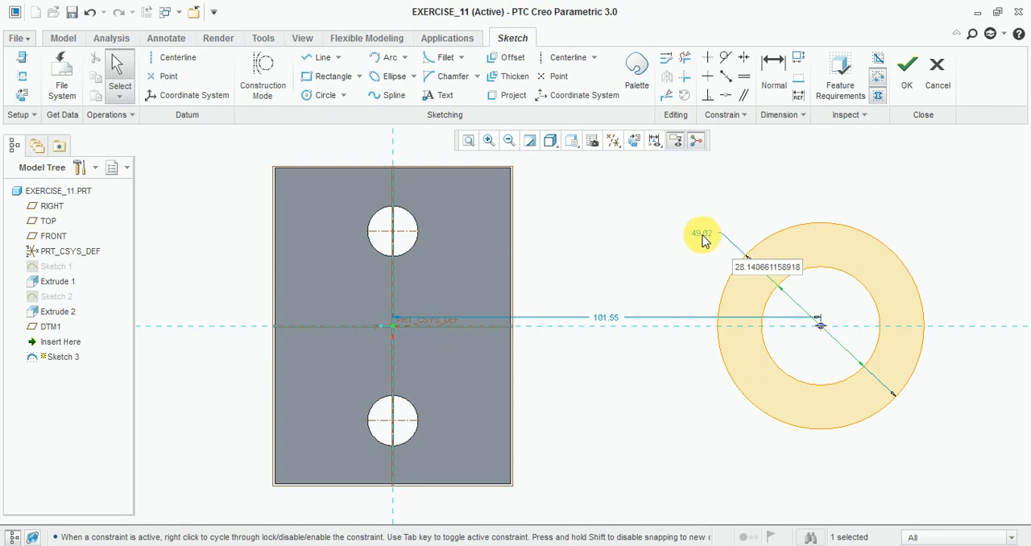
pyautogui.click(761, 263)
pyautogui.doubleClick(763, 272)
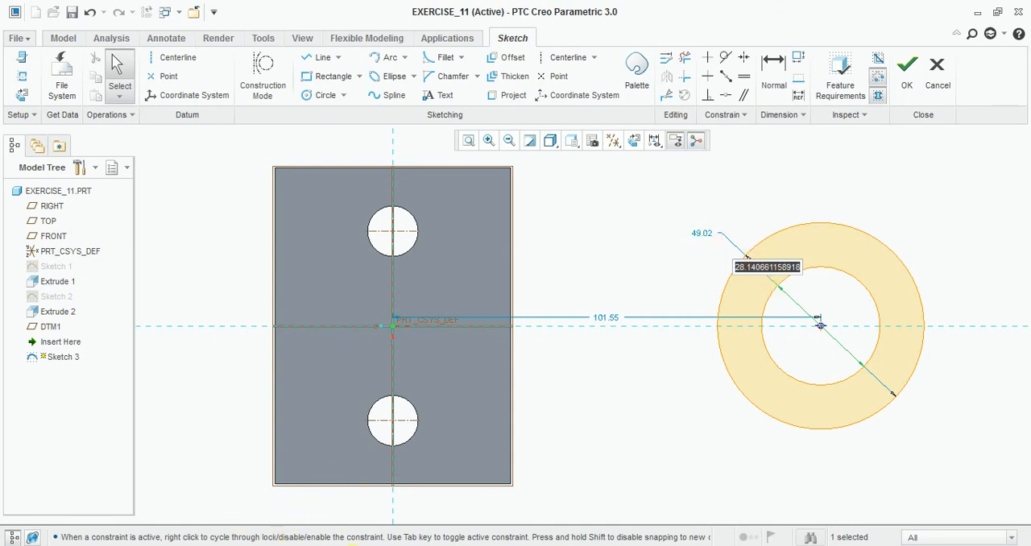
pyautogui.click(288, 545)
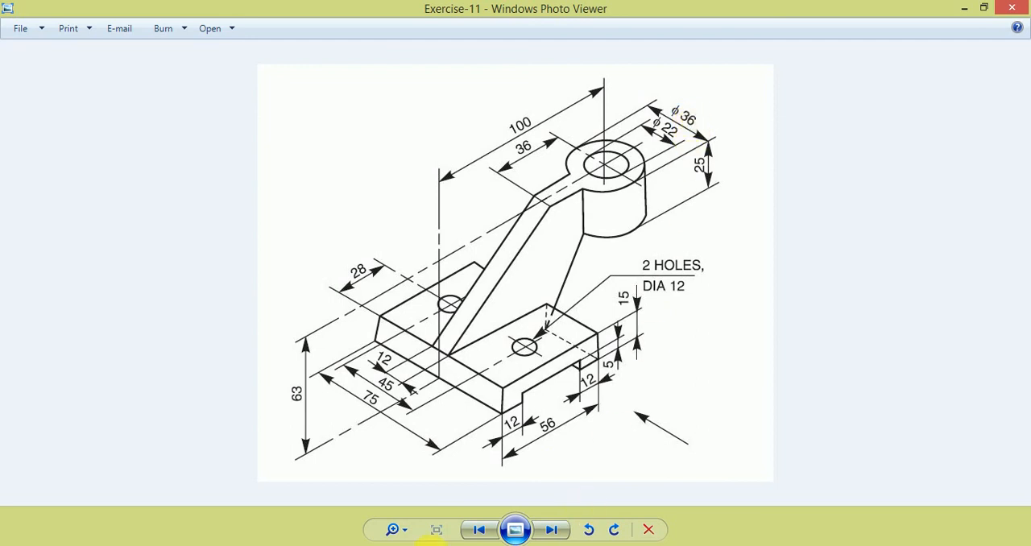
pyautogui.click(289, 545)
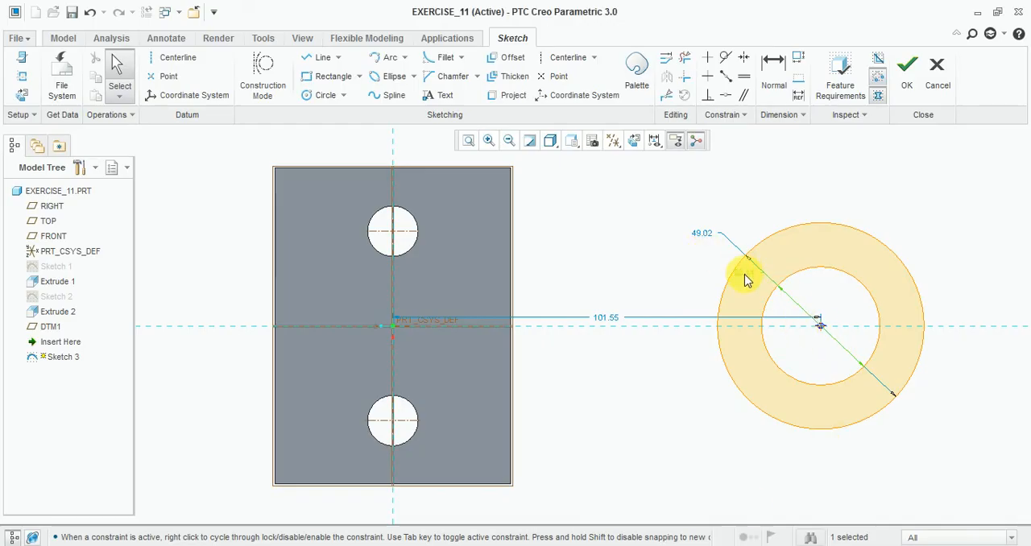
pyautogui.doubleClick(745, 280)
pyautogui.write('22')
pyautogui.press('Return')
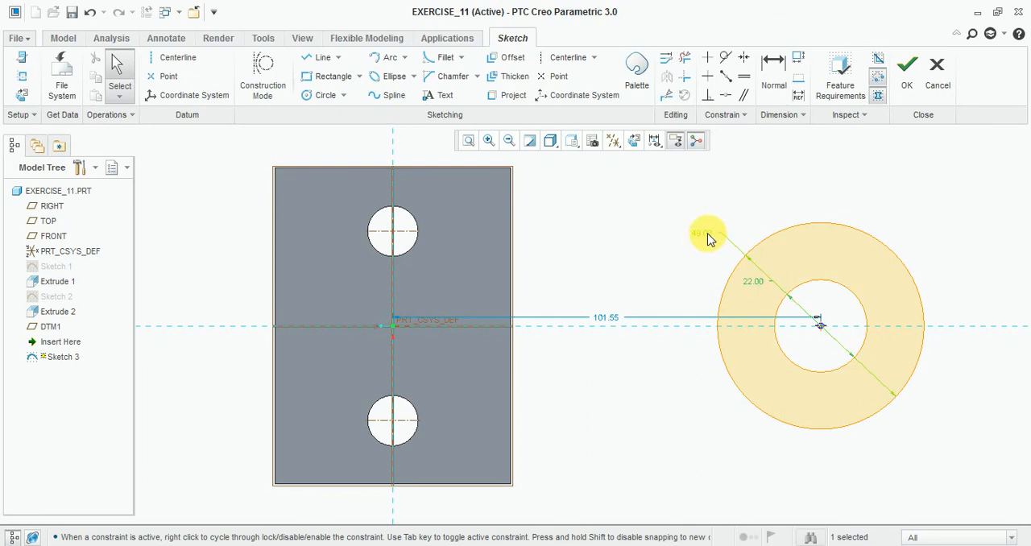
# Step: Set the outer circle's diameter to 36
pyautogui.doubleClick(712, 244)
pyautogui.write('36')
pyautogui.press('Return')
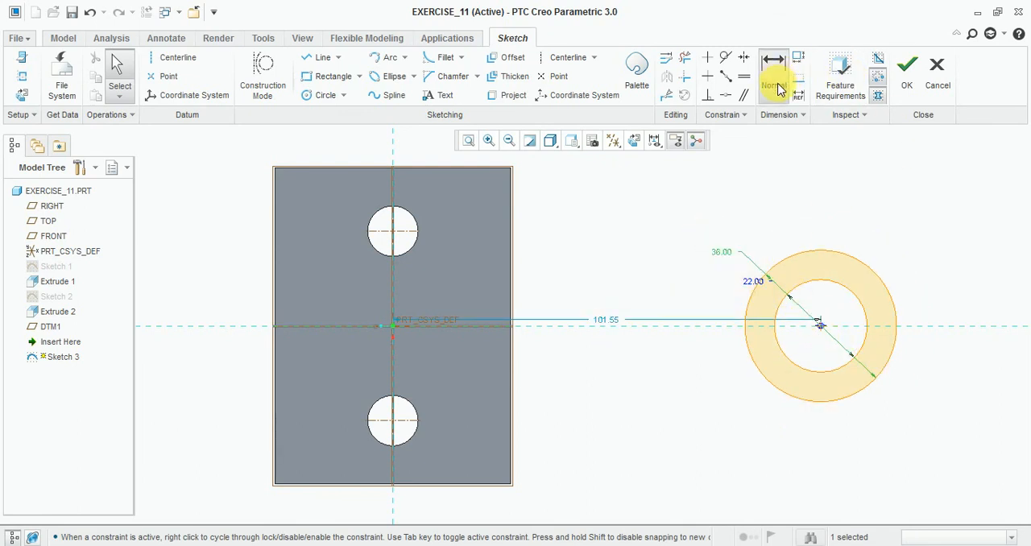
# Step: Dimension the circles' centre as 100 from the left edge of the base and finish the sketch
pyautogui.click(774, 69)
pyautogui.click(820, 326)
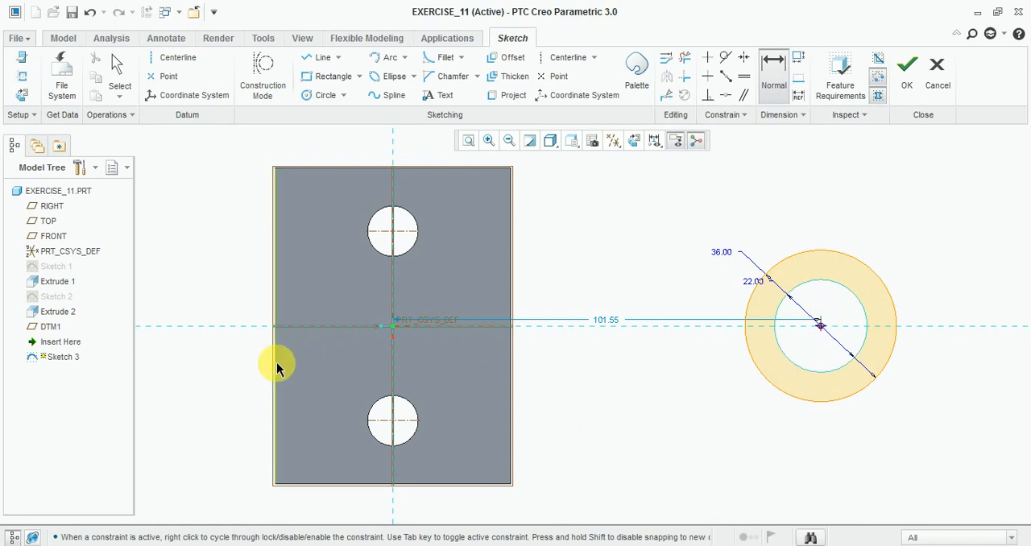
pyautogui.click(276, 364)
pyautogui.middleClick(569, 387)
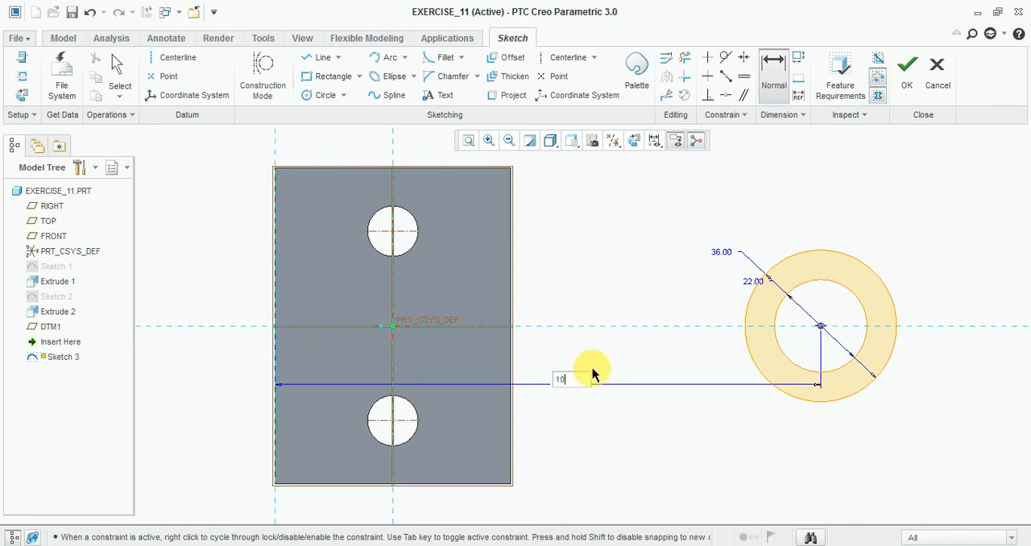
pyautogui.write('100')
pyautogui.press('Return')
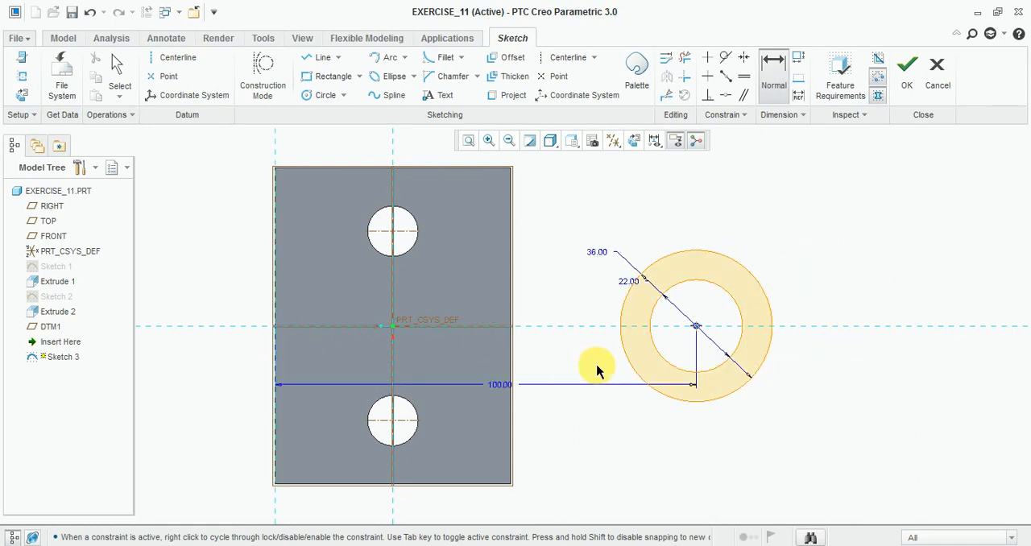
pyautogui.click(907, 71)
# Step: Extrude the ring sketch 25 downward from the offset plane, taking the height from the reference drawing
pyautogui.moveTo(805, 395)
pyautogui.mouseDown(button='middle')
pyautogui.moveTo(821, 306)
pyautogui.moveTo(807, 340)
pyautogui.moveTo(812, 321)
pyautogui.mouseUp(button='middle')
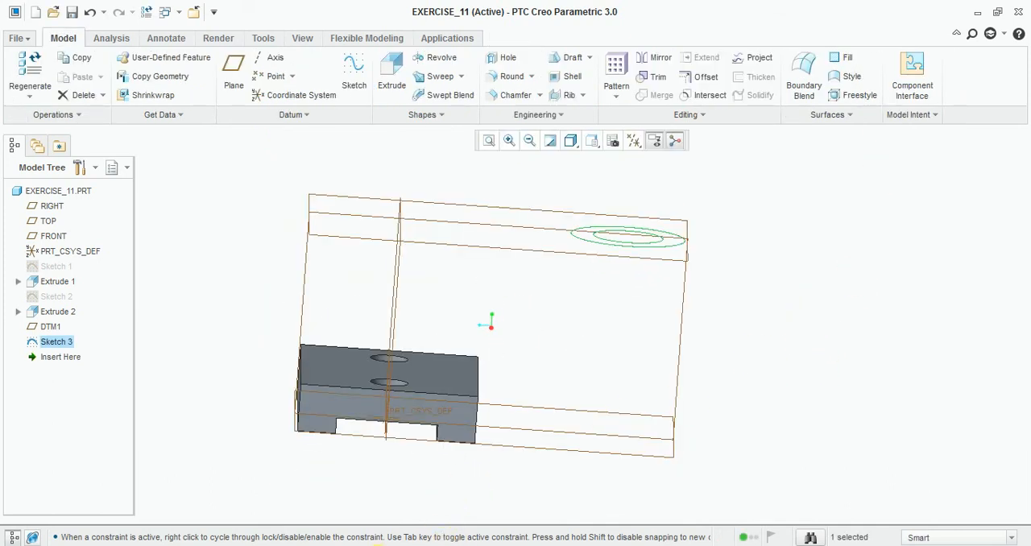
pyautogui.click(348, 545)
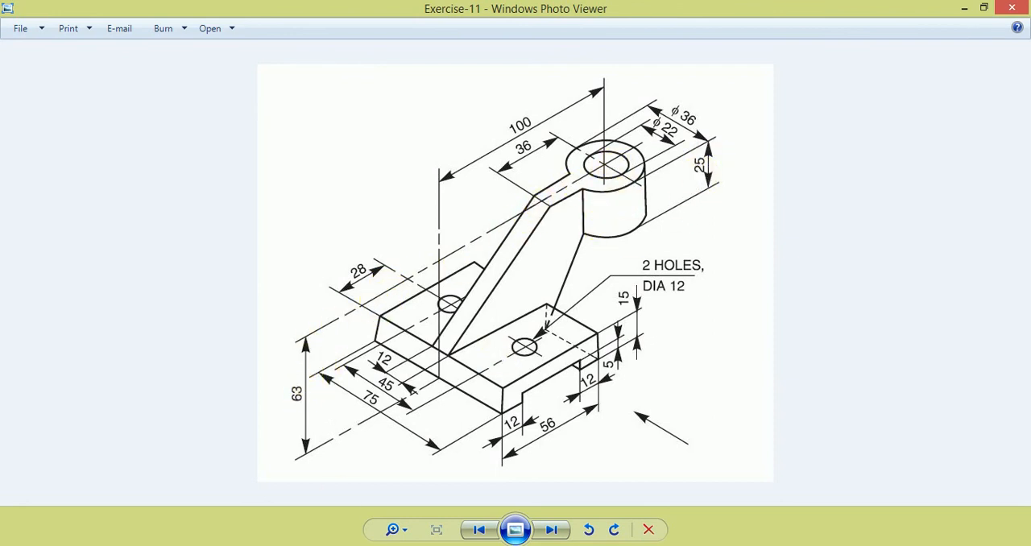
pyautogui.click(379, 545)
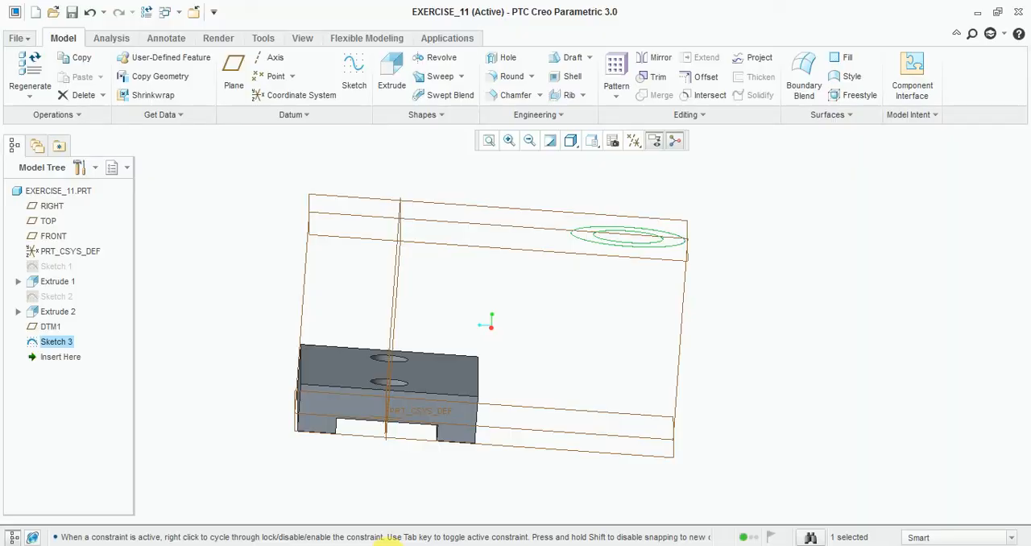
pyautogui.click(391, 68)
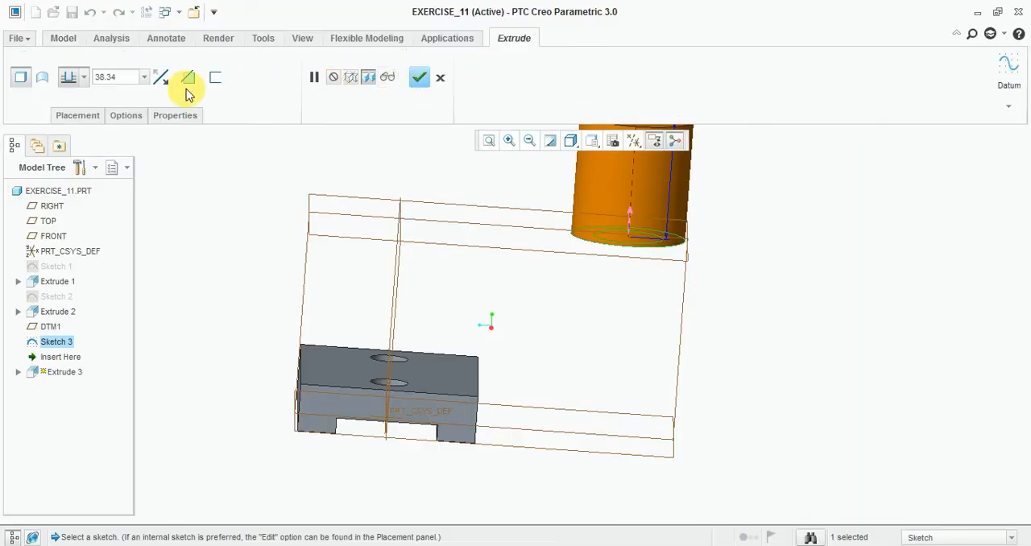
pyautogui.click(165, 80)
pyautogui.click(104, 76)
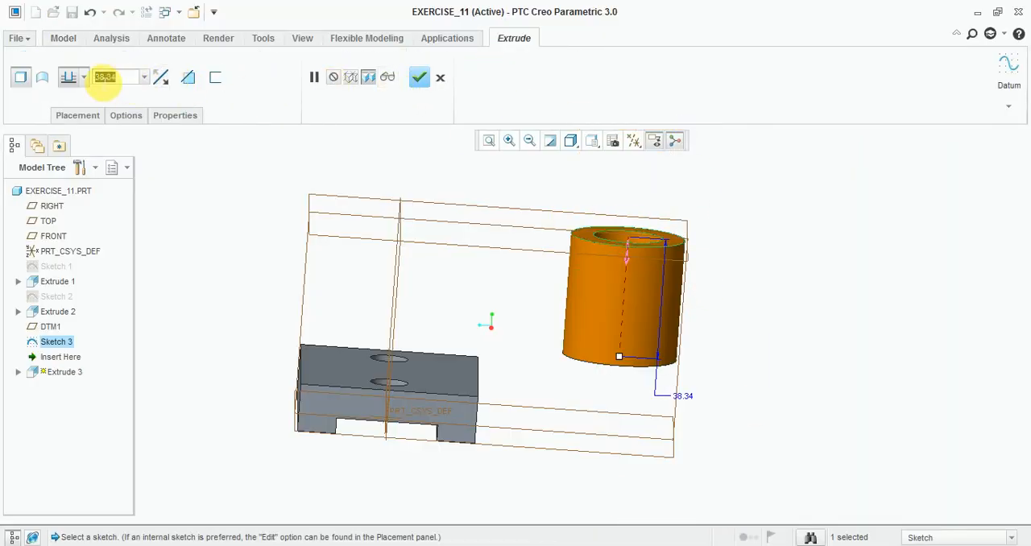
pyautogui.write('25')
pyautogui.press('Return')
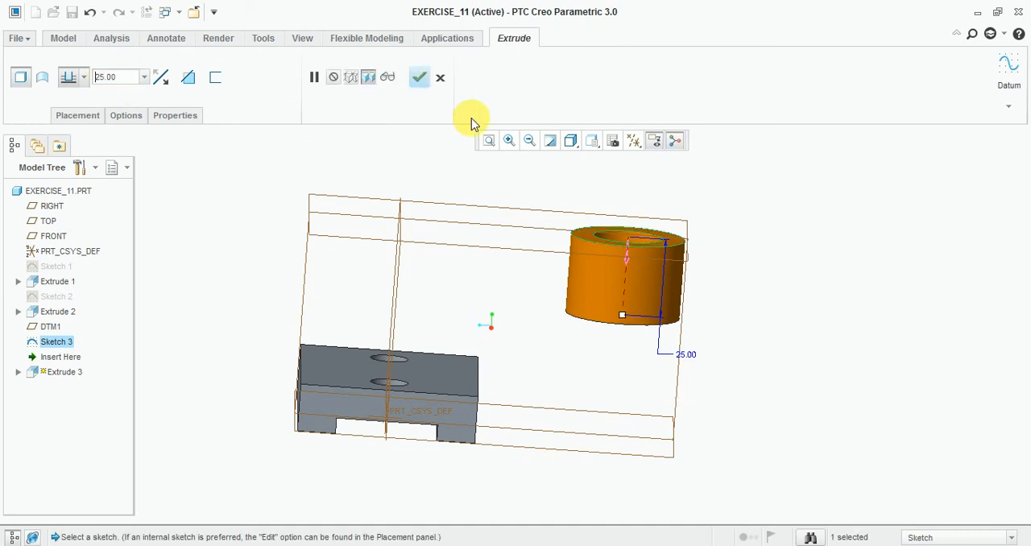
pyautogui.click(419, 76)
# Step: Check the web's shape on the reference drawing and start a sketch on the RIGHT plane, with TOP as the orientation reference
pyautogui.moveTo(794, 271); pyautogui.dragTo(421, 444, button='middle')
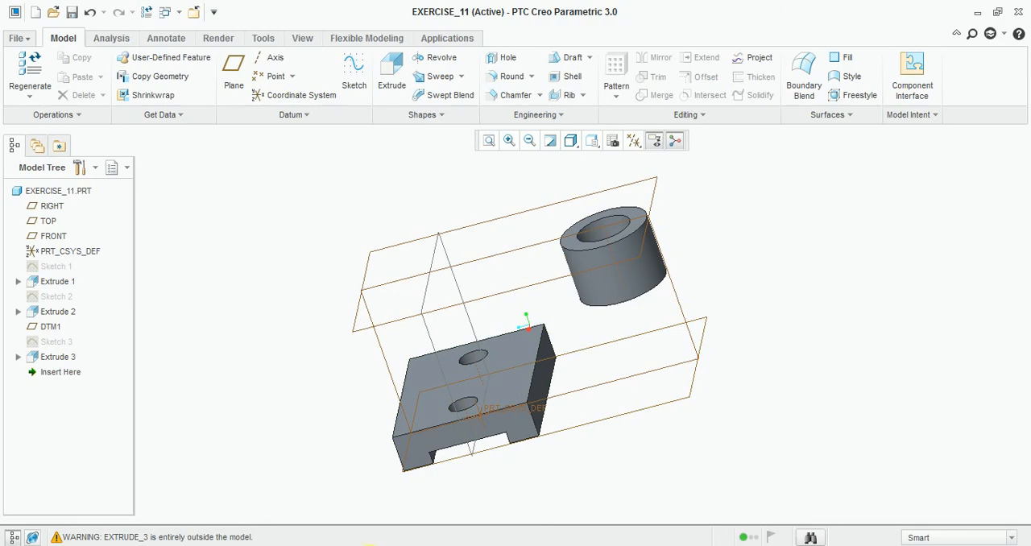
pyautogui.click(359, 545)
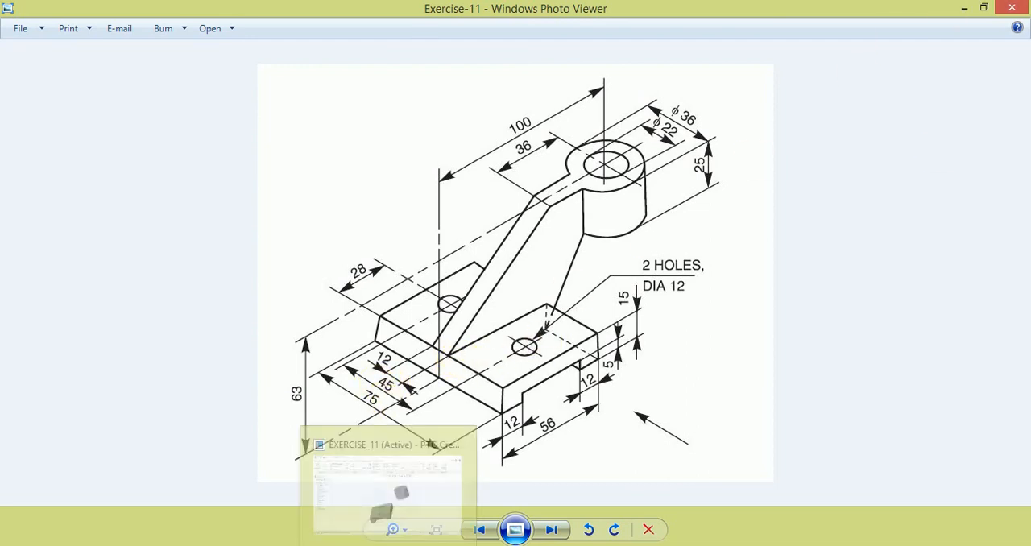
pyautogui.click(387, 545)
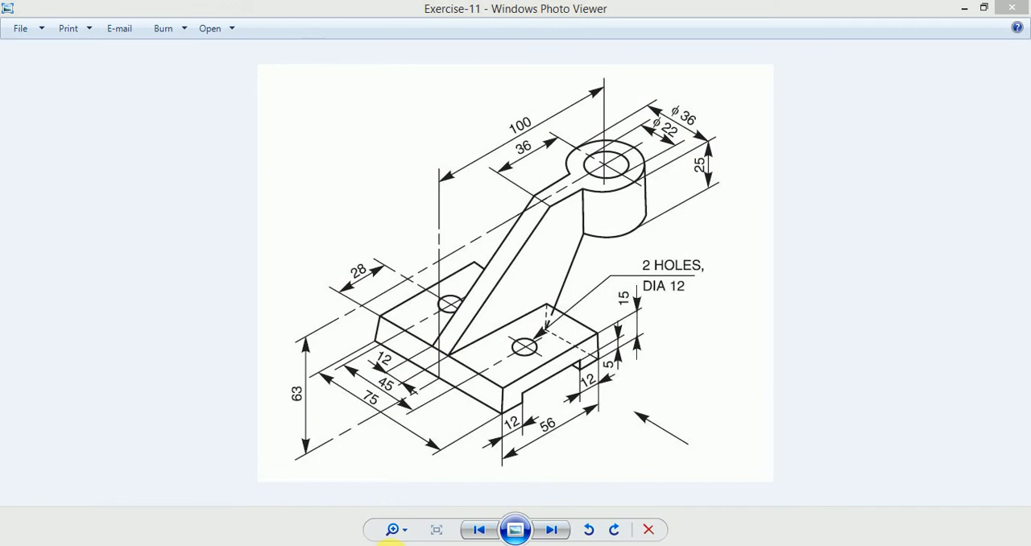
pyautogui.click(389, 545)
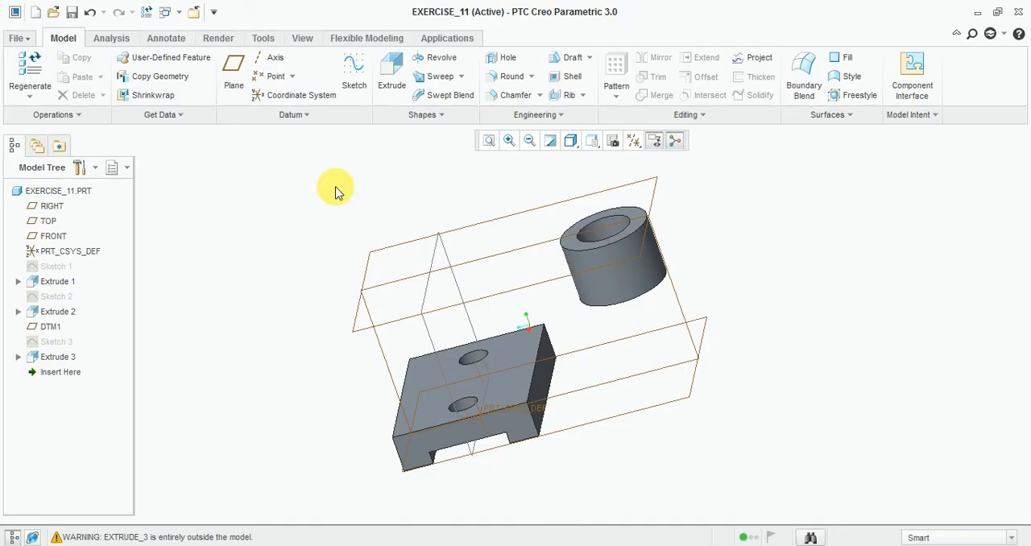
pyautogui.click(355, 79)
pyautogui.moveTo(333, 312)
pyautogui.mouseDown(button='middle')
pyautogui.moveTo(352, 301)
pyautogui.moveTo(347, 333)
pyautogui.mouseUp(button='middle')
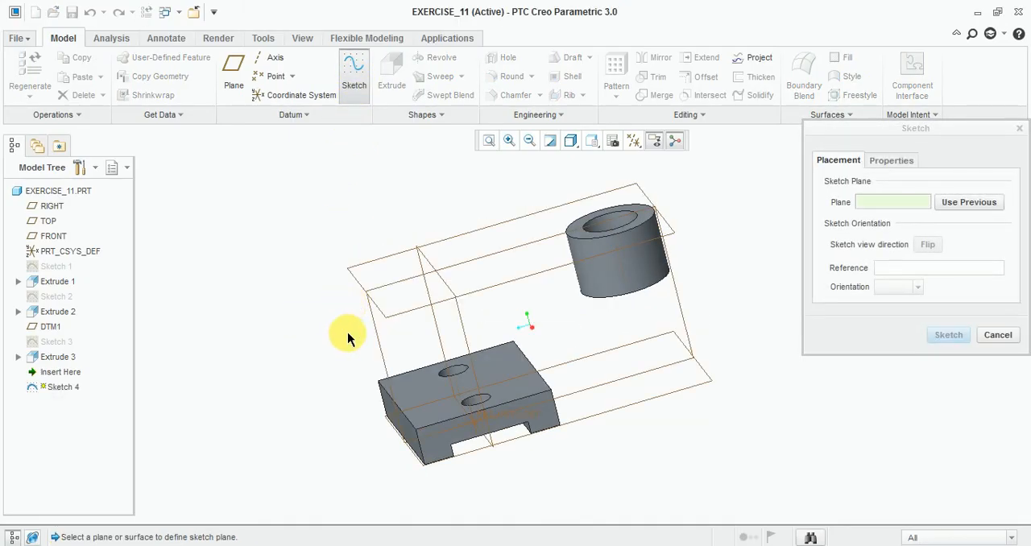
pyautogui.click(375, 348)
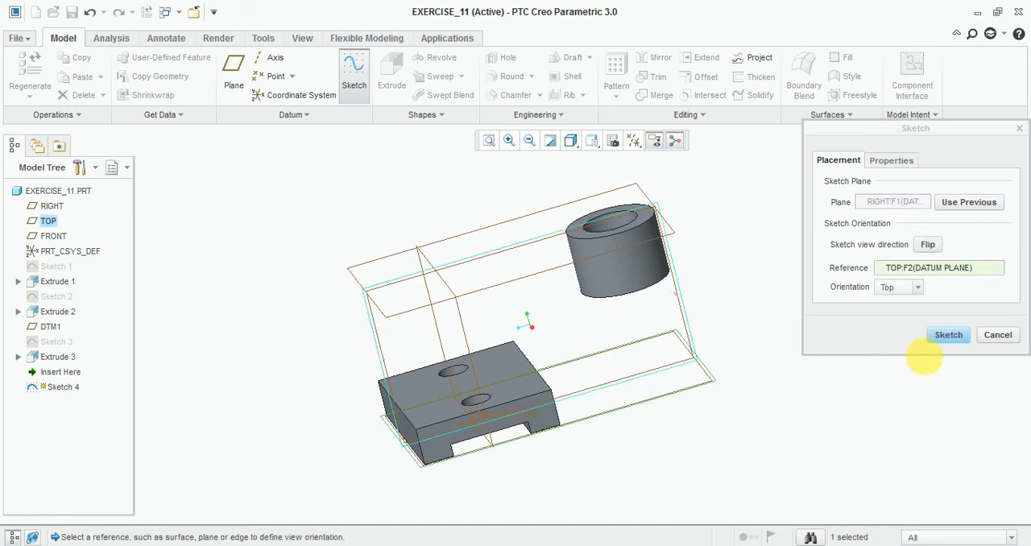
pyautogui.click(950, 338)
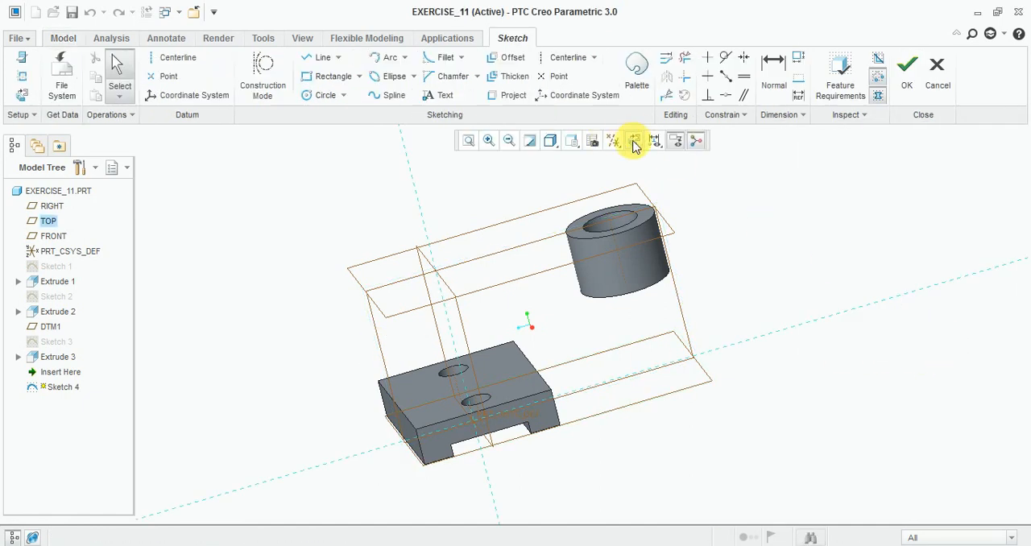
pyautogui.click(634, 141)
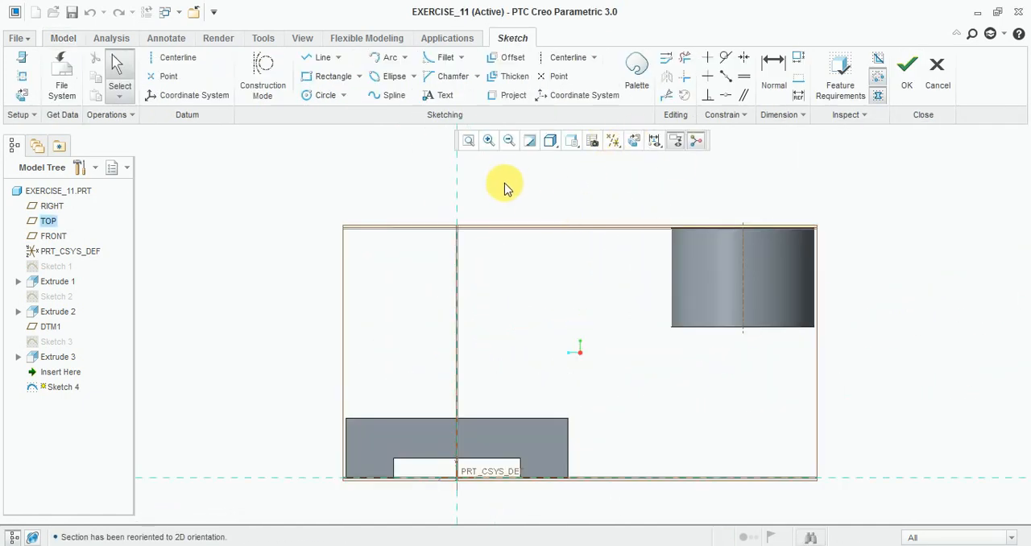
# Step: Sketch a horizontal line from the cylinder's upper near corner, continuing with a slanted line down to the base's far upper corner
pyautogui.click(320, 62)
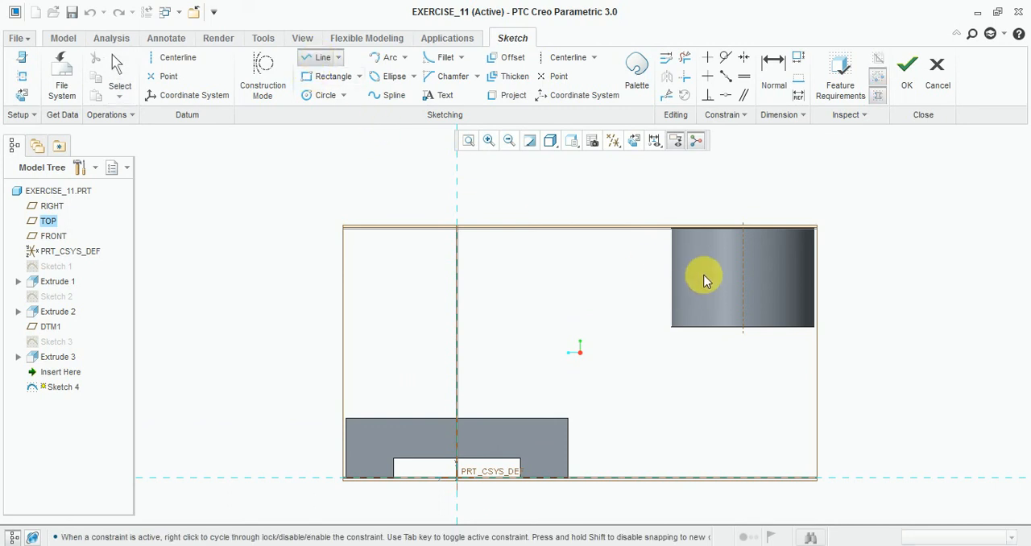
pyautogui.scroll(2, 676, 227)
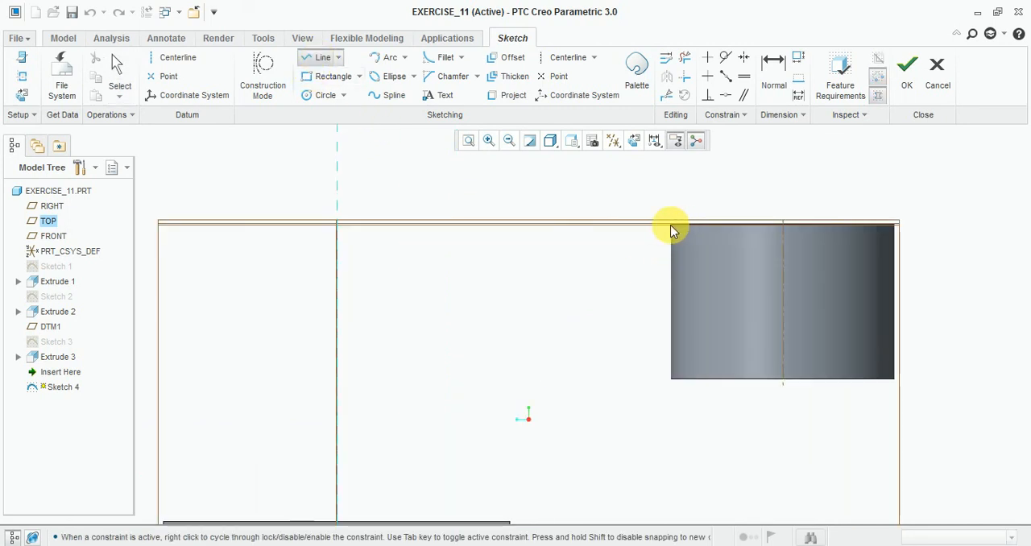
pyautogui.click(672, 227)
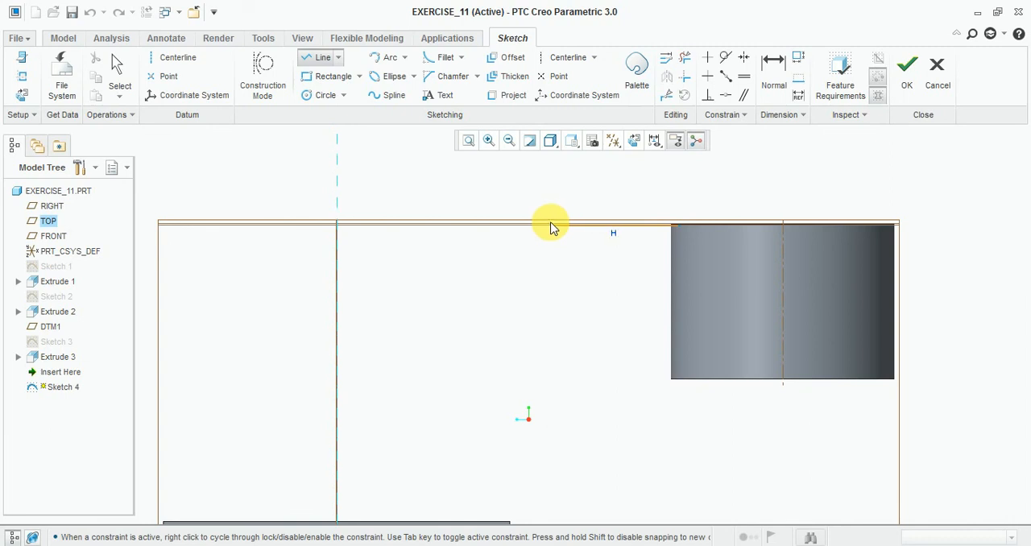
pyautogui.scroll(-3, 538, 215)
pyautogui.scroll(5, 380, 341)
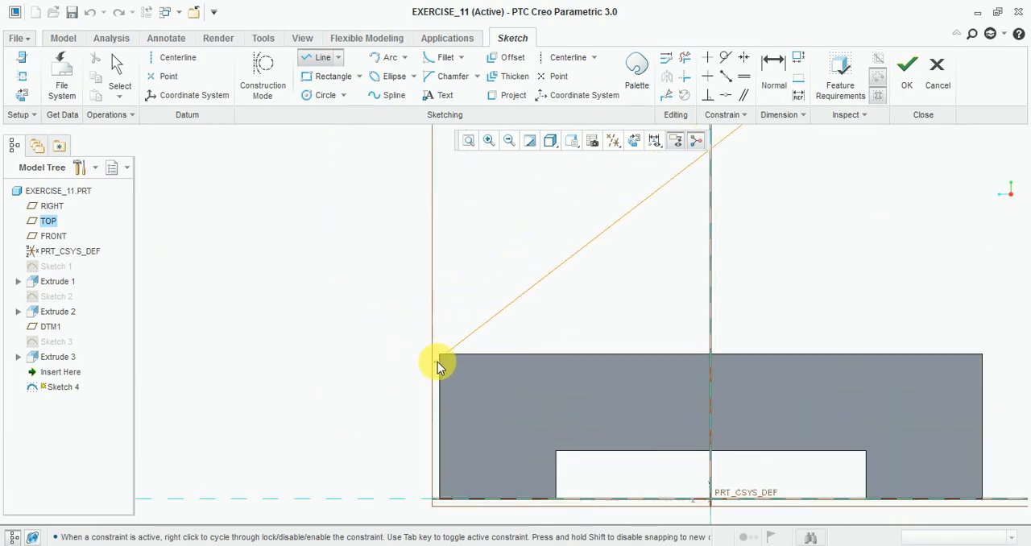
pyautogui.scroll(-3, 436, 358)
pyautogui.scroll(3, 729, 385)
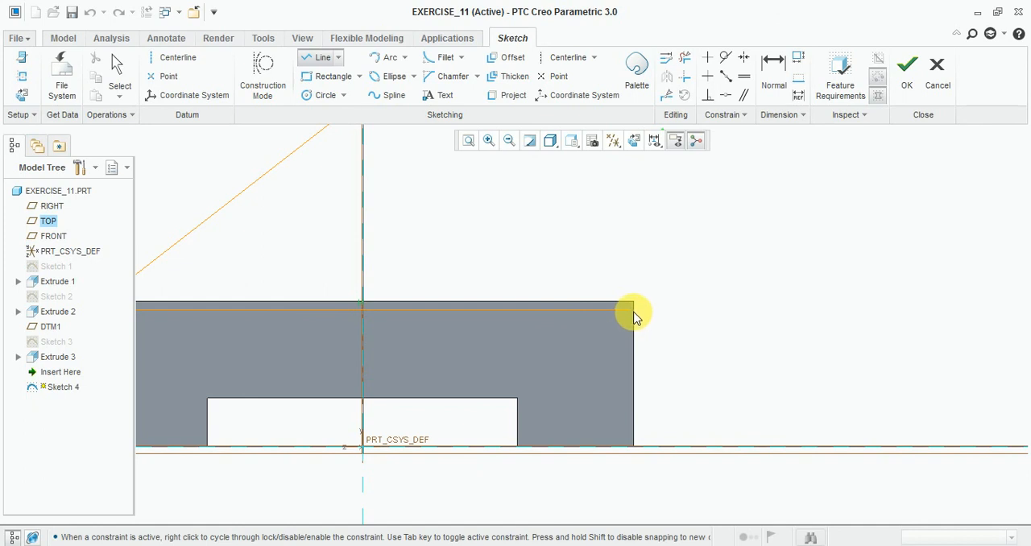
# Step: Continue the web outline across the base's top, down its cylinder-side edge, and up at a slant to the cylinder's lower corner
pyautogui.click(633, 310)
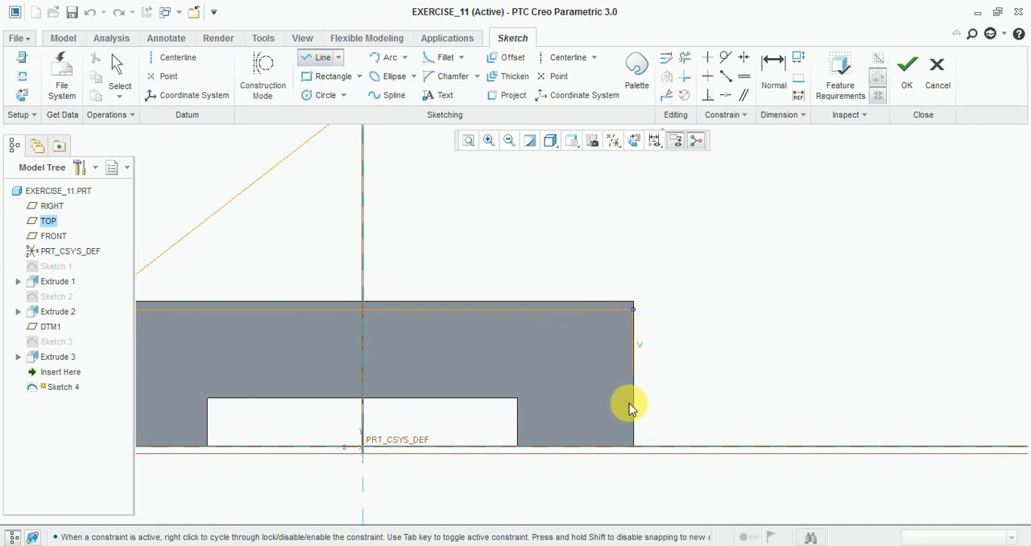
pyautogui.click(634, 448)
pyautogui.scroll(-3, 564, 465)
pyautogui.scroll(3, 658, 323)
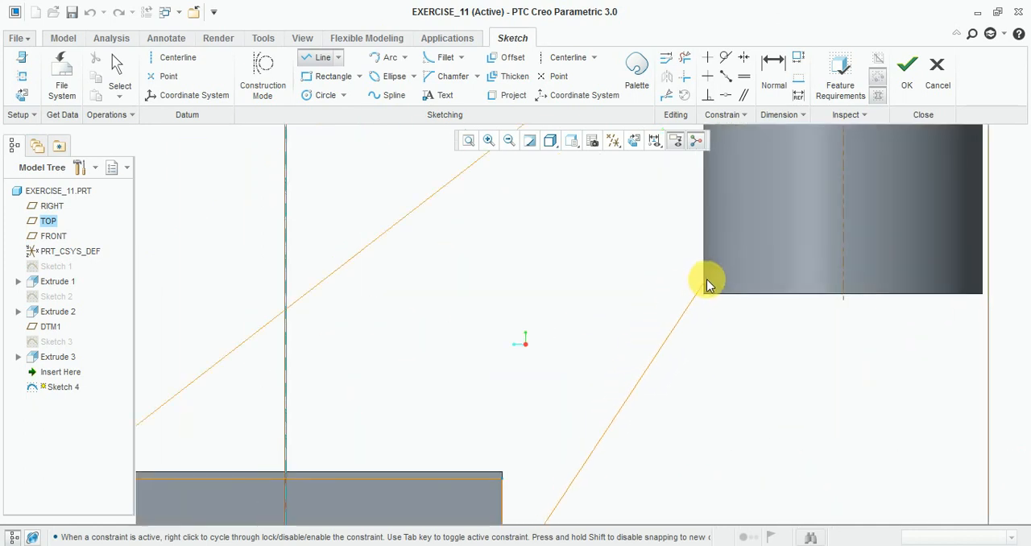
pyautogui.click(707, 279)
pyautogui.scroll(-3, 665, 338)
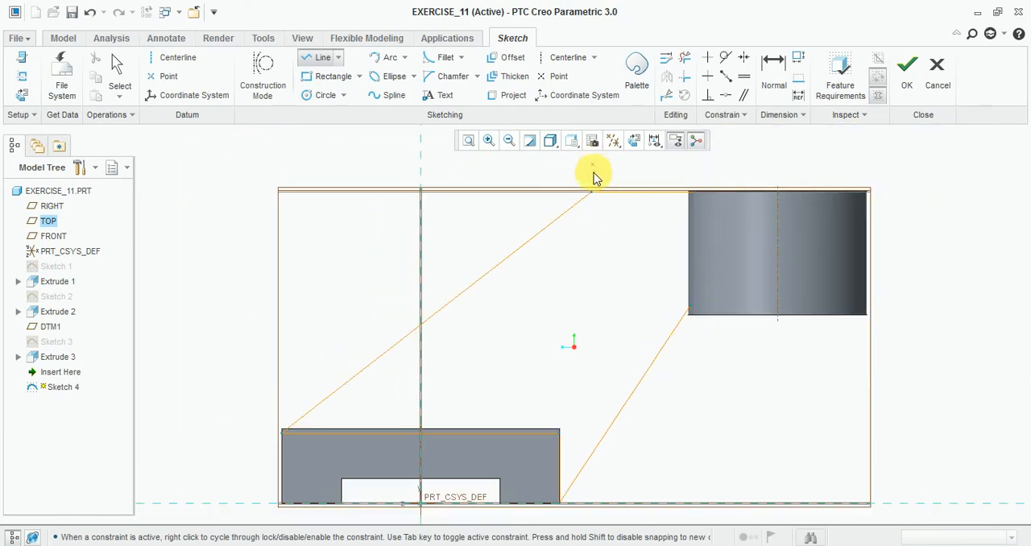
# Step: Draw a vertical line inside the cylinder from its top to just below its lower edge, to close the web outline
pyautogui.scroll(4, 695, 203)
pyautogui.click(742, 187)
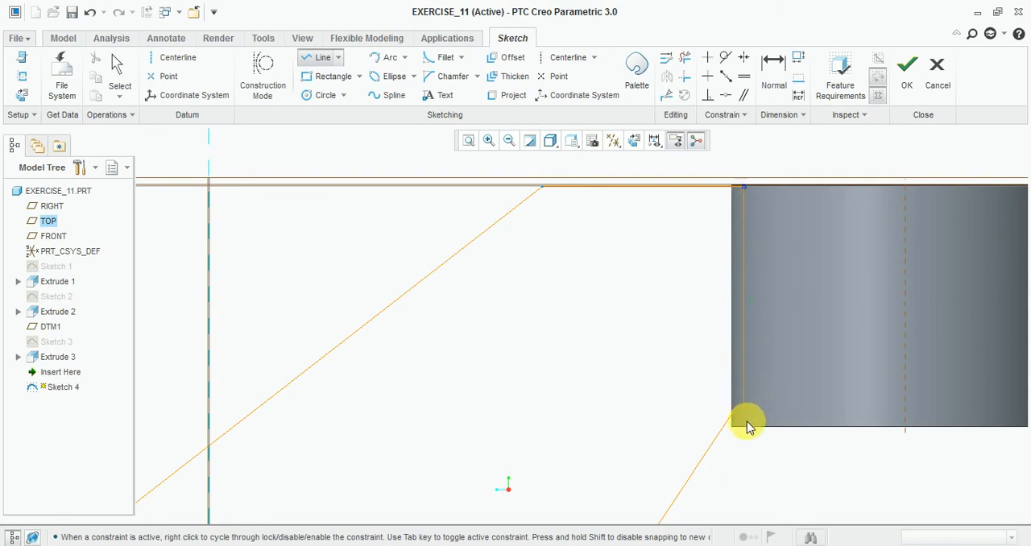
pyautogui.click(750, 446)
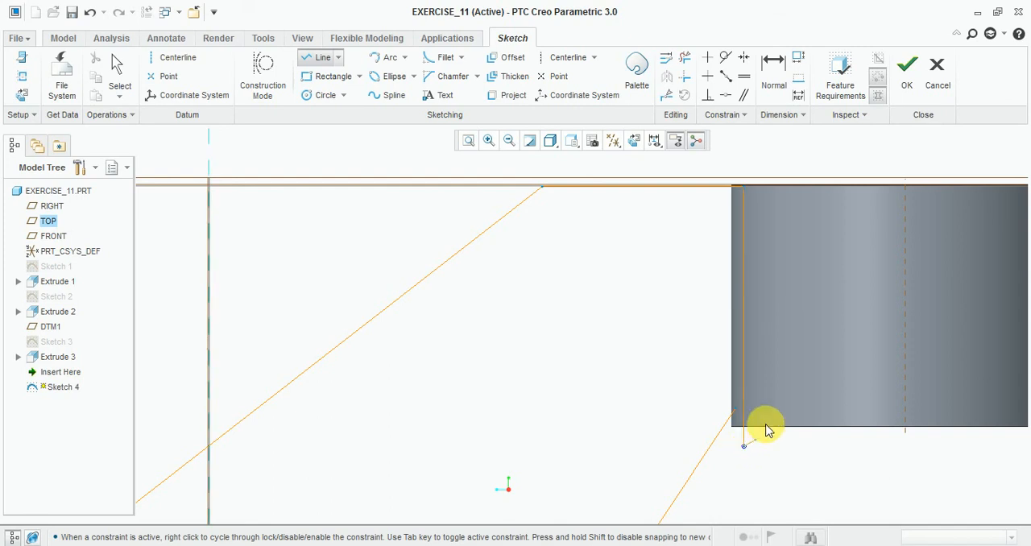
# Step: Try to join the vertical line inside the cylinder to the open end of the slanted line
pyautogui.click(664, 62)
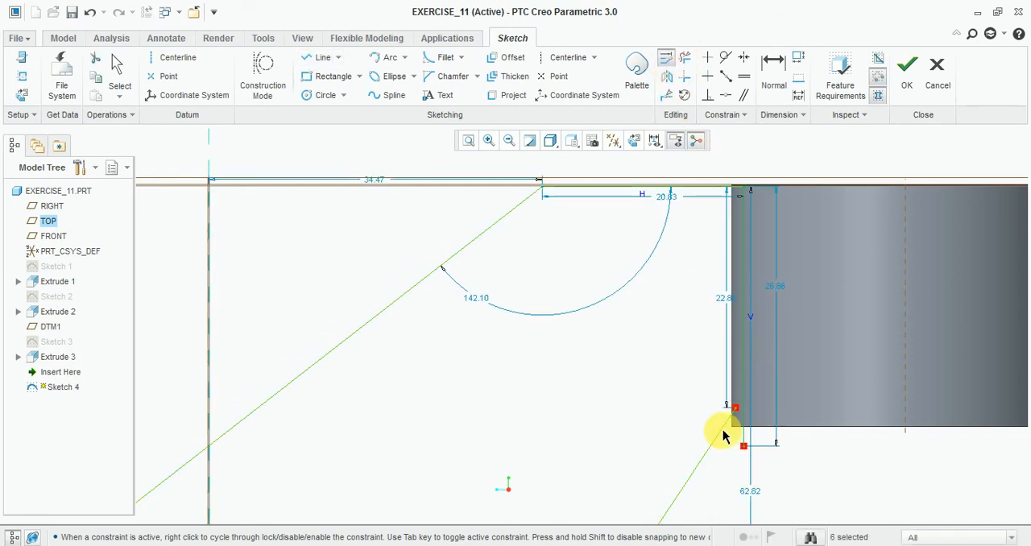
pyautogui.scroll(-2, 743, 415)
pyautogui.middleClick(743, 396)
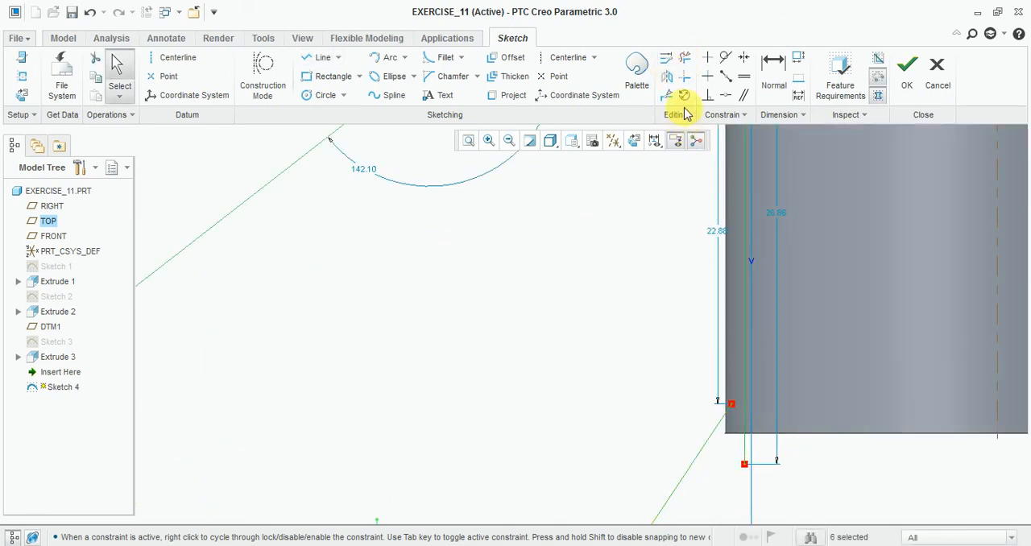
pyautogui.click(665, 59)
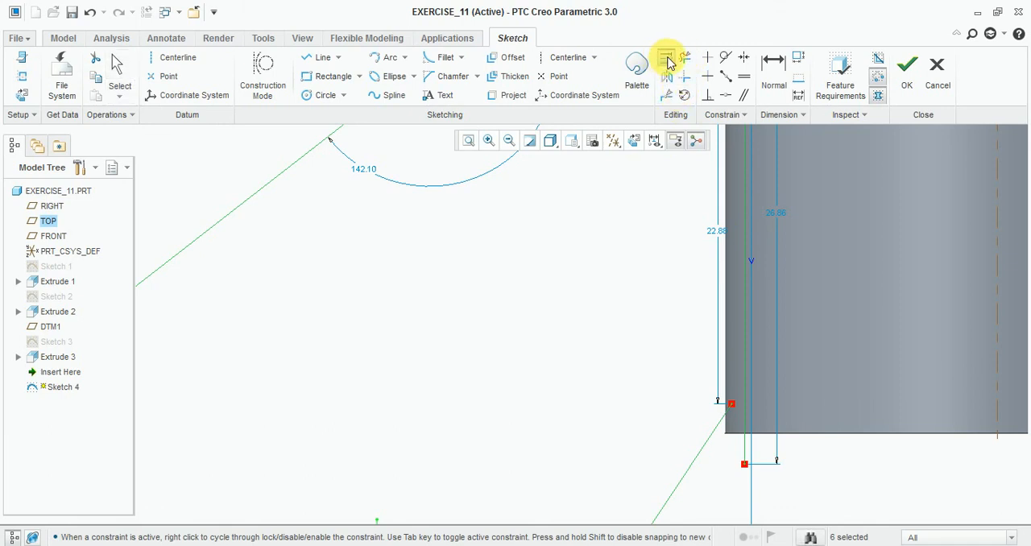
pyautogui.click(745, 396)
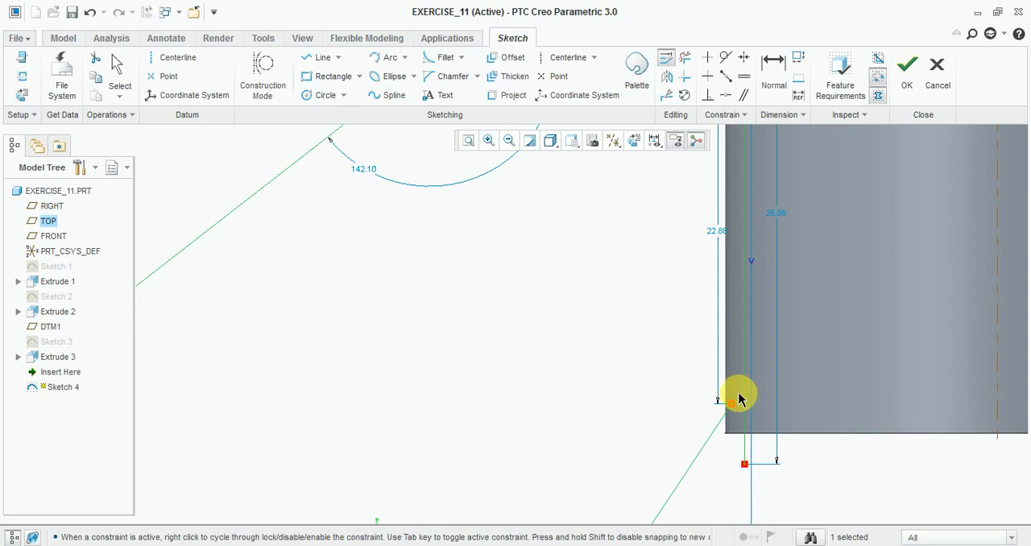
pyautogui.press('Escape')
pyautogui.press('Escape')
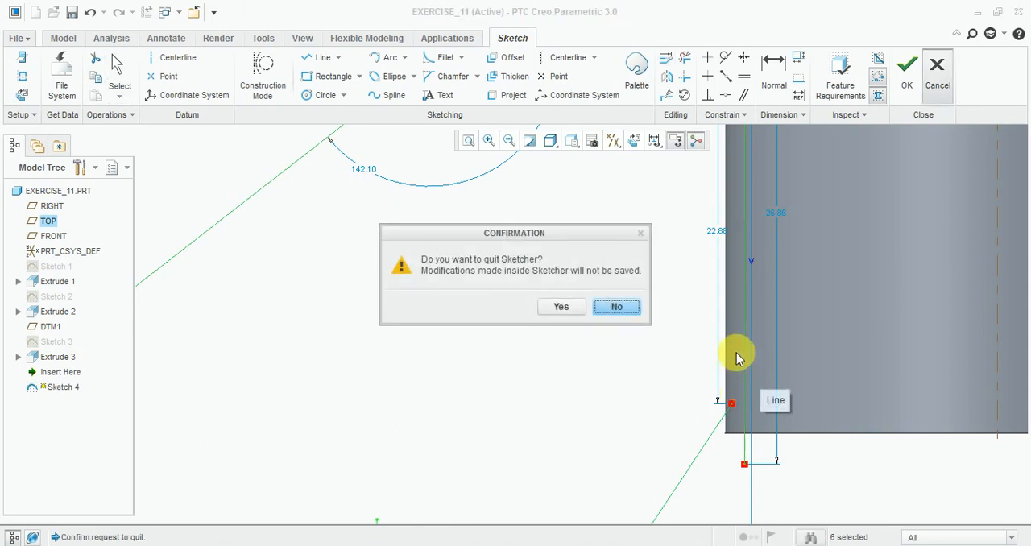
pyautogui.click(628, 310)
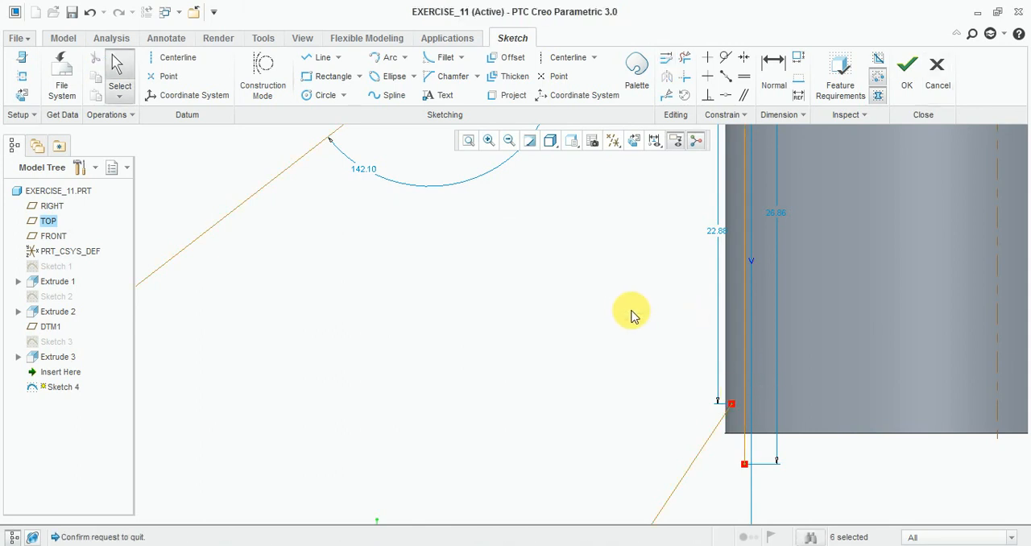
pyautogui.click(667, 61)
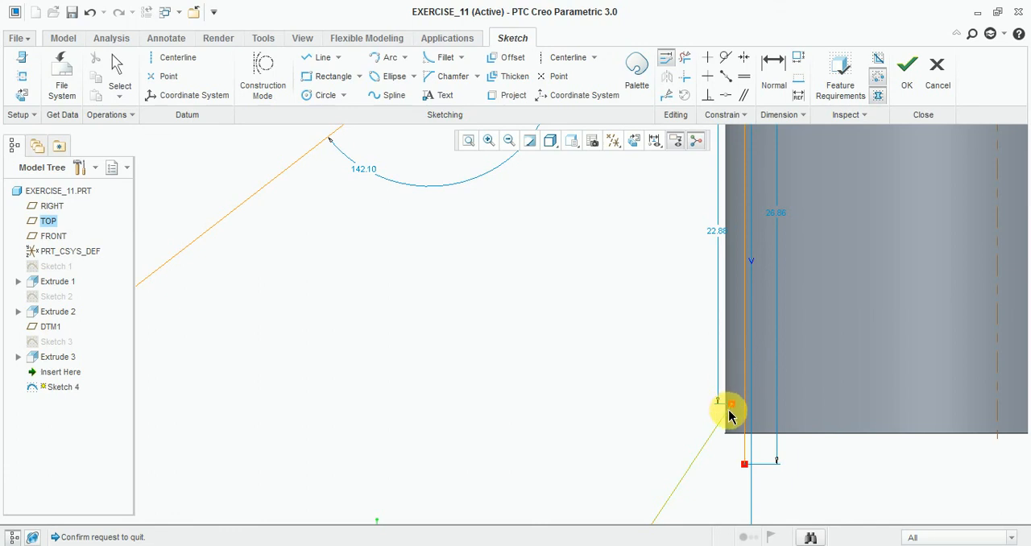
pyautogui.click(729, 411)
pyautogui.click(746, 406)
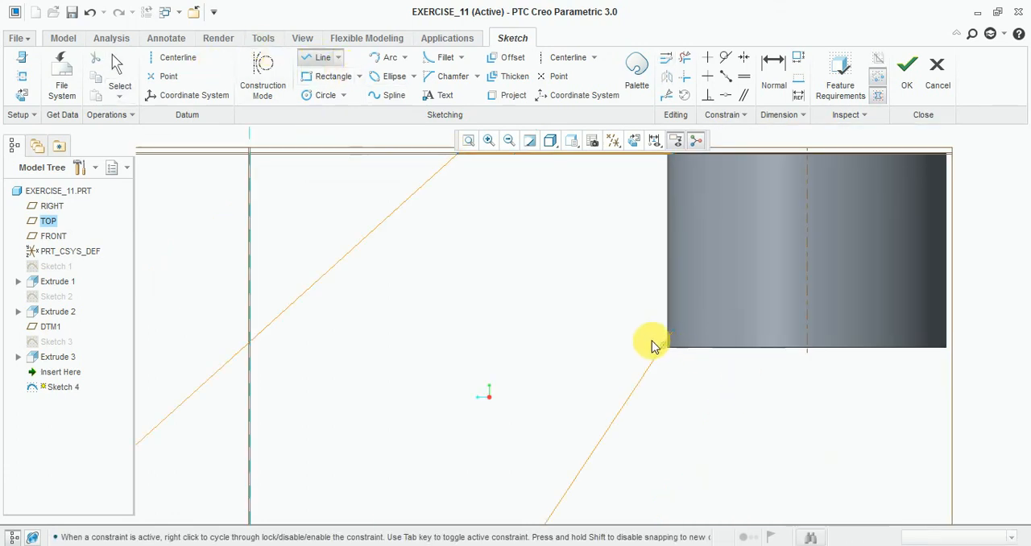
# Step: Close the web outline with a vertical line from the slanted line's upper end to the top line's end at the cylinder
pyautogui.click(674, 331)
pyautogui.scroll(3, 624, 449)
pyautogui.scroll(-4, 637, 327)
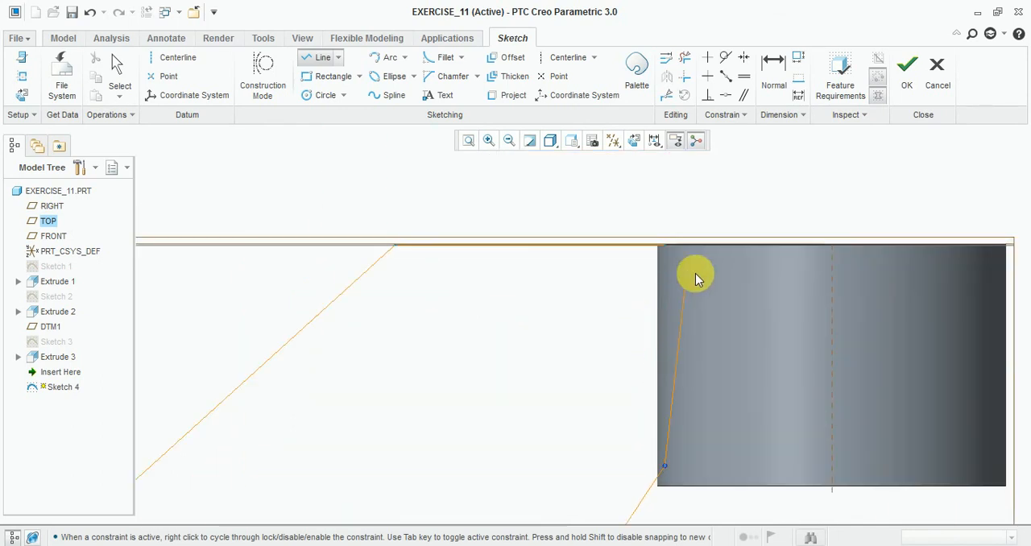
pyautogui.click(666, 245)
pyautogui.middleClick(719, 207)
pyautogui.scroll(3, 591, 247)
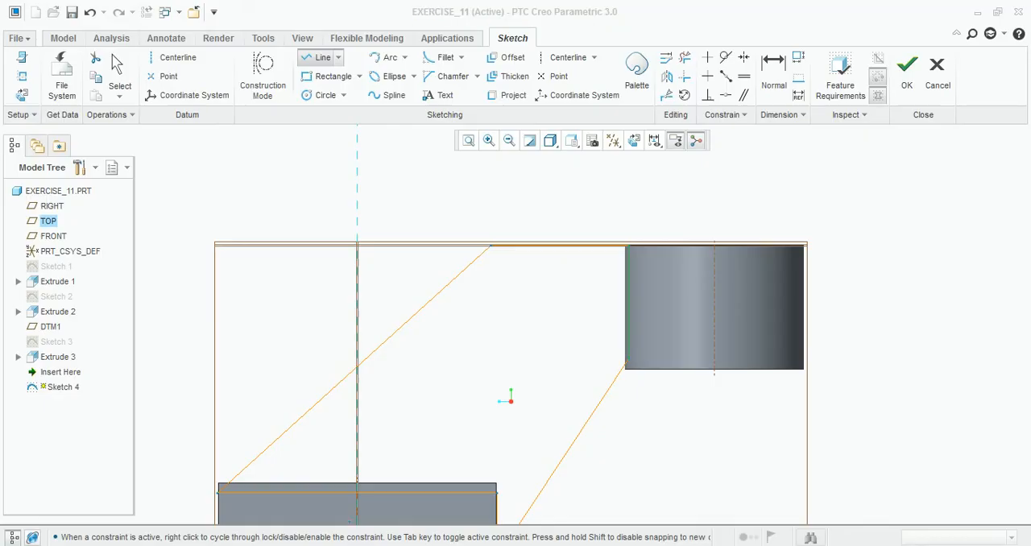
# Step: Dimension the web's upper slanted corner as 36 from the cylinder's axis, taking the value from the reference drawing
pyautogui.hotkey('alt', 'Tab')
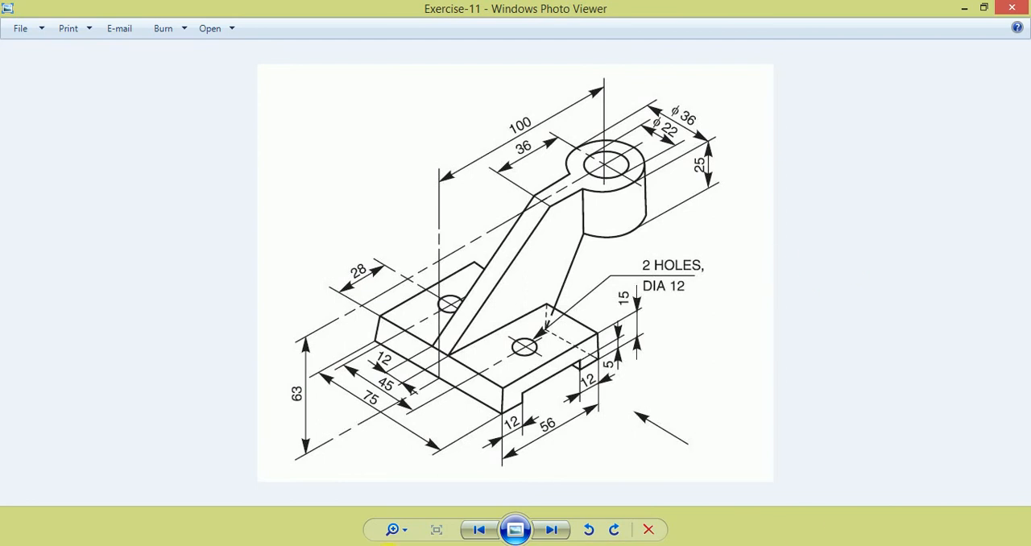
pyautogui.click(456, 543)
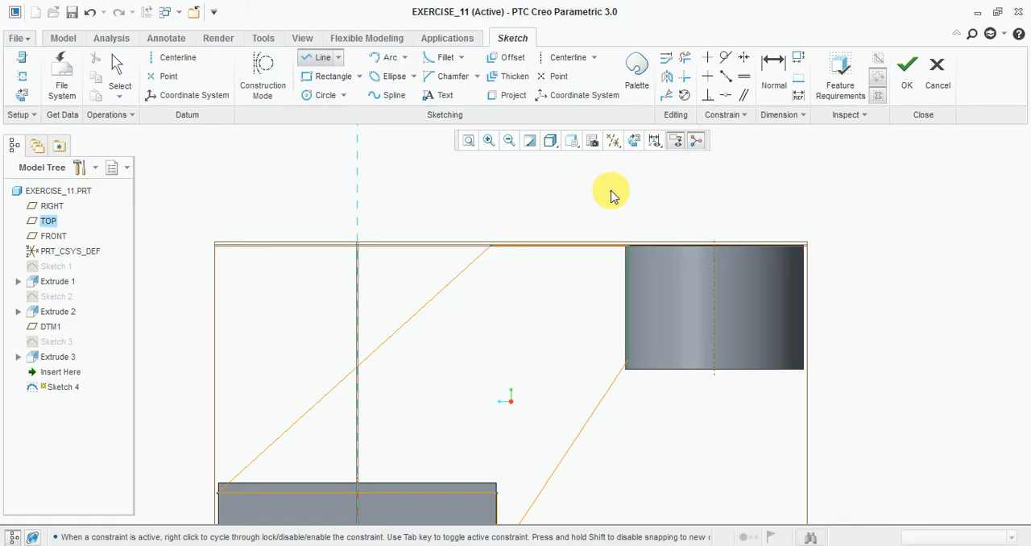
pyautogui.click(785, 87)
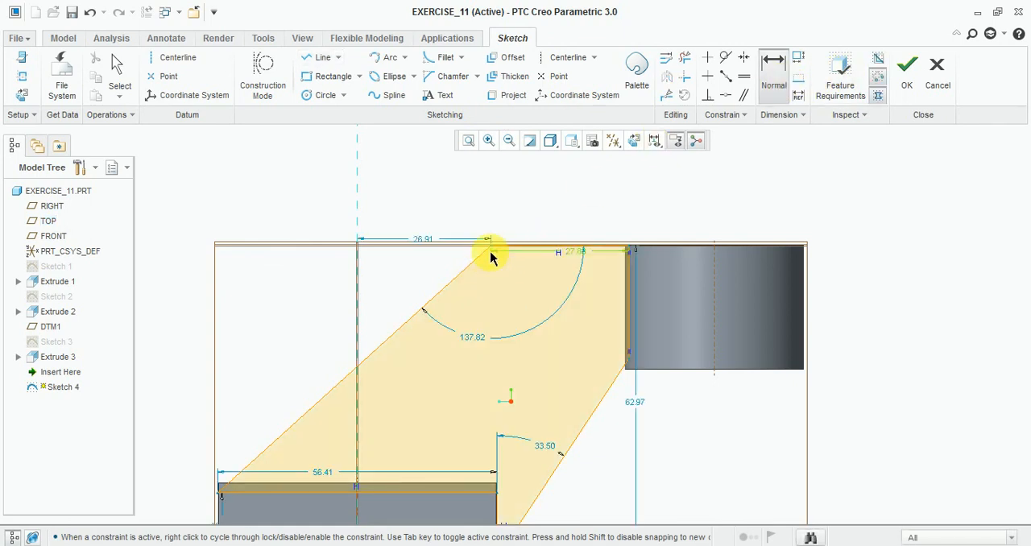
pyautogui.click(716, 278)
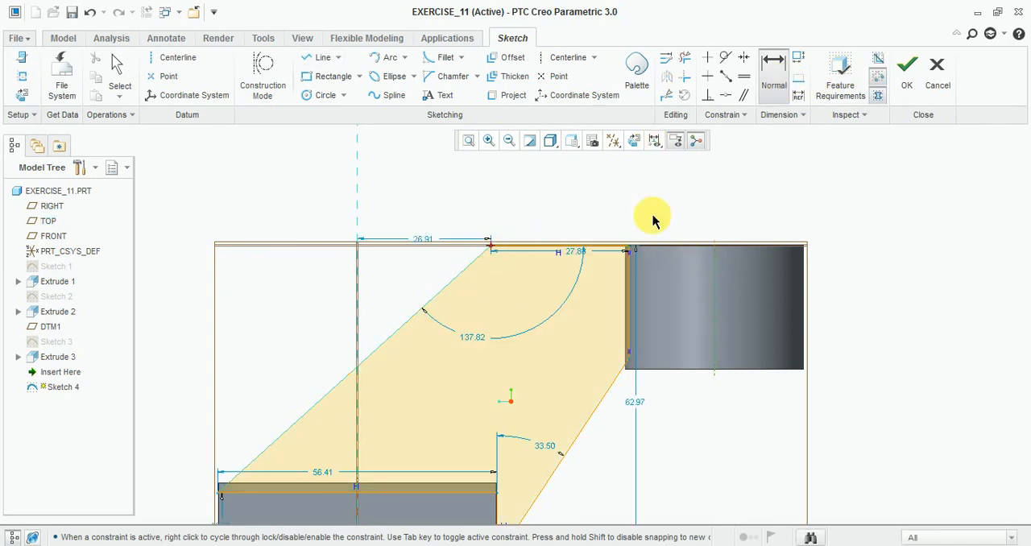
pyautogui.middleClick(608, 185)
pyautogui.write('38')
pyautogui.press('Return')
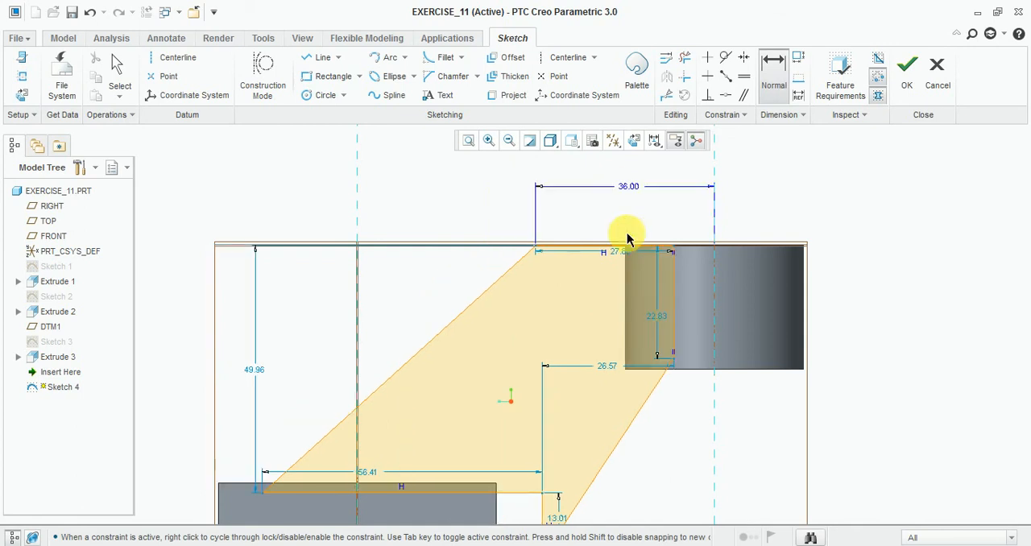
# Step: Make the web's lower left corner coincident with the base's left edge and its horizontal line coincident with the base's top edge
pyautogui.scroll(-1, 283, 460)
pyautogui.scroll(5, 442, 423)
pyautogui.click(439, 424)
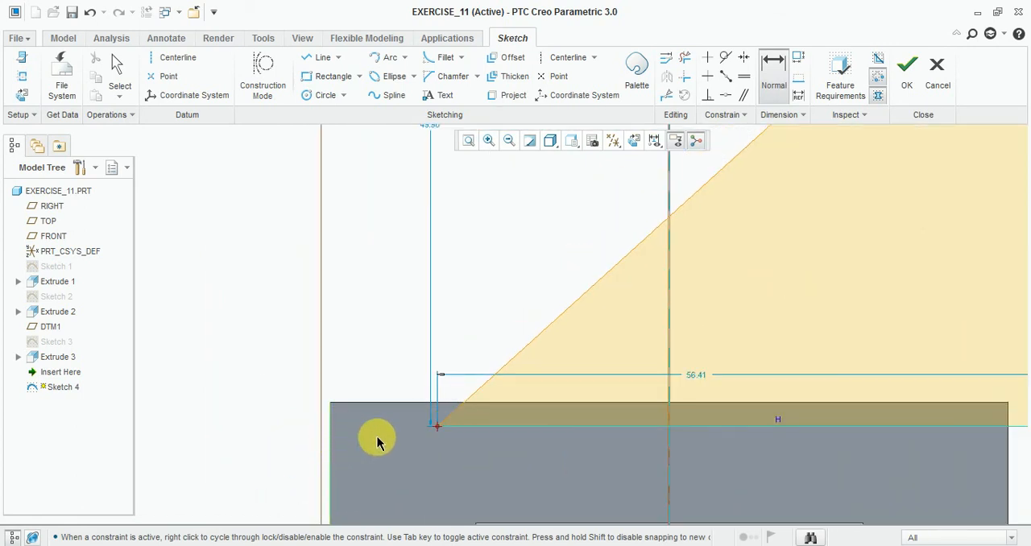
pyautogui.click(725, 97)
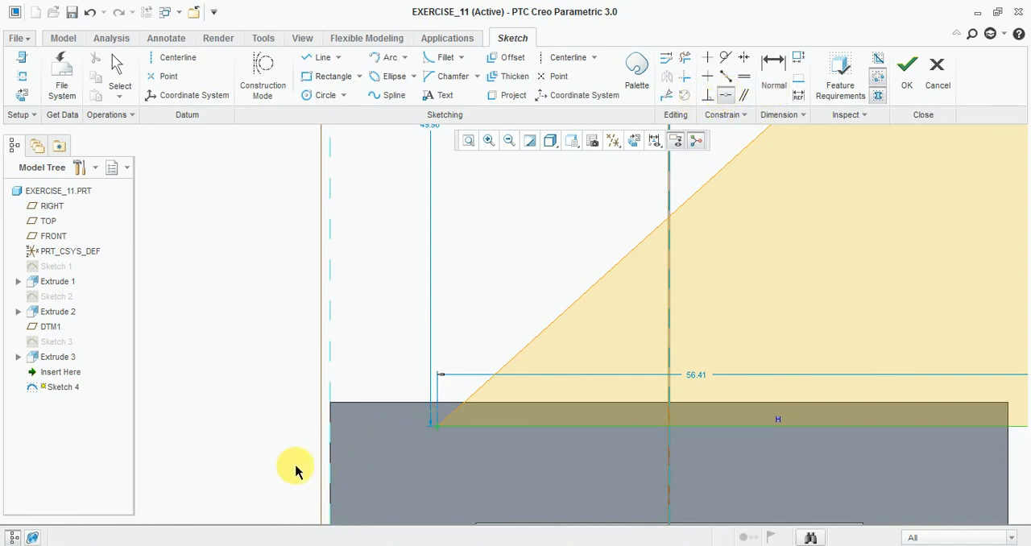
pyautogui.click(331, 451)
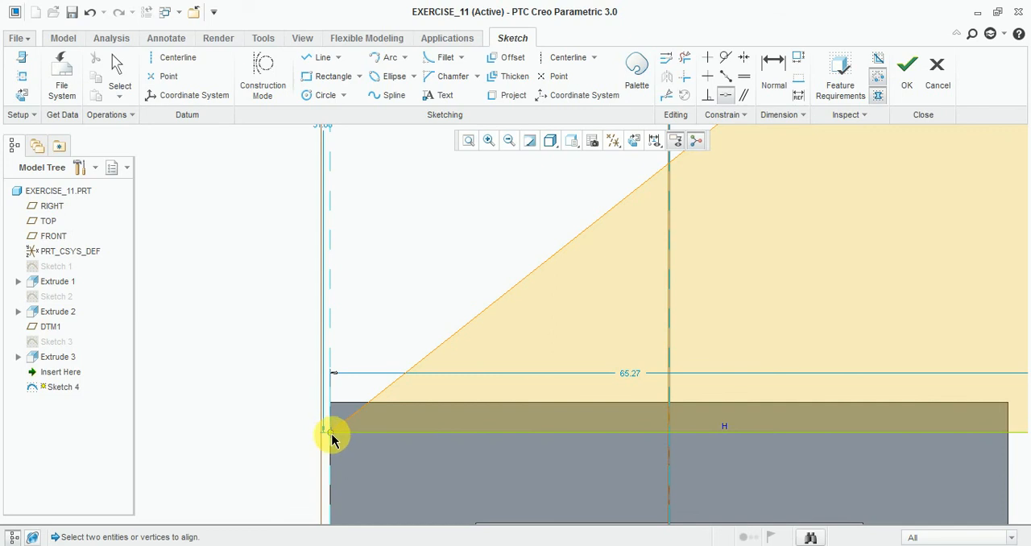
pyautogui.click(331, 434)
pyautogui.click(341, 402)
# Step: Make the web's short vertical line coincident with the right edge of the base
pyautogui.scroll(4, 257, 397)
pyautogui.scroll(-4, 506, 416)
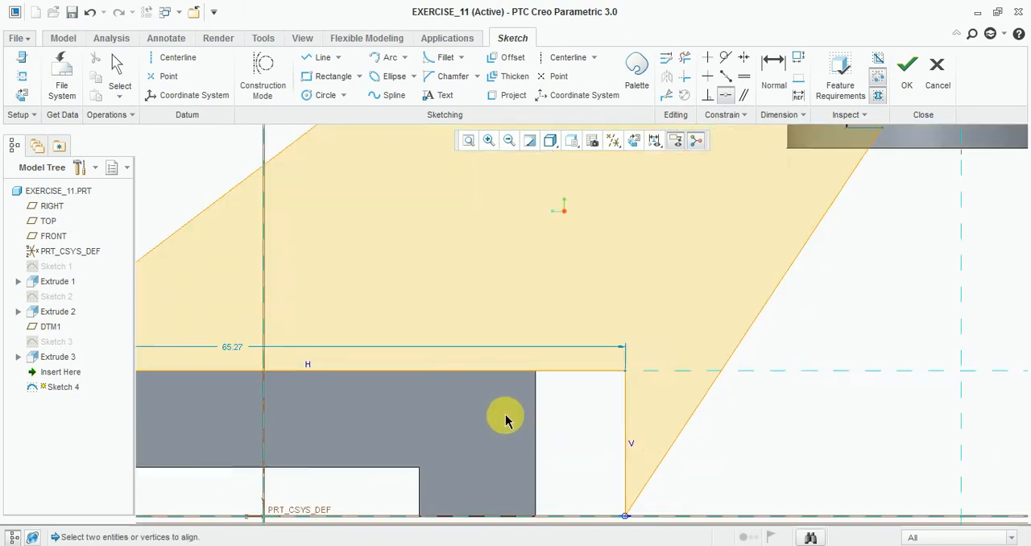
pyautogui.scroll(-2, 506, 415)
pyautogui.click(653, 408)
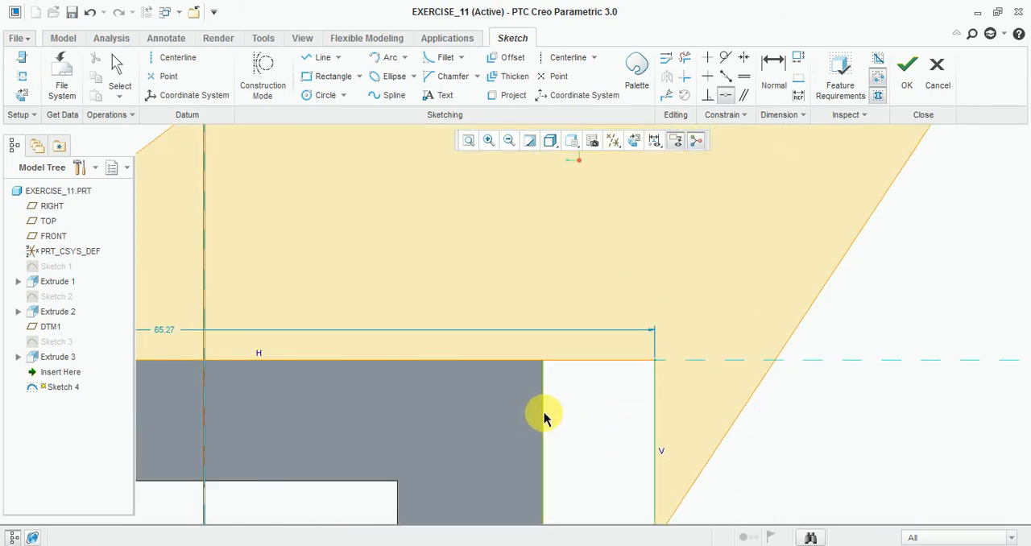
pyautogui.click(544, 417)
# Step: Make the web's top horizontal line coincident with the cylinder's top edge
pyautogui.scroll(3, 527, 438)
pyautogui.scroll(2, 698, 357)
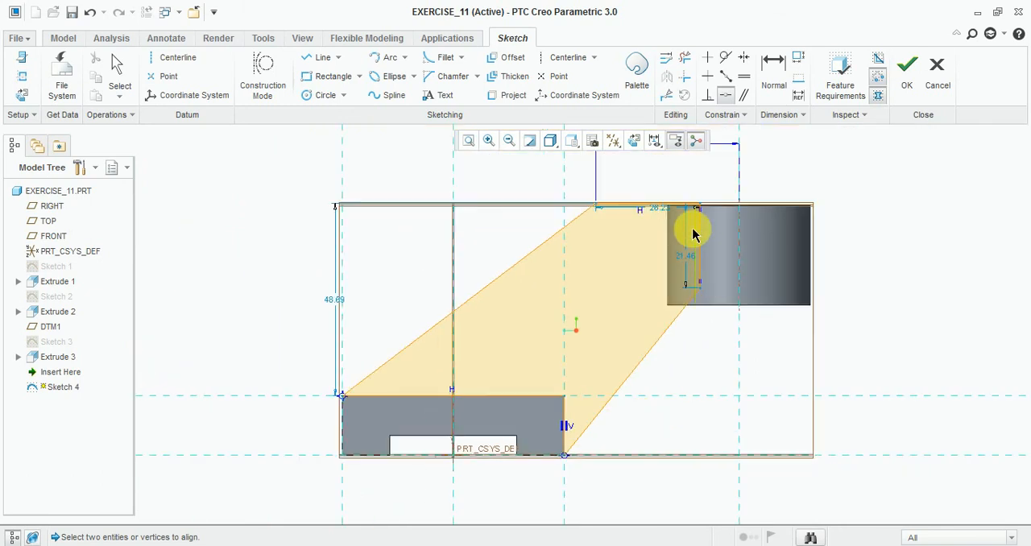
pyautogui.scroll(-4, 692, 234)
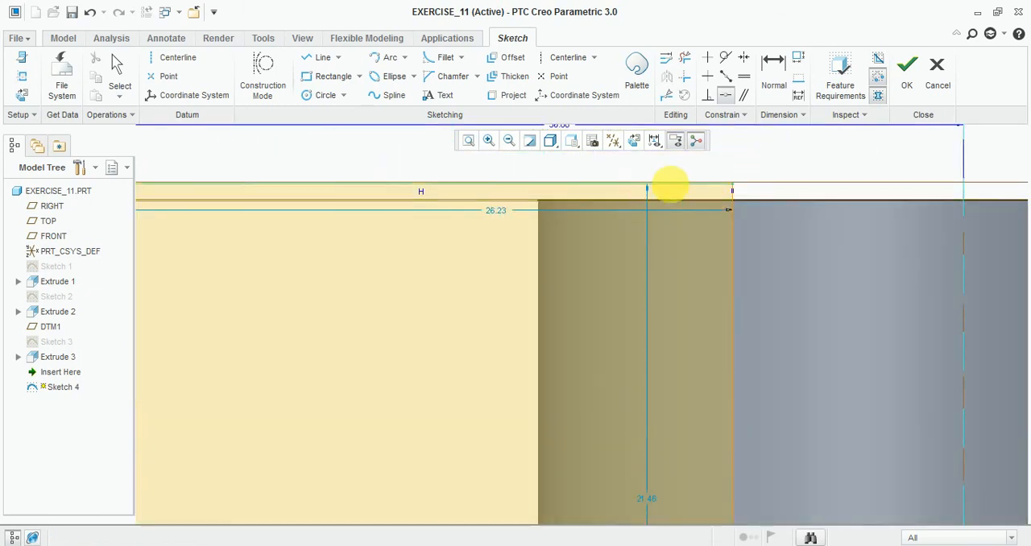
pyautogui.click(741, 201)
pyautogui.scroll(3, 642, 180)
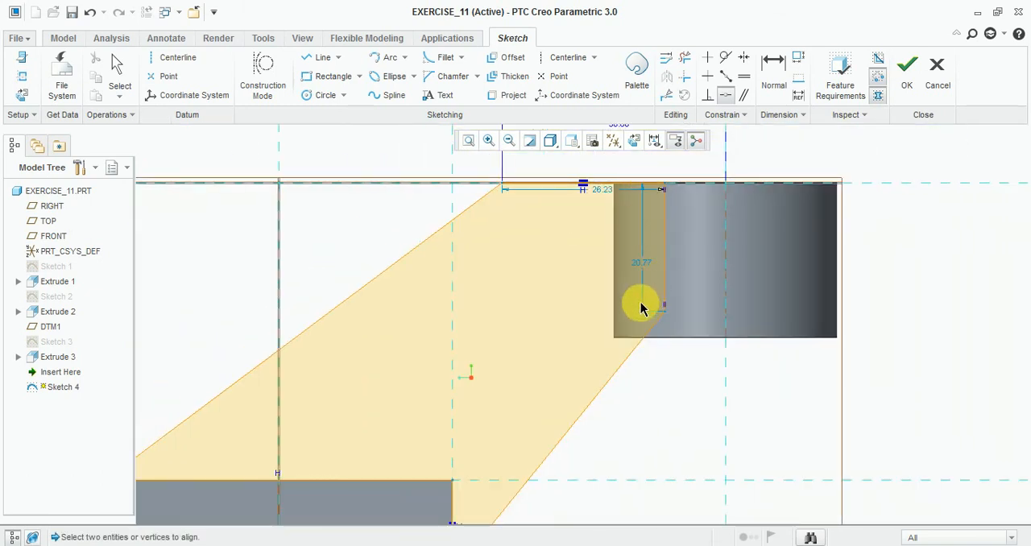
pyautogui.scroll(-2, 641, 308)
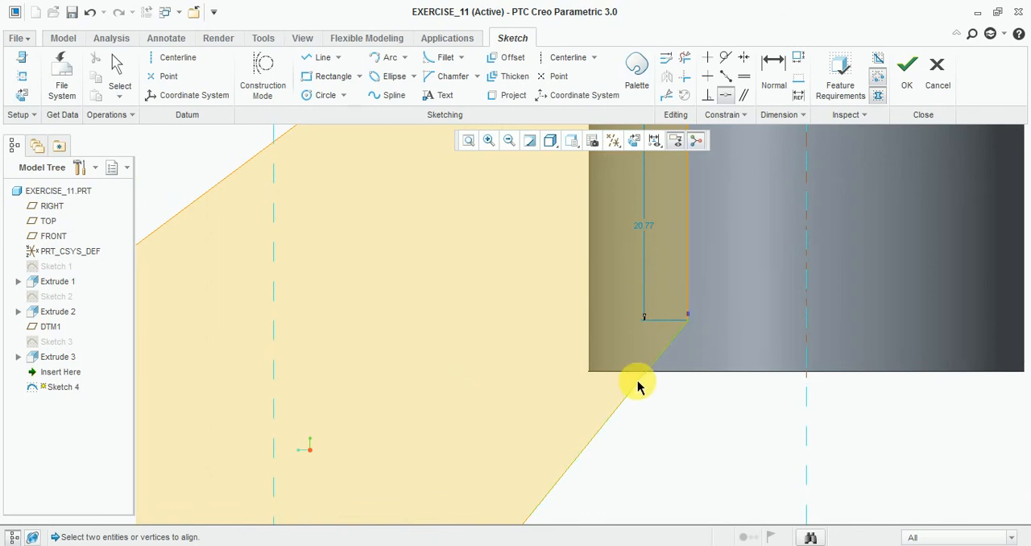
pyautogui.scroll(2, 596, 407)
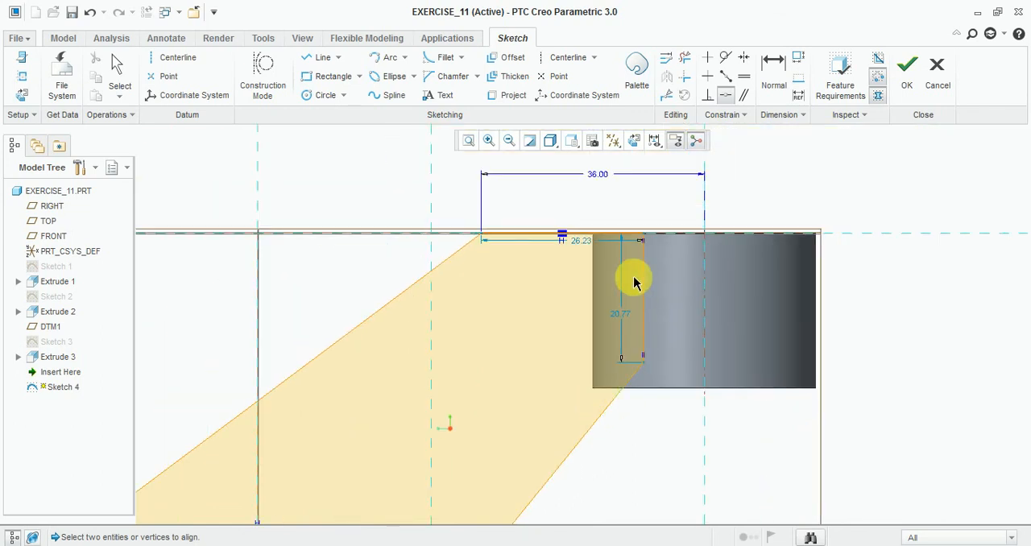
# Step: Set the length of the web sketch's short vertical line inside the cylinder to 22
pyautogui.scroll(-2, 633, 282)
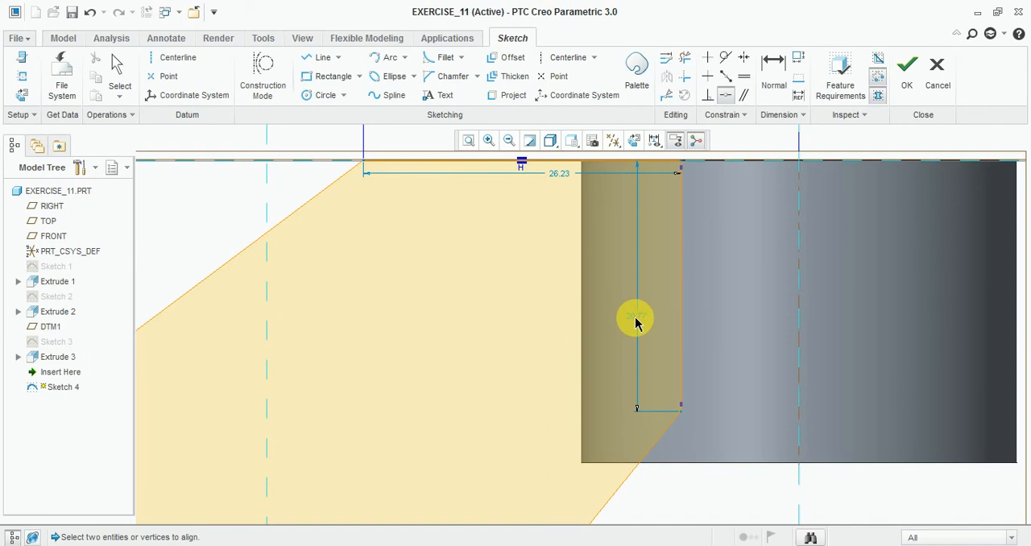
pyautogui.middleClick(635, 322)
pyautogui.doubleClick(636, 317)
pyautogui.write('22')
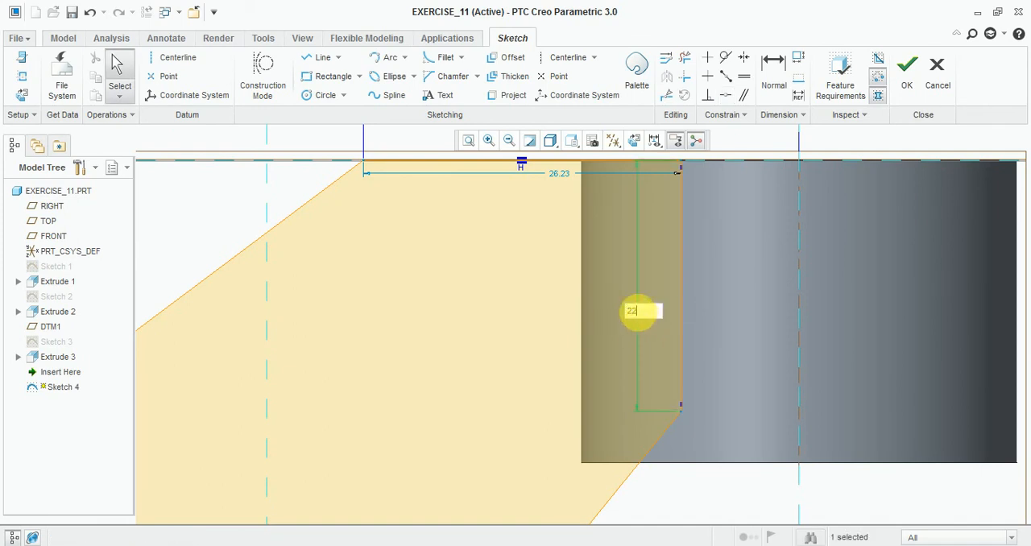
pyautogui.press('Return')
pyautogui.scroll(4, 656, 314)
pyautogui.scroll(-2, 639, 330)
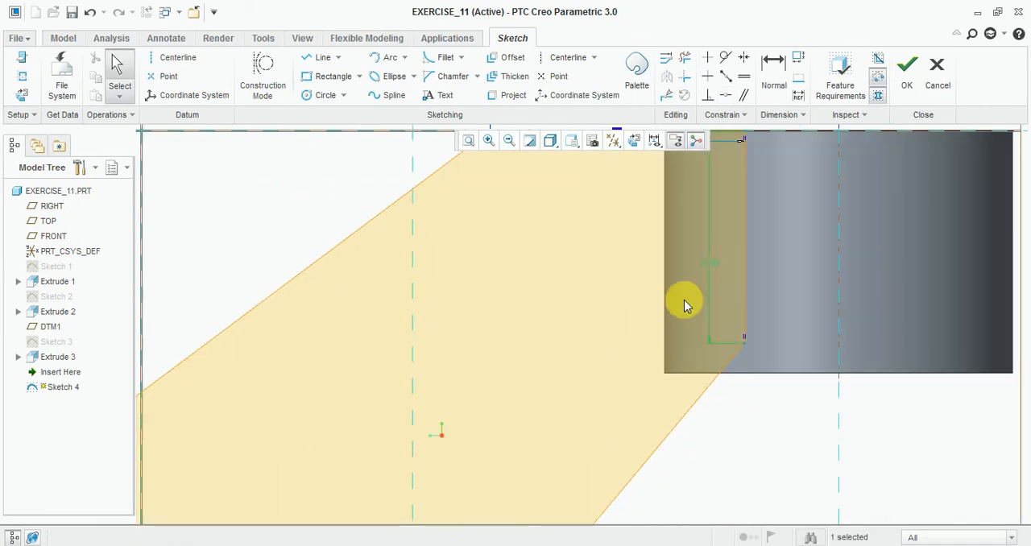
pyautogui.scroll(-2, 707, 263)
pyautogui.doubleClick(708, 260)
pyautogui.scroll(1, 604, 422)
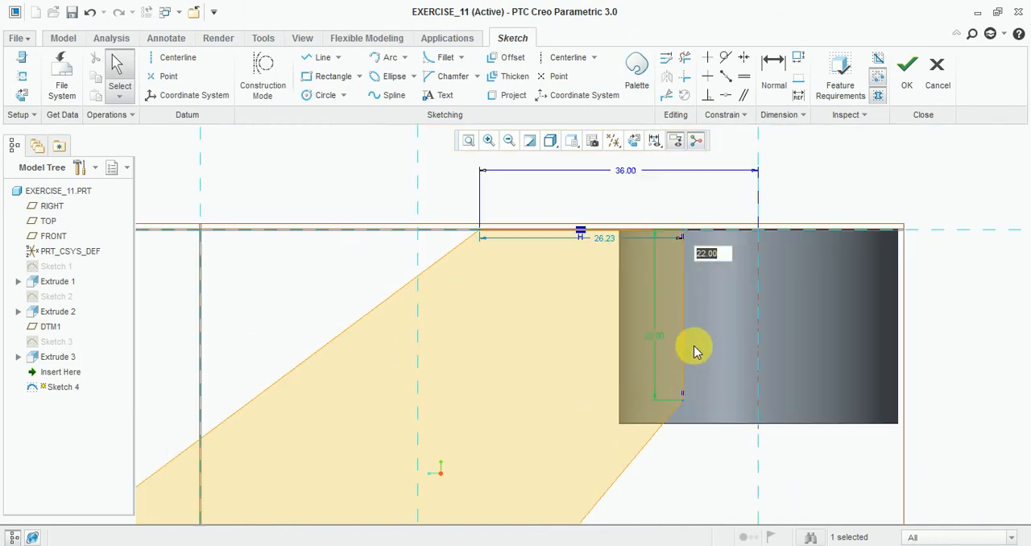
pyautogui.scroll(-2, 670, 326)
pyautogui.press('Escape')
pyautogui.click(605, 299)
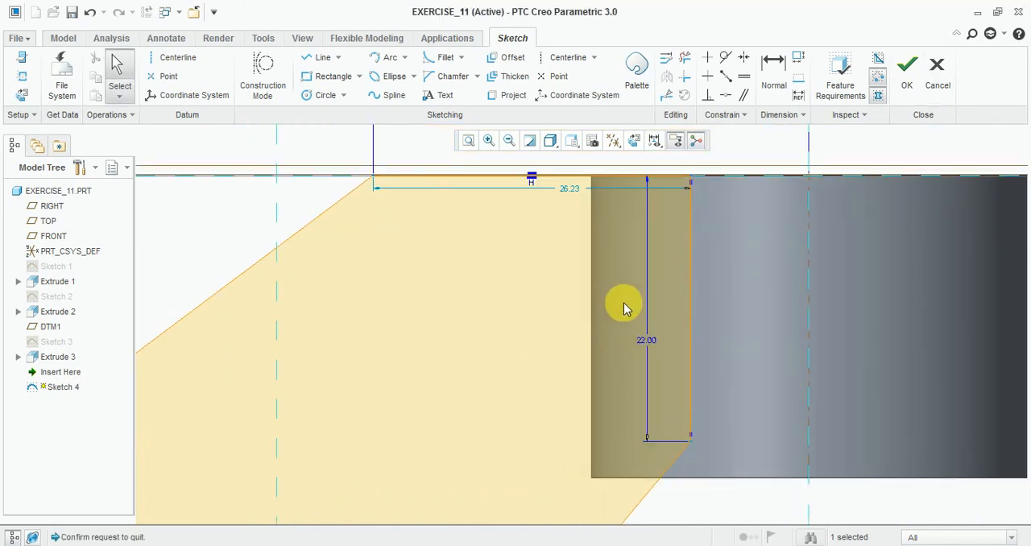
# Step: Try lengths of 25, 22 and 20 for the web sketch's top horizontal line
pyautogui.scroll(-1, 621, 330)
pyautogui.doubleClick(579, 221)
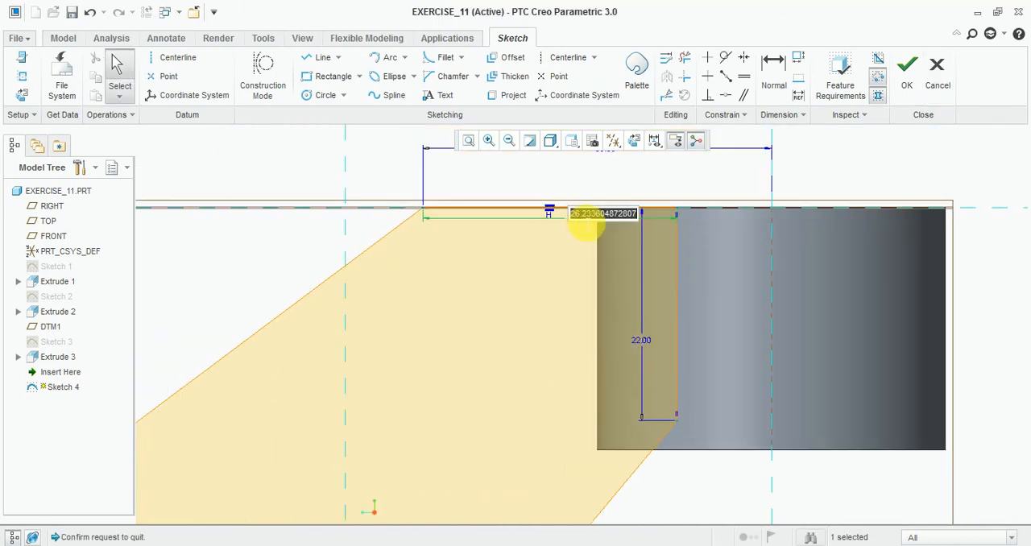
pyautogui.write('25')
pyautogui.press('Return')
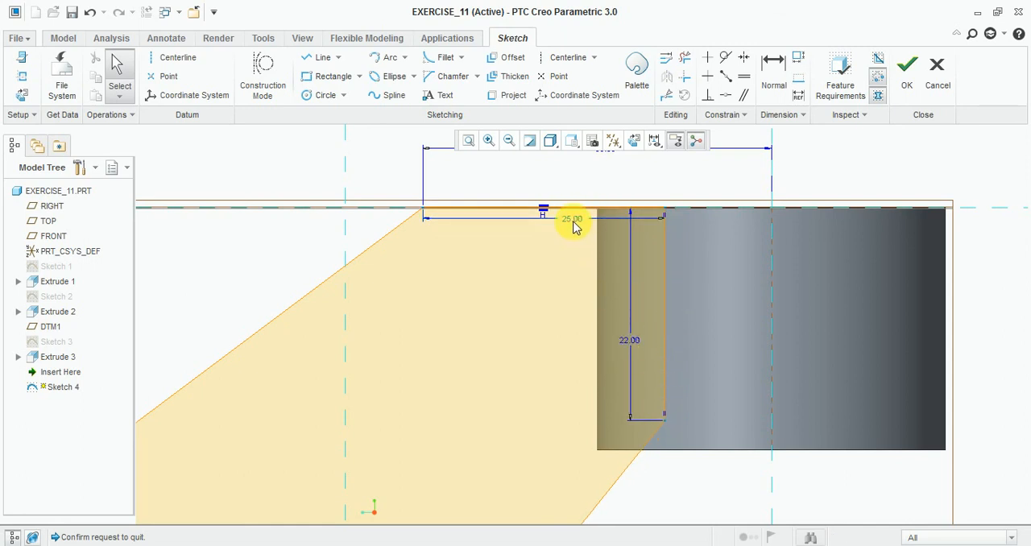
pyautogui.write('22')
pyautogui.press('Return')
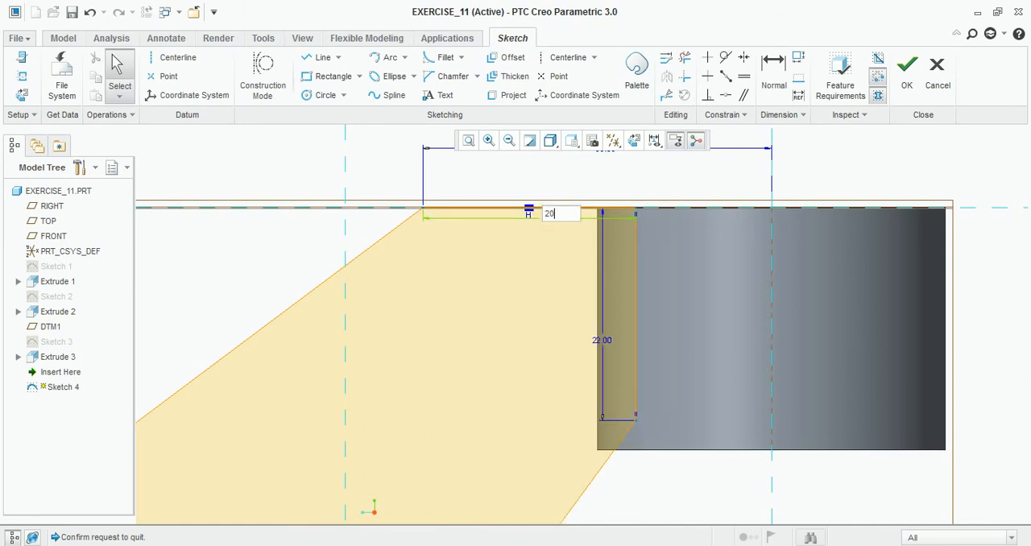
pyautogui.press('Return')
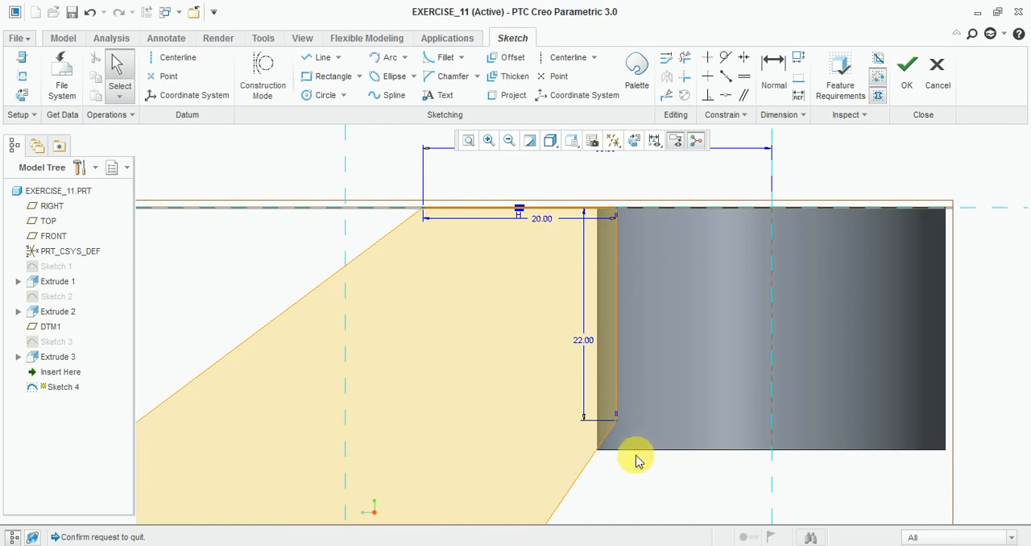
# Step: Set the web sketch's top horizontal line to 21 and finish the sketch
pyautogui.scroll(-2, 615, 446)
pyautogui.scroll(3, 611, 385)
pyautogui.scroll(-4, 604, 421)
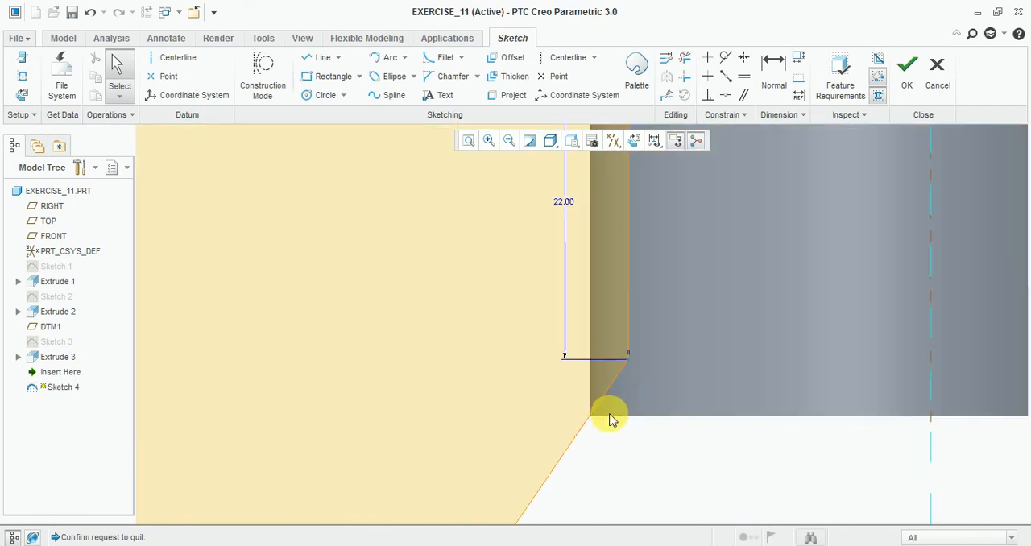
pyautogui.scroll(2, 612, 414)
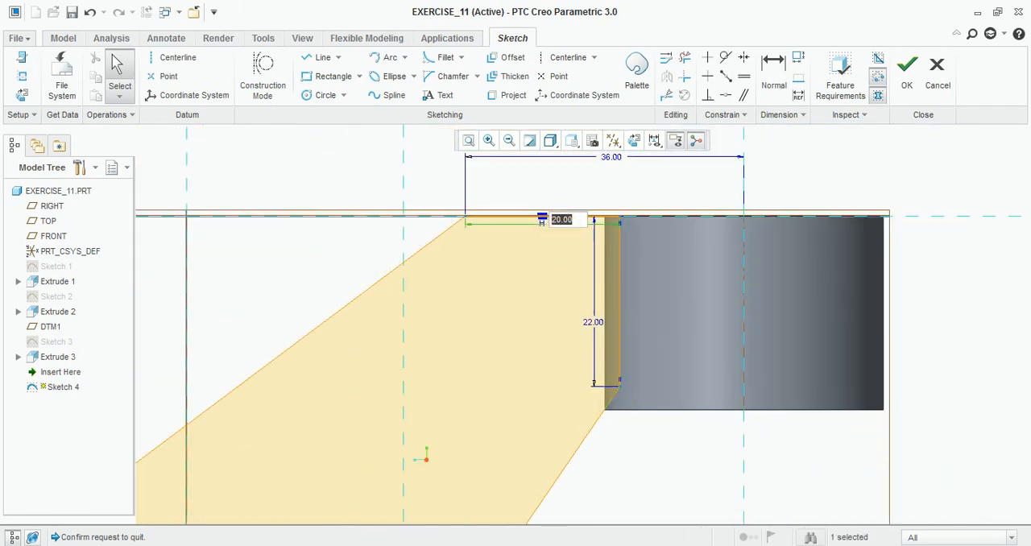
pyautogui.press('Return')
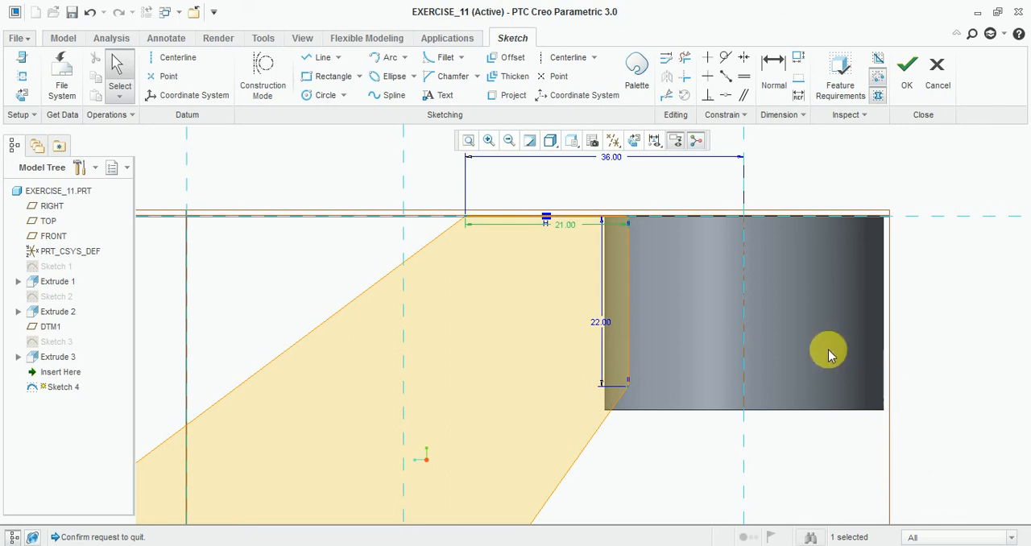
pyautogui.click(906, 89)
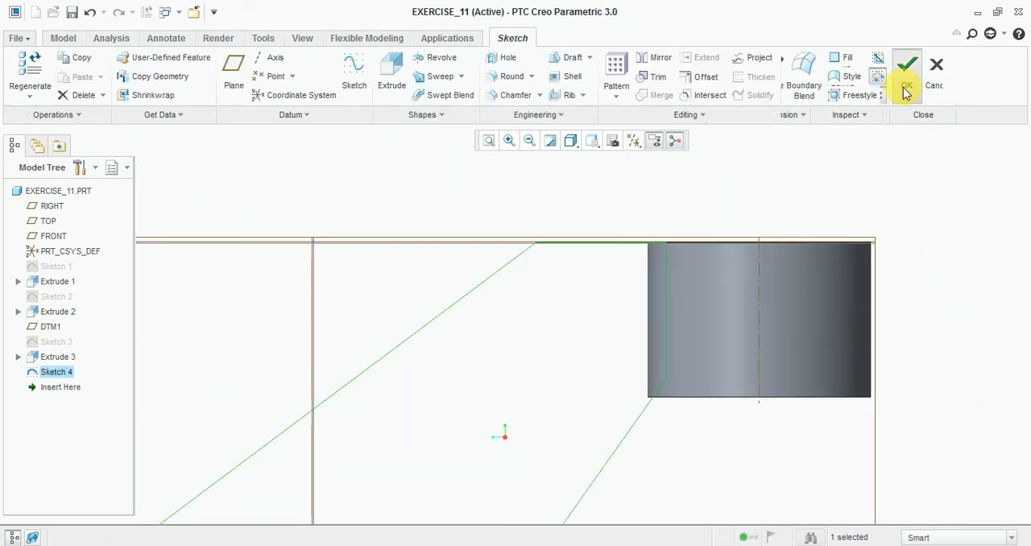
# Step: Extrude the web sketch symmetrically about its plane to a total thickness of 12
pyautogui.scroll(3, 521, 210)
pyautogui.moveTo(521, 210)
pyautogui.mouseDown(button='middle')
pyautogui.moveTo(607, 212)
pyautogui.moveTo(579, 243)
pyautogui.mouseUp(button='middle')
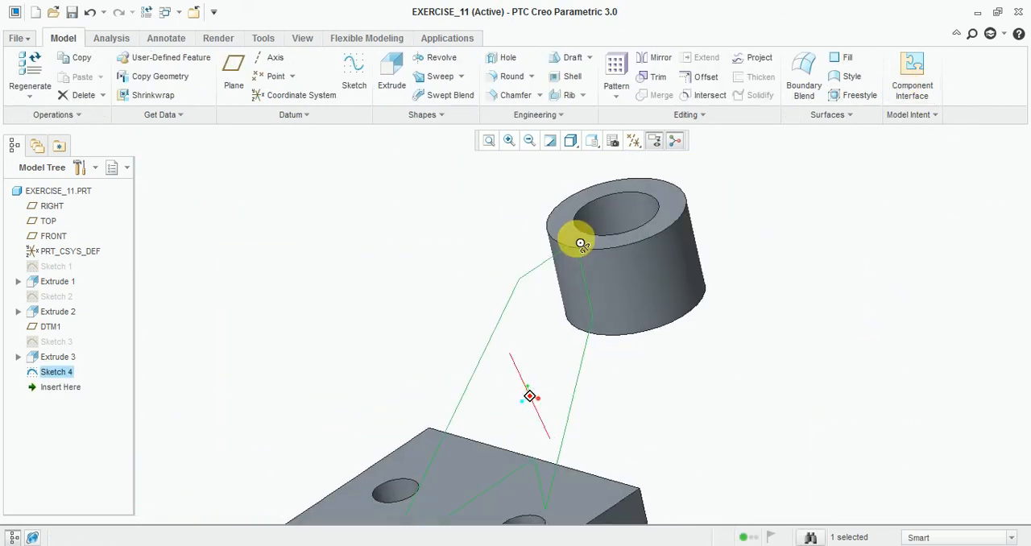
pyautogui.click(391, 73)
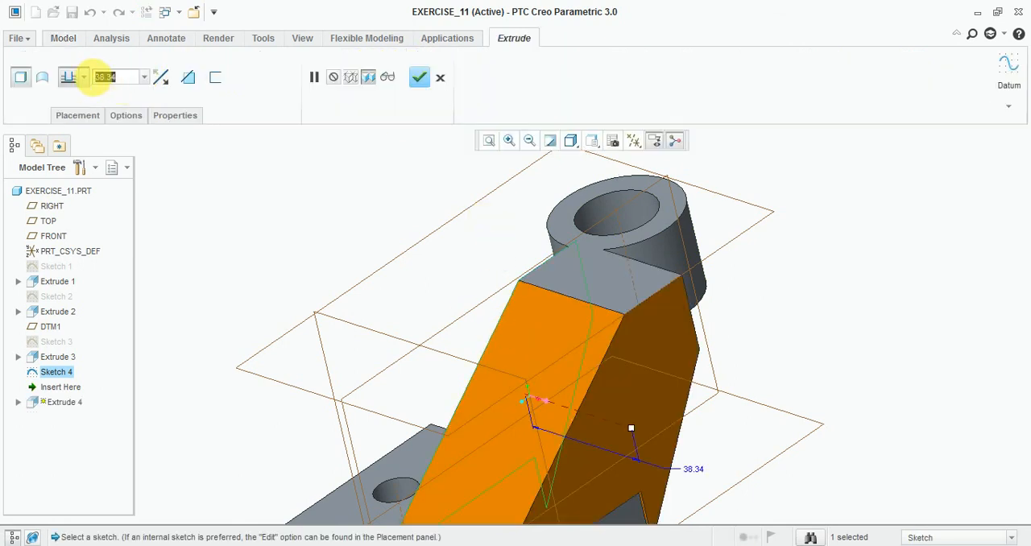
pyautogui.click(87, 119)
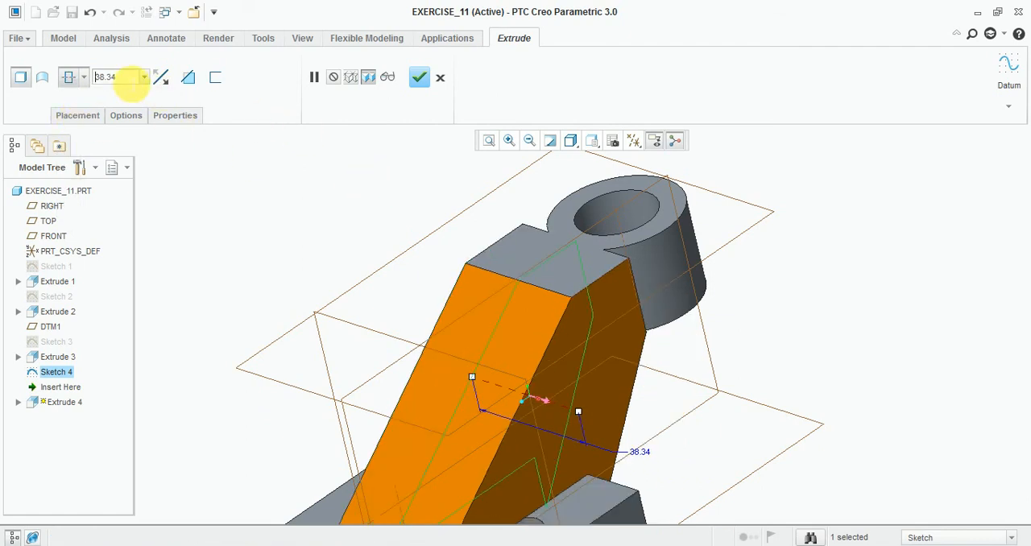
pyautogui.write('12')
pyautogui.press('Return')
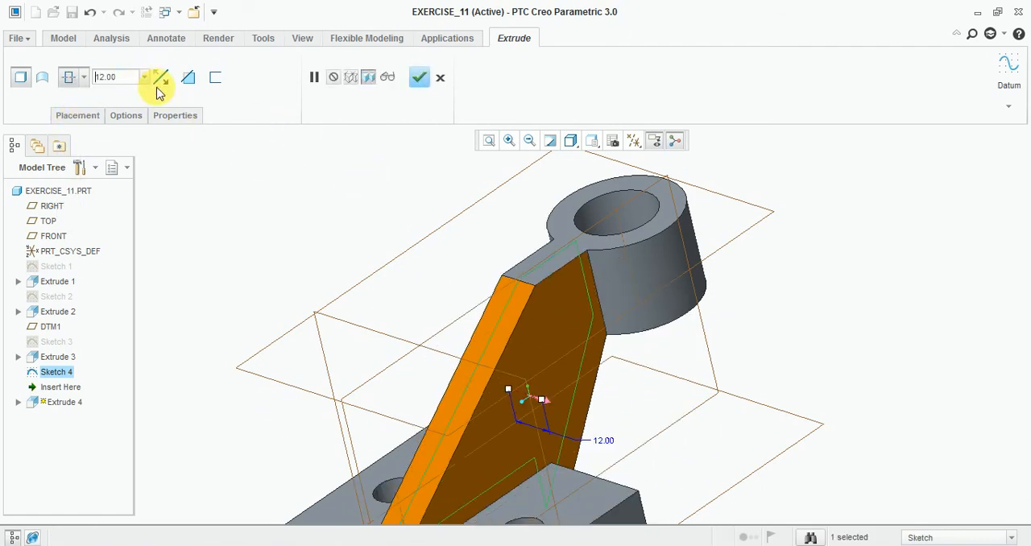
pyautogui.scroll(2, 609, 179)
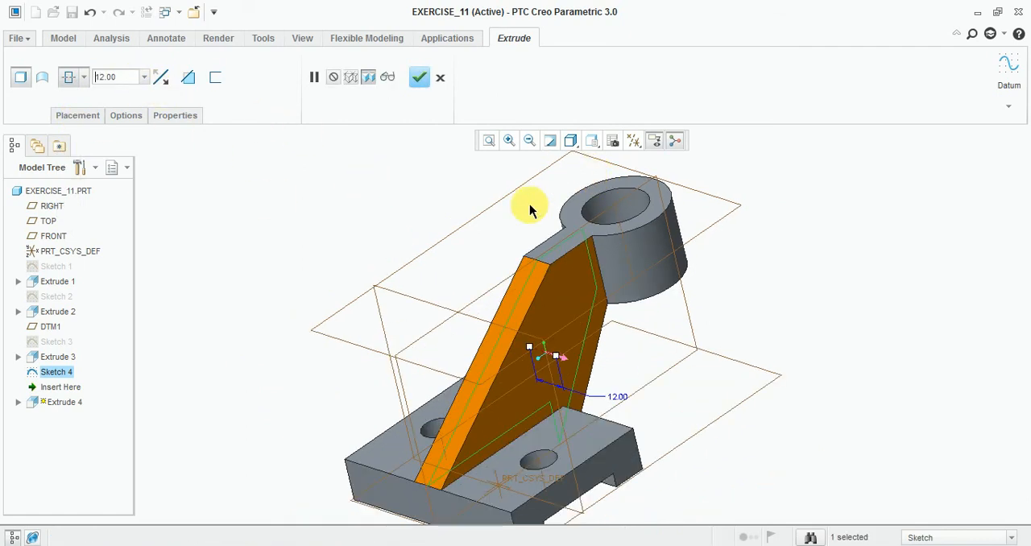
pyautogui.click(420, 78)
# Step: Restore the default orientation and compare the bracket with the Exercise-11 drawing in Windows Photo Viewer before returning to Creo
pyautogui.moveTo(834, 314); pyautogui.dragTo(801, 323, button='middle')
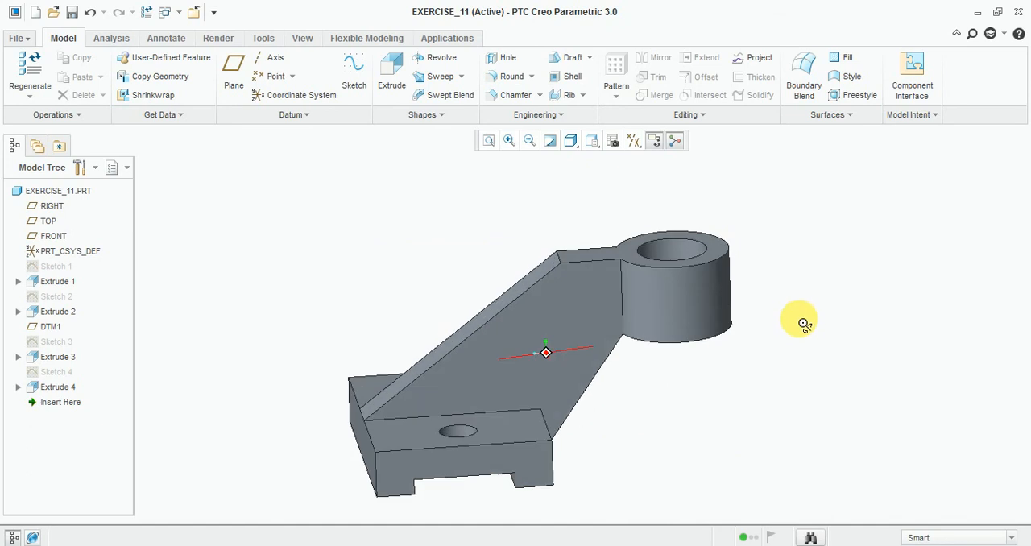
pyautogui.click(593, 143)
pyautogui.click(608, 171)
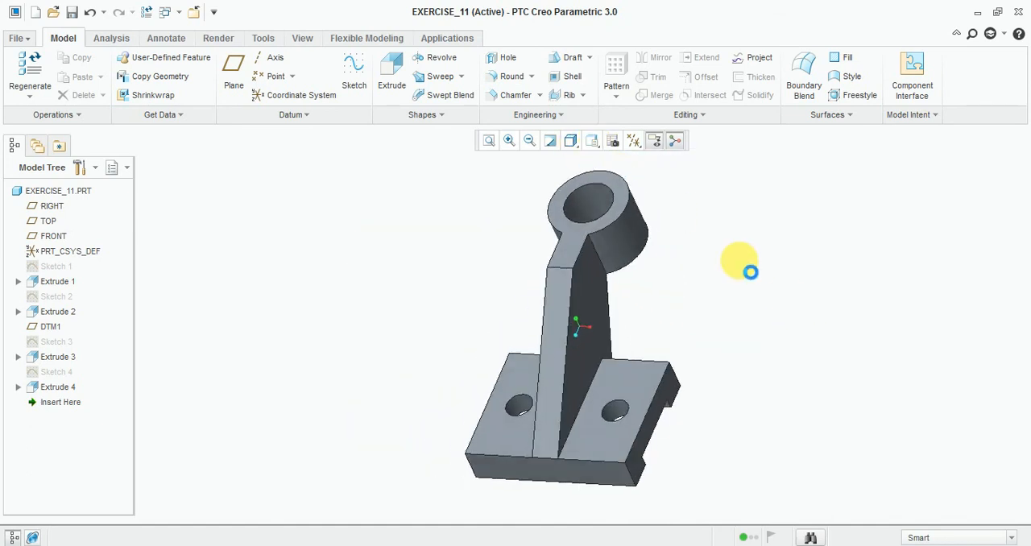
pyautogui.click(593, 142)
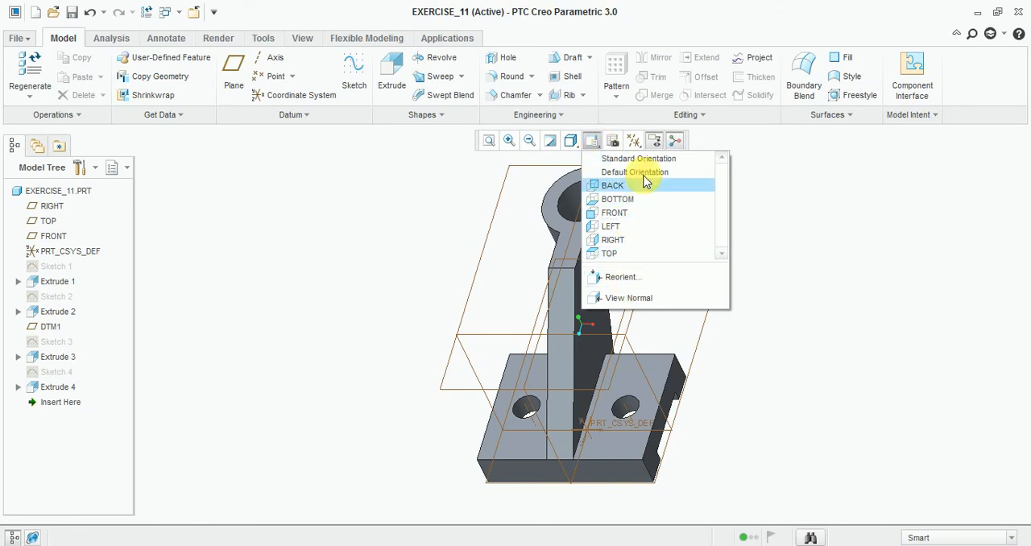
pyautogui.click(634, 159)
pyautogui.click(592, 143)
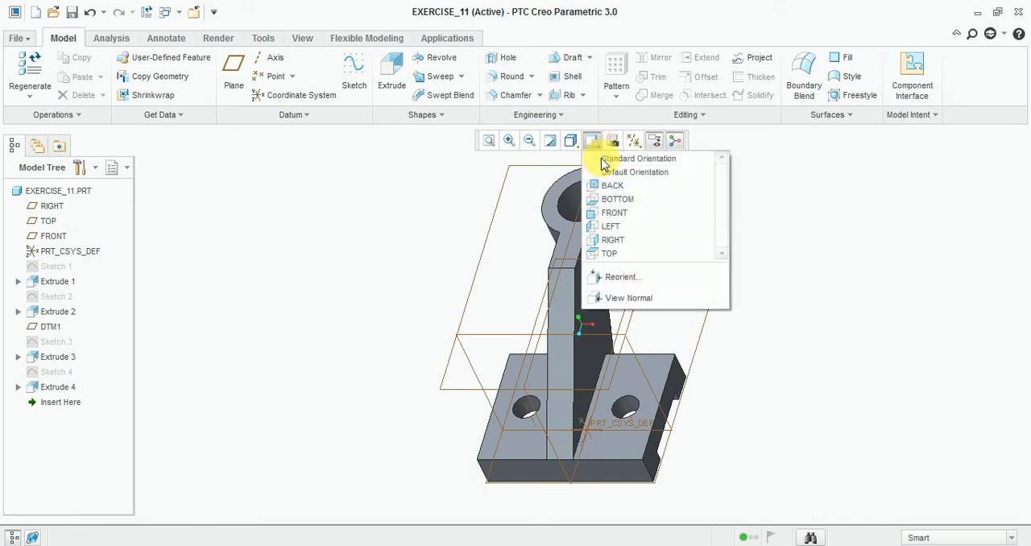
pyautogui.click(612, 173)
pyautogui.moveTo(741, 435); pyautogui.dragTo(700, 436, button='middle')
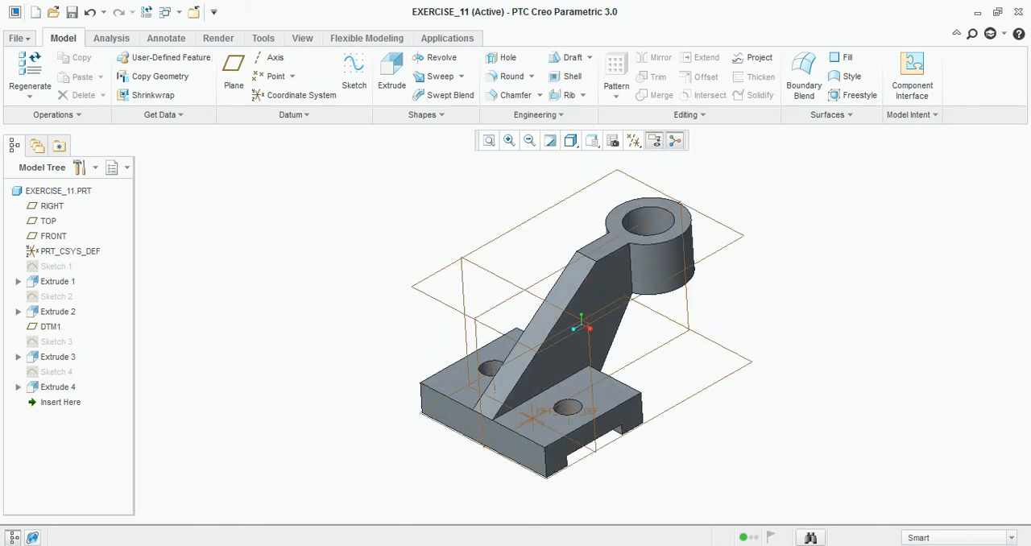
pyautogui.click(568, 544)
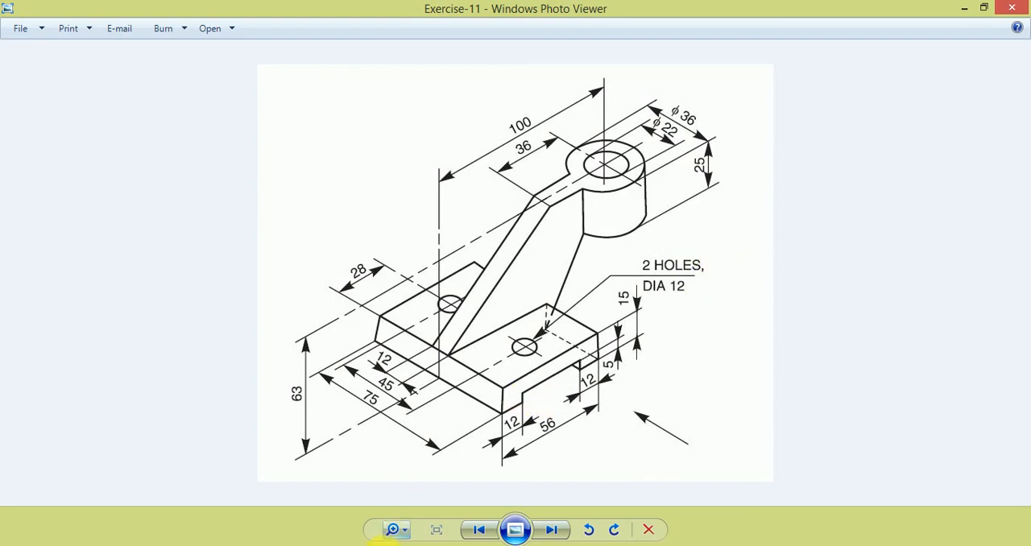
pyautogui.click(471, 542)
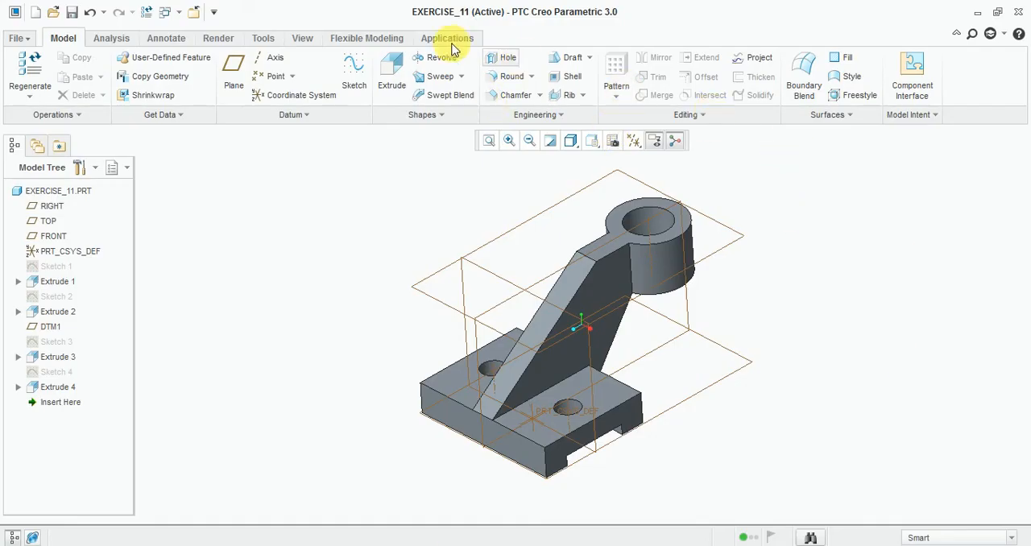
# Step: Apply the glossy yellow appearance from My Appearances to the whole bracket
pyautogui.click(372, 37)
pyautogui.click(292, 40)
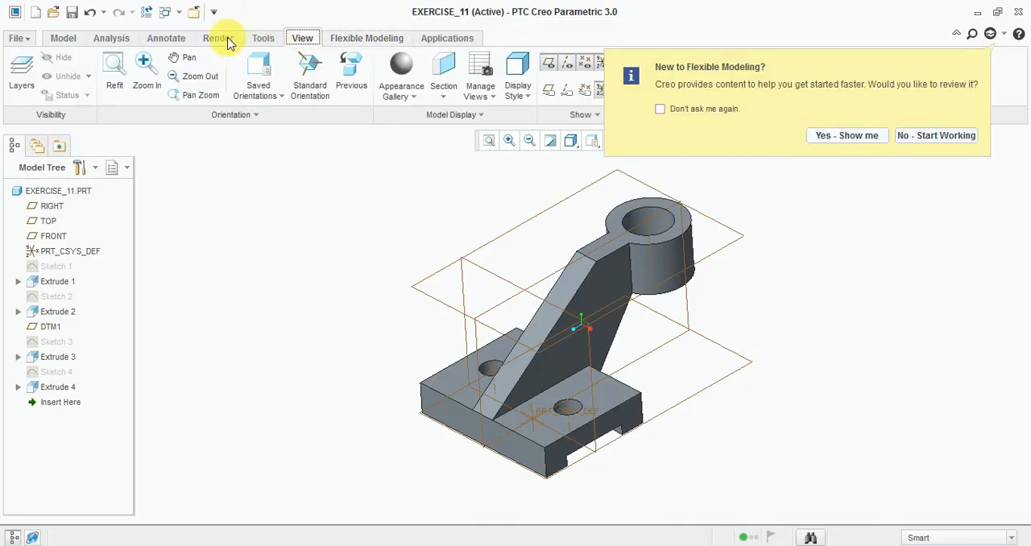
pyautogui.click(213, 38)
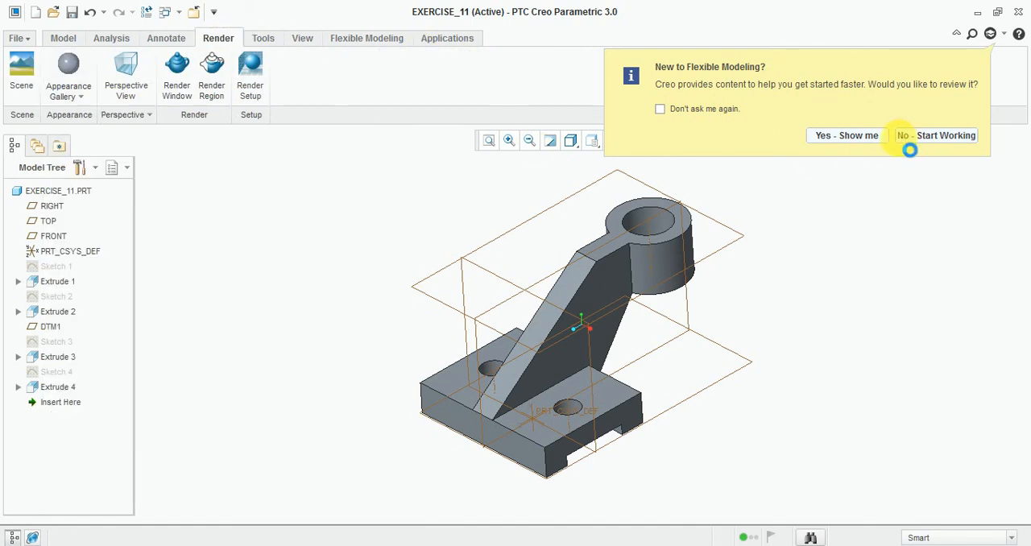
pyautogui.click(71, 107)
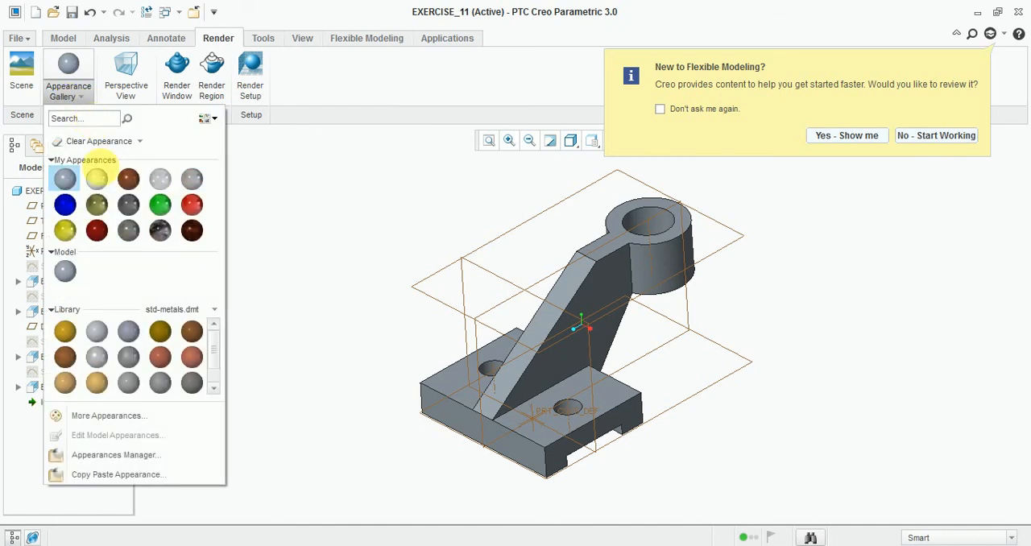
pyautogui.click(298, 224)
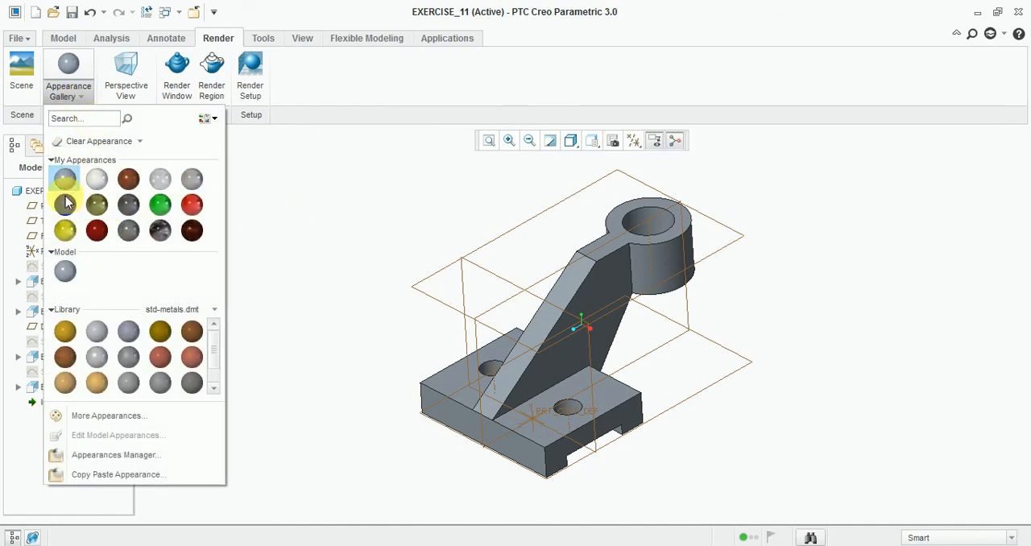
pyautogui.click(69, 232)
pyautogui.scroll(-3, 587, 230)
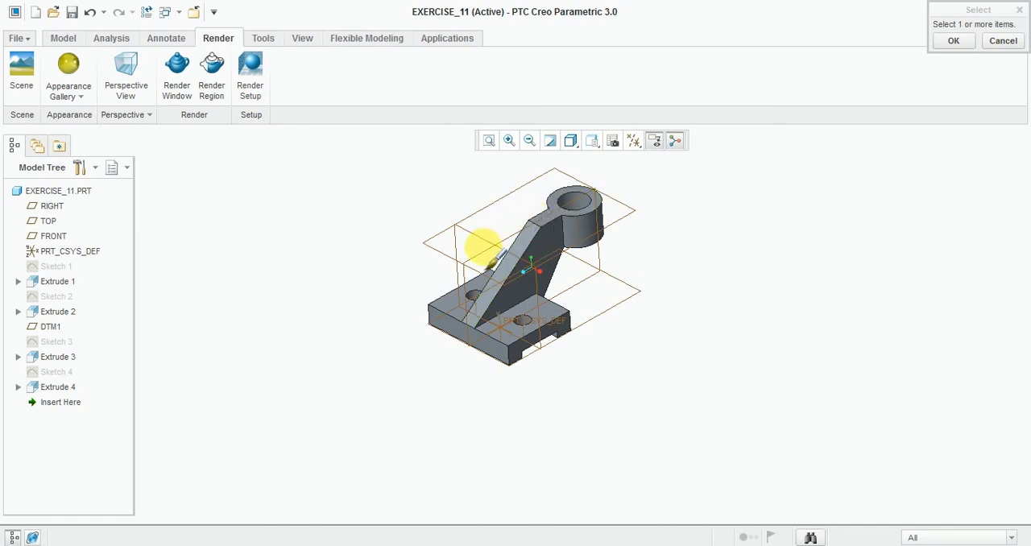
pyautogui.click(478, 244)
pyautogui.click(954, 40)
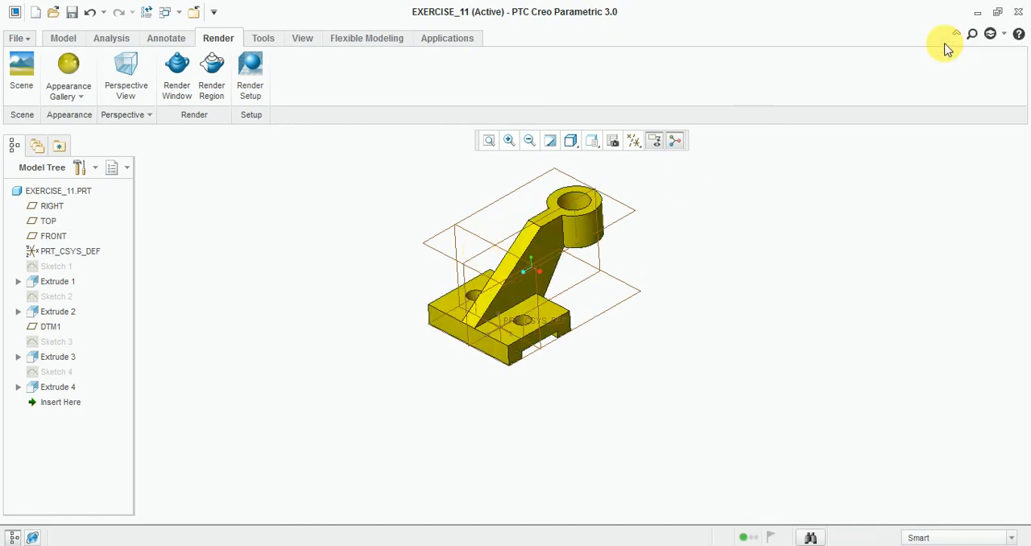
# Step: Hide all datum axes, points, coordinate systems and planes, and turn off the spin center
pyautogui.scroll(3, 589, 214)
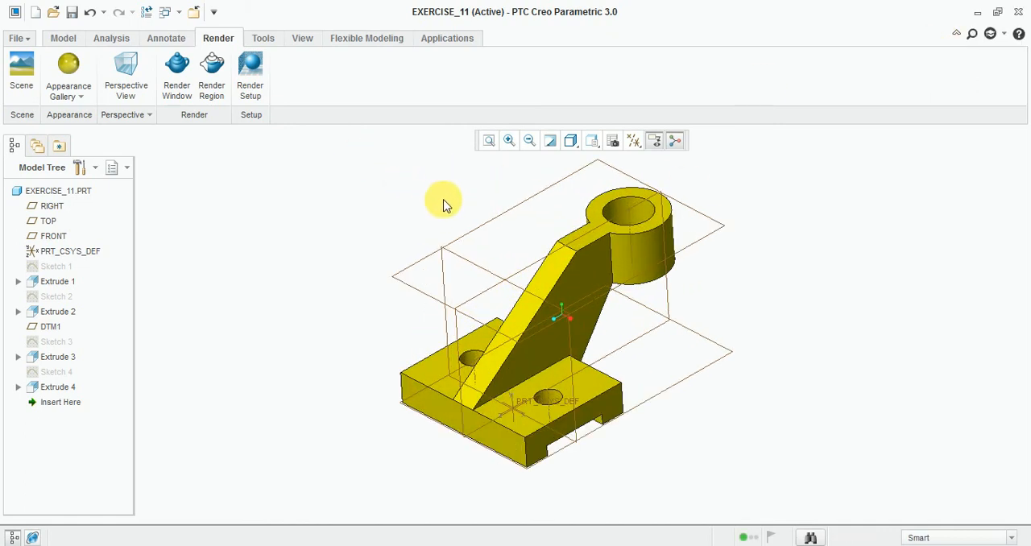
pyautogui.click(634, 141)
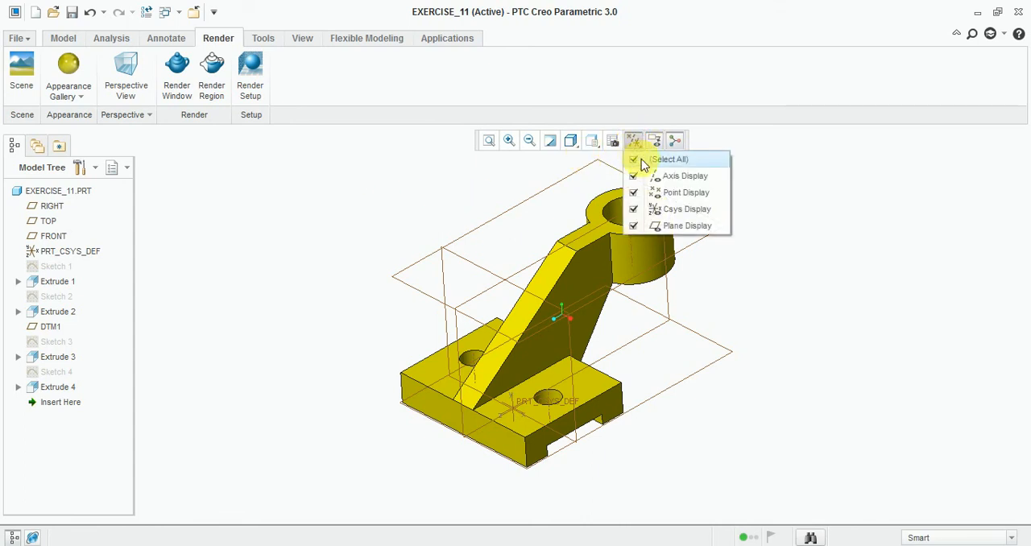
pyautogui.click(633, 161)
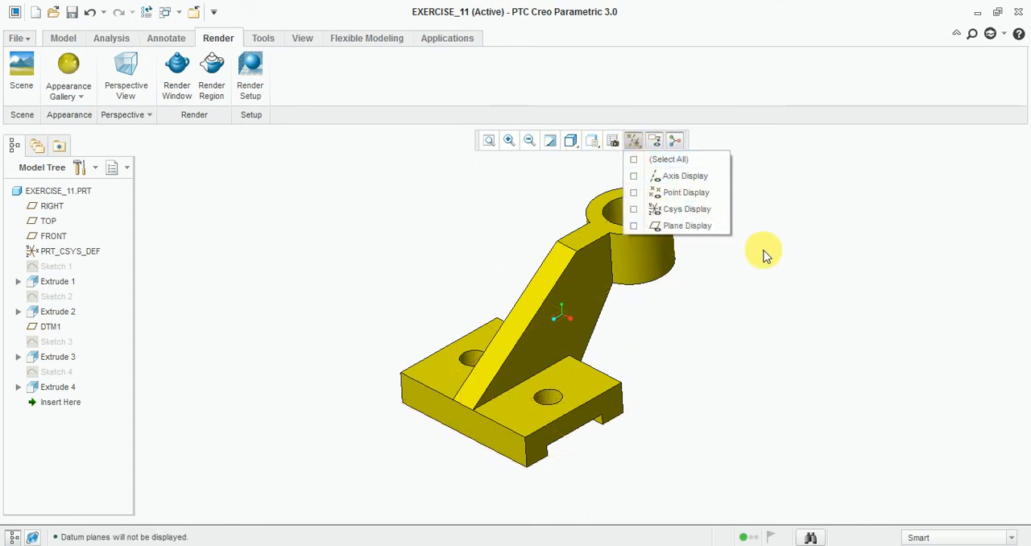
pyautogui.click(655, 142)
pyautogui.scroll(-2, 786, 285)
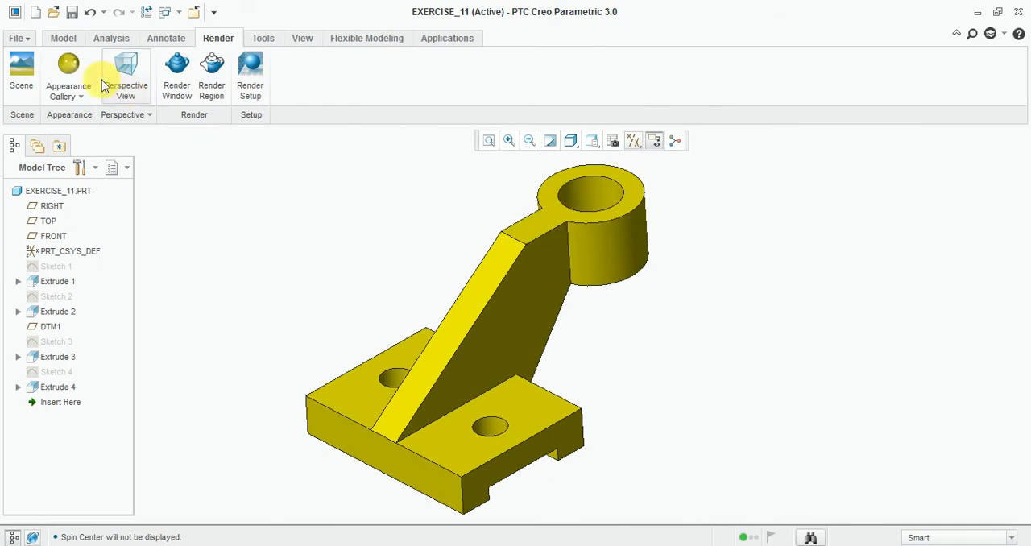
pyautogui.click(64, 40)
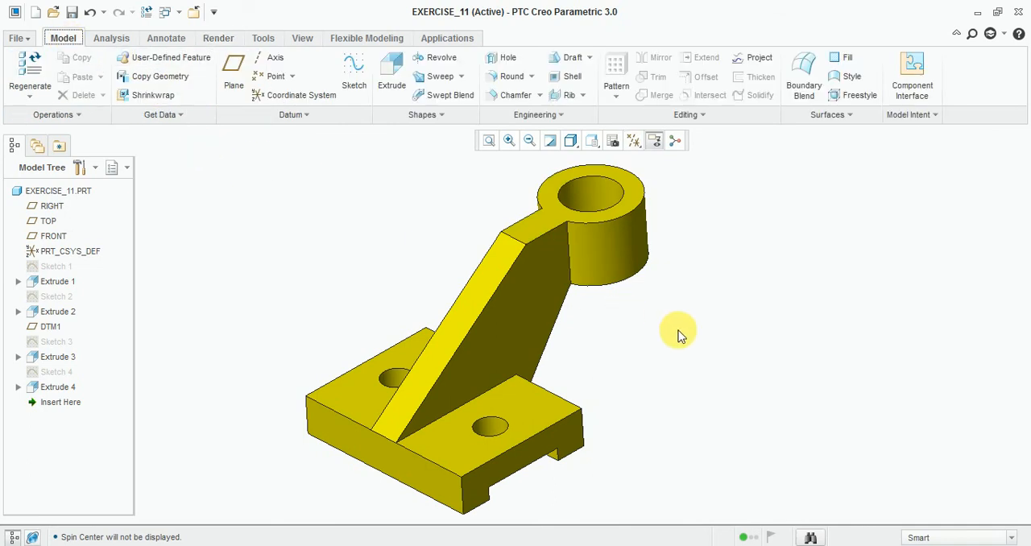
pyautogui.scroll(1, 513, 367)
pyautogui.scroll(-2, 533, 367)
pyautogui.scroll(2, 387, 400)
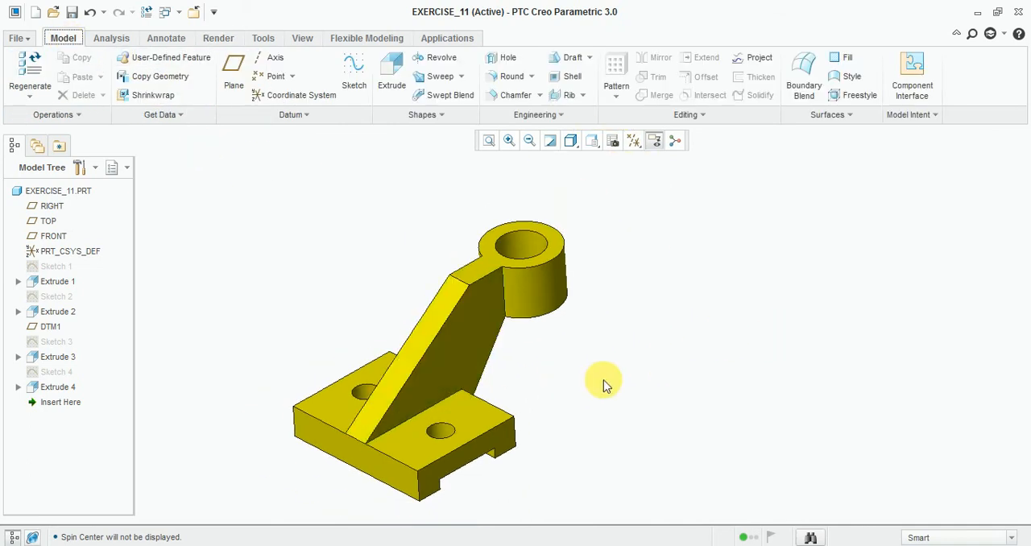
pyautogui.scroll(-1, 604, 381)
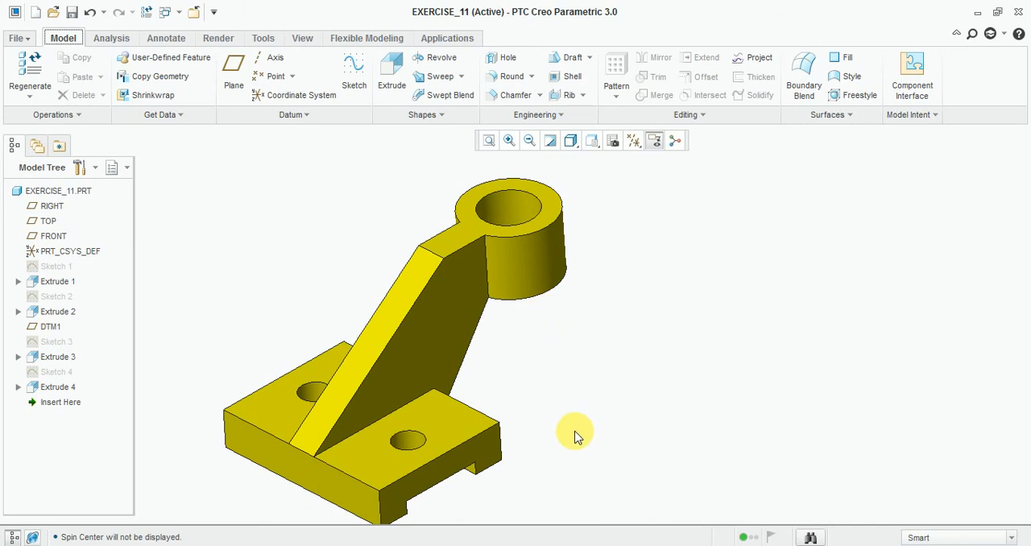